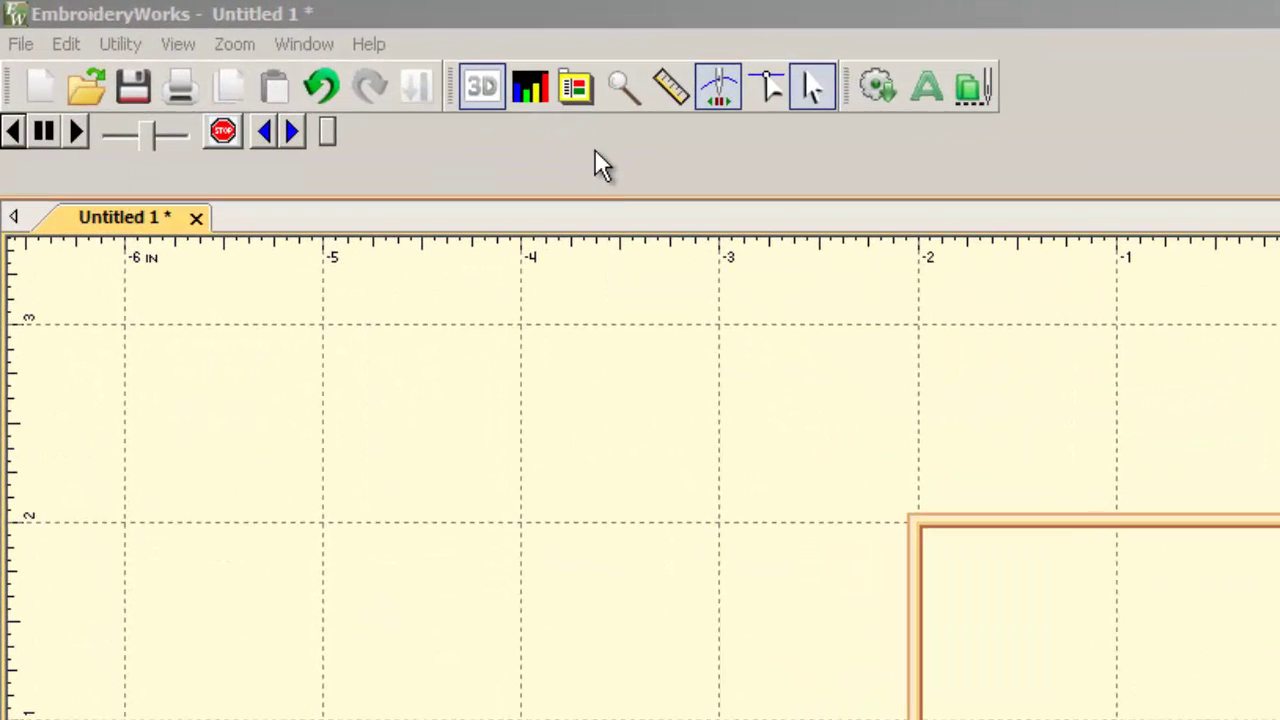
# In Preferences, preview the PES hoop sizes from 200mm x 300mm down to 100mm x 100mm
pyautogui.click(573, 86)
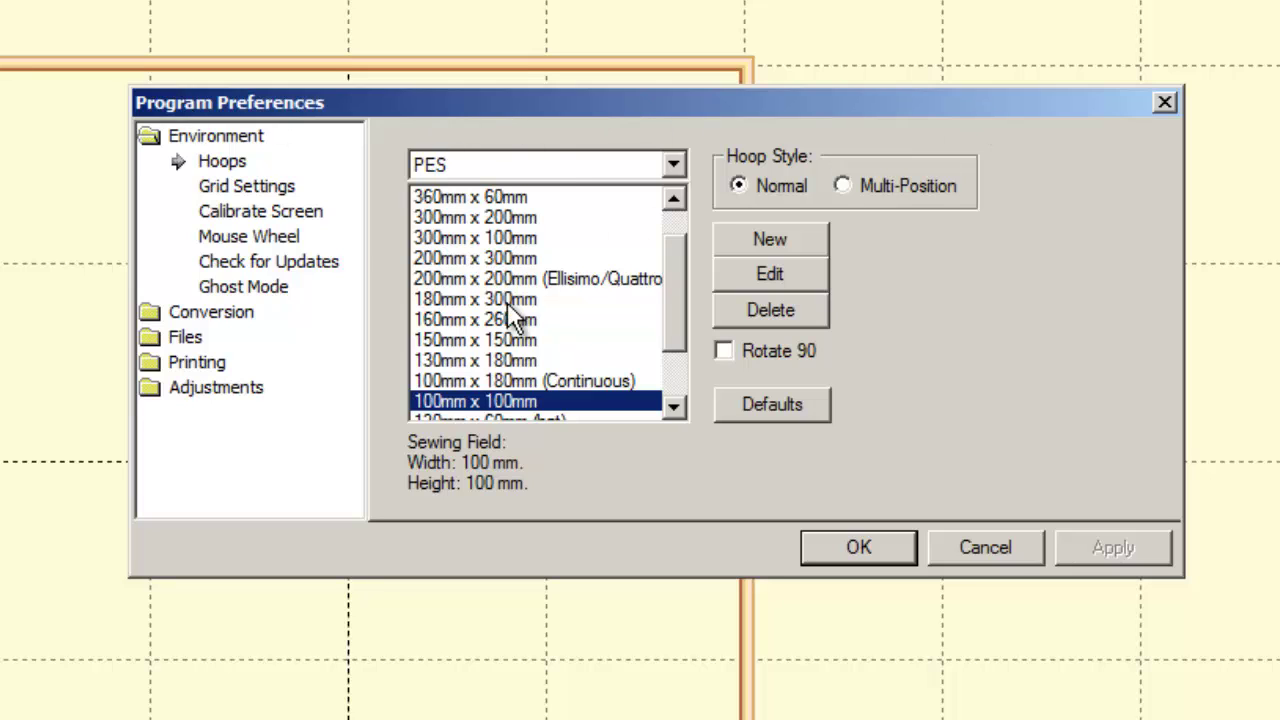
pyautogui.moveTo(678, 267); pyautogui.dragTo(669, 366)
pyautogui.moveTo(687, 307); pyautogui.dragTo(687, 243)
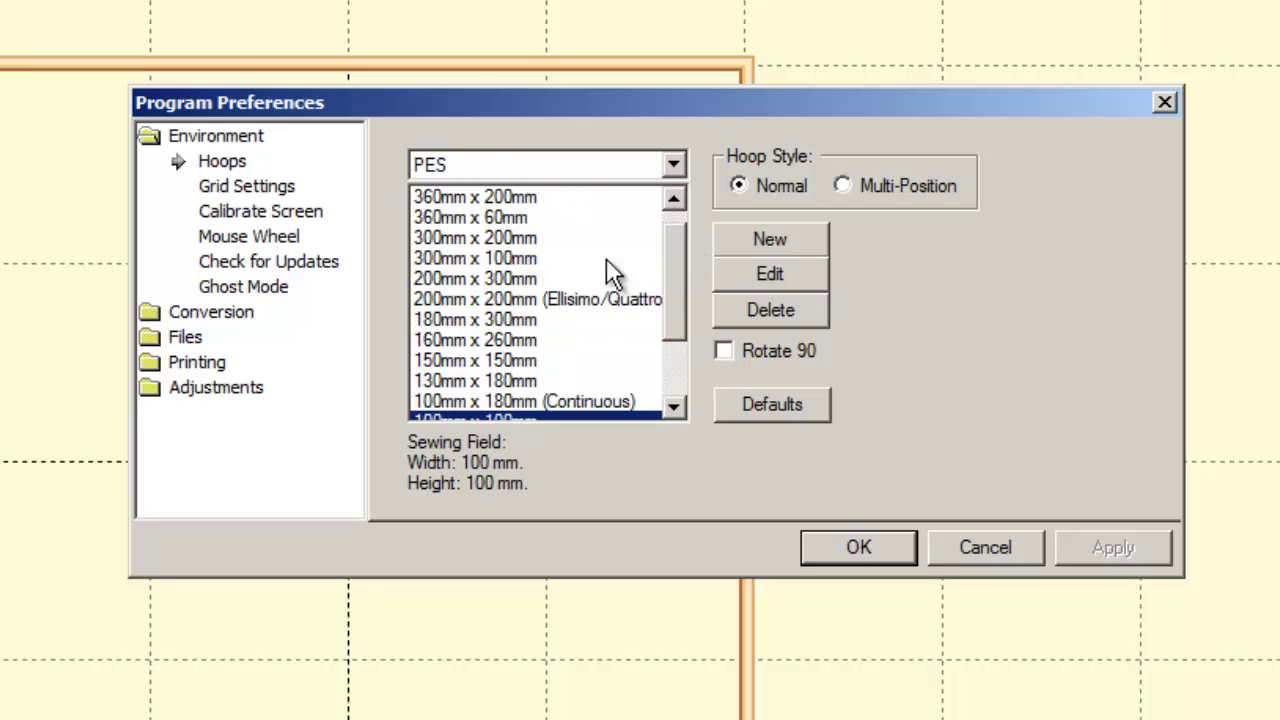
pyautogui.click(452, 280)
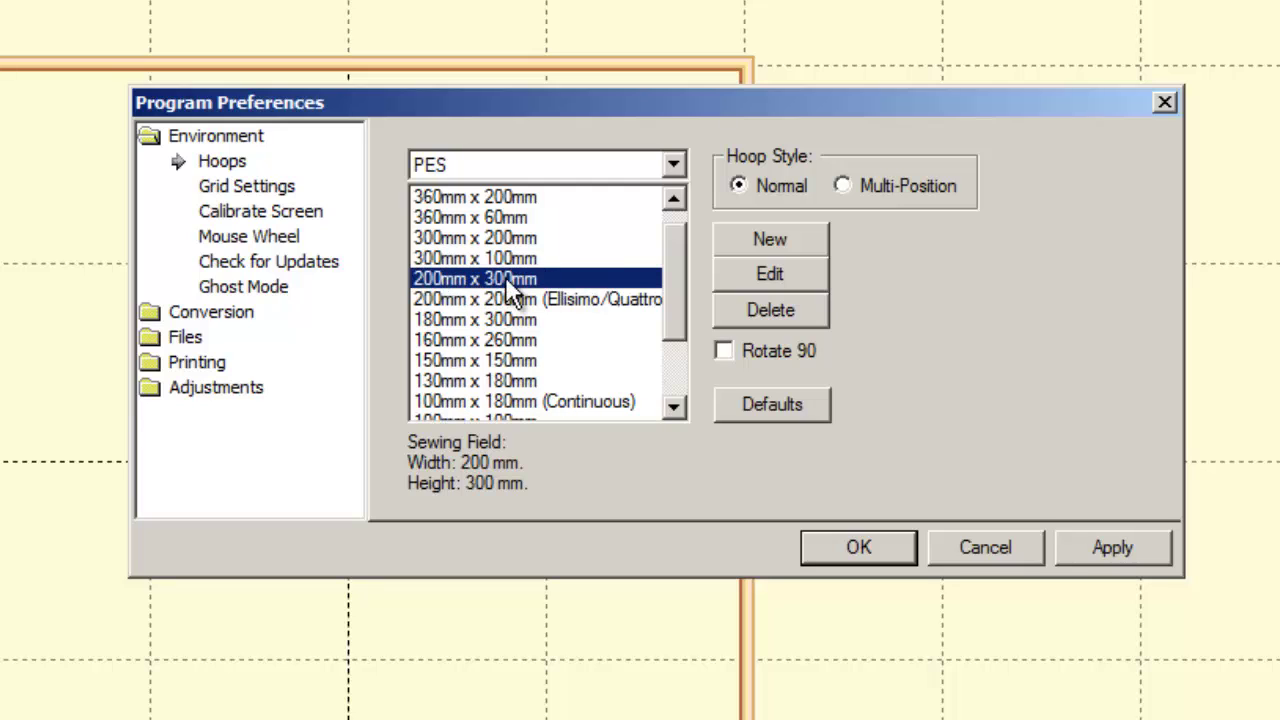
pyautogui.moveTo(672, 270); pyautogui.dragTo(673, 287)
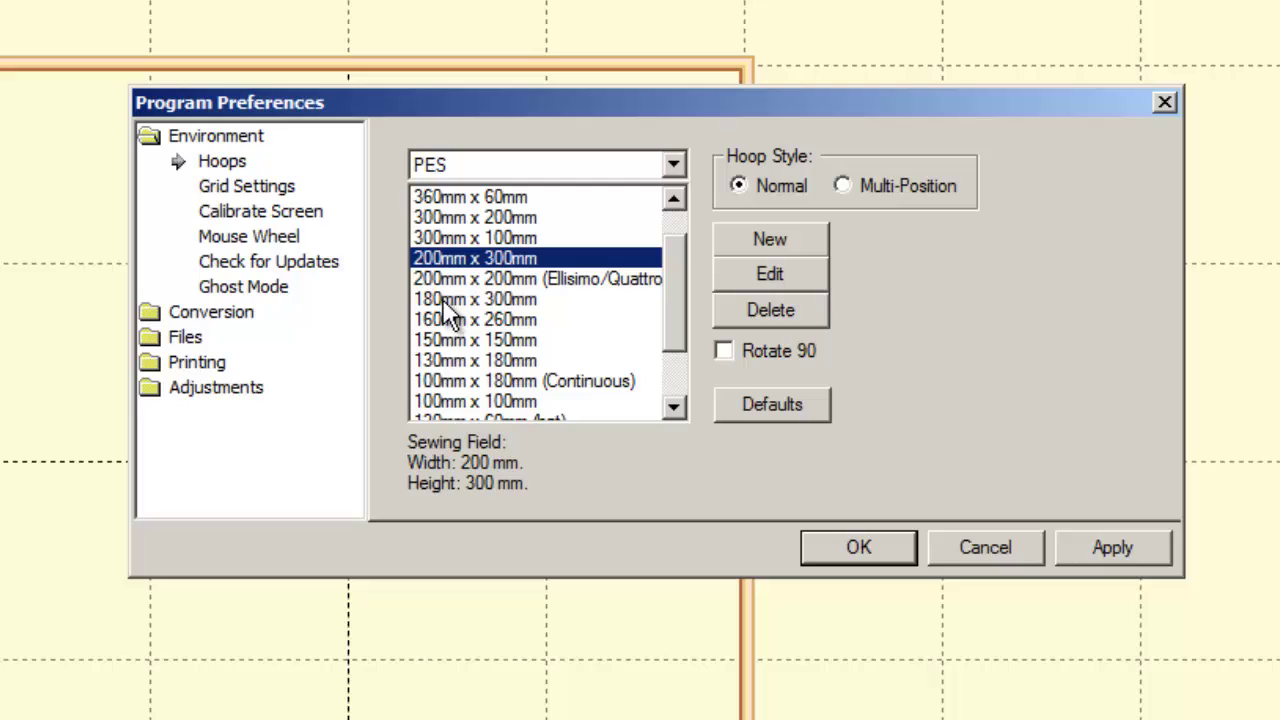
pyautogui.click(443, 300)
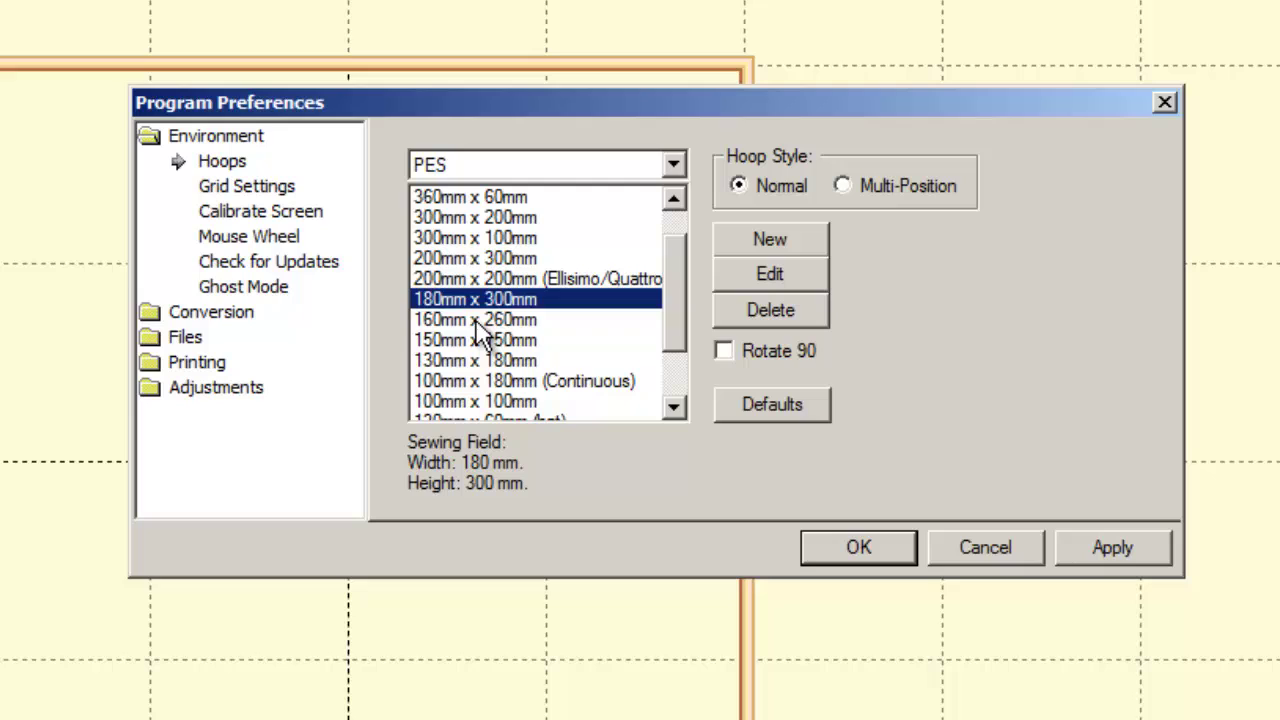
pyautogui.click(475, 319)
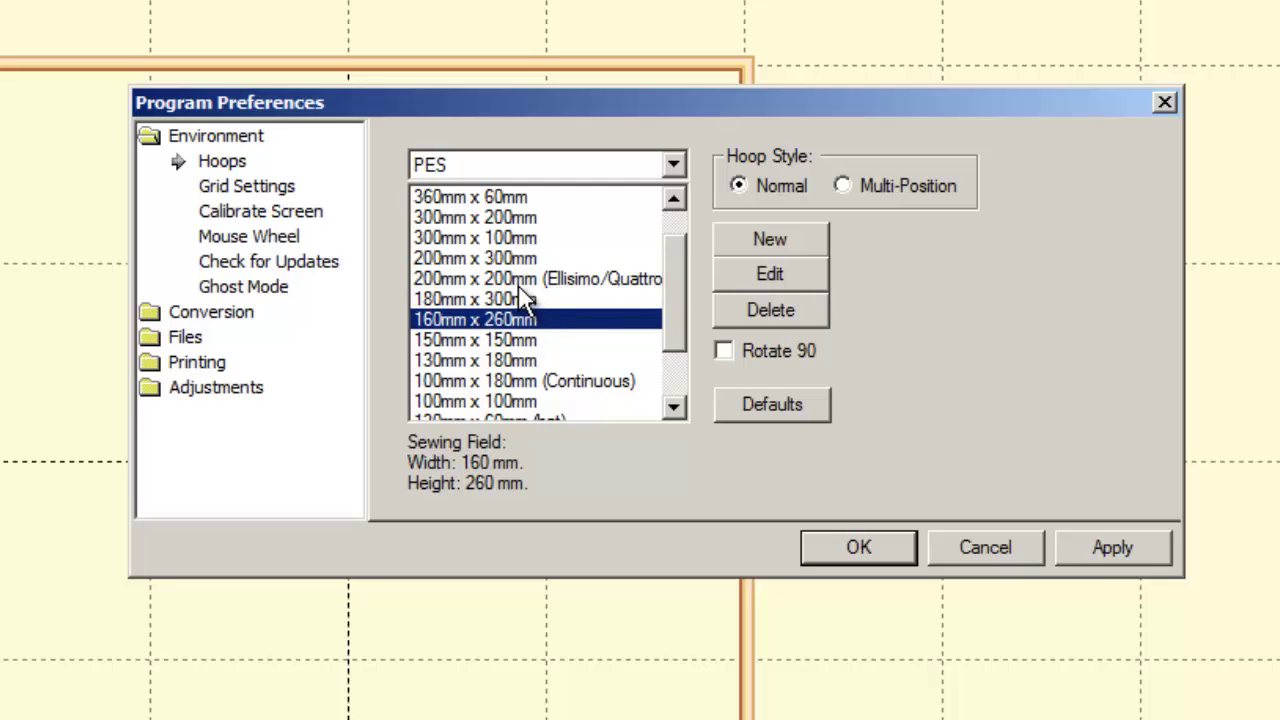
pyautogui.click(462, 362)
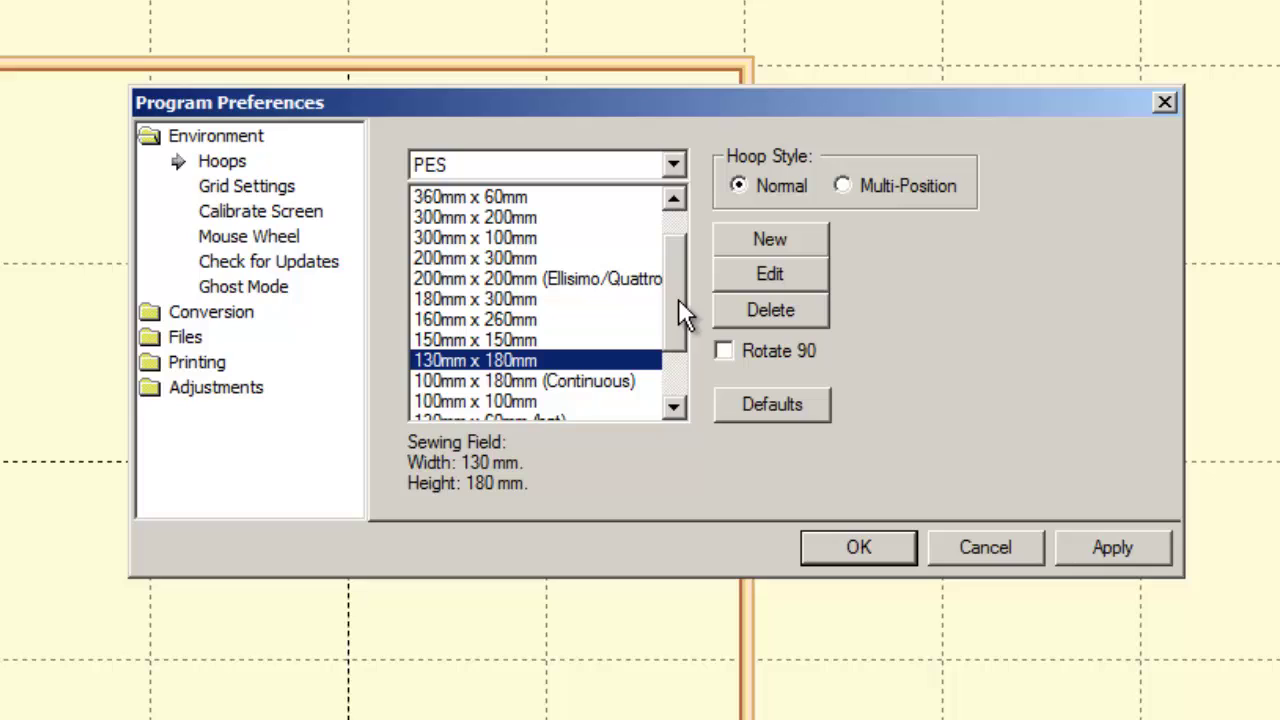
pyautogui.moveTo(678, 298); pyautogui.dragTo(626, 328)
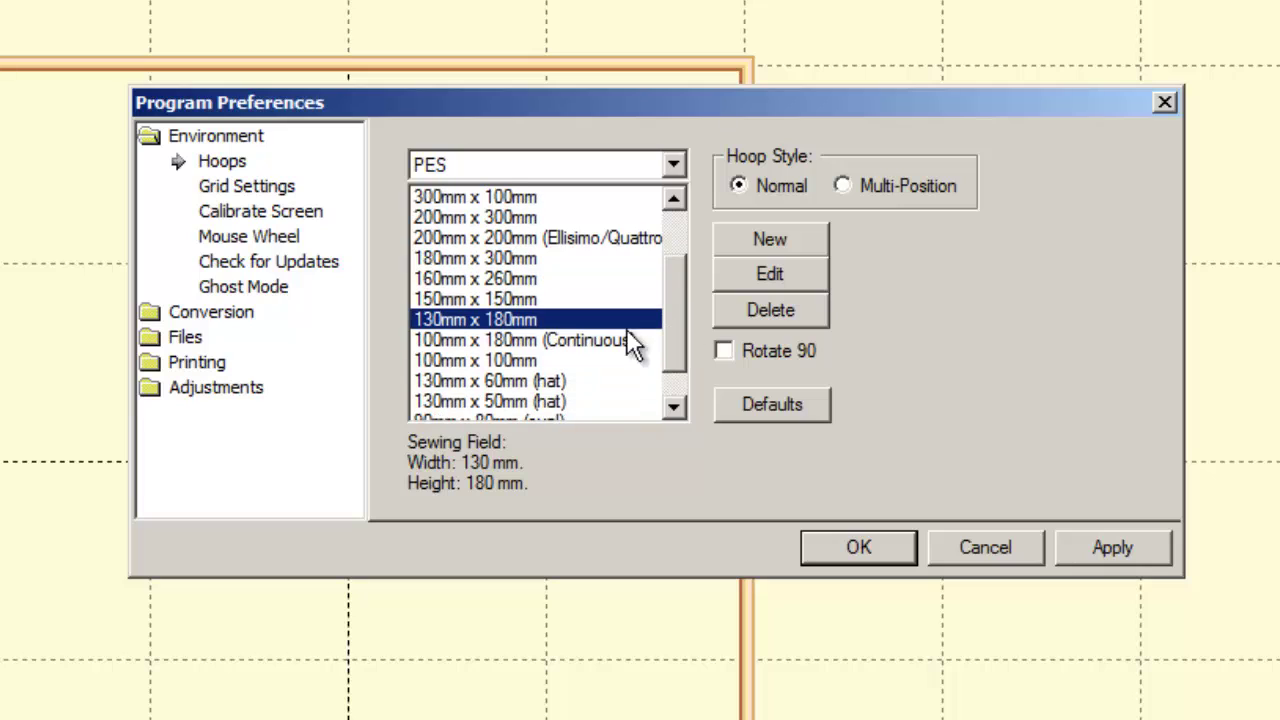
pyautogui.click(484, 362)
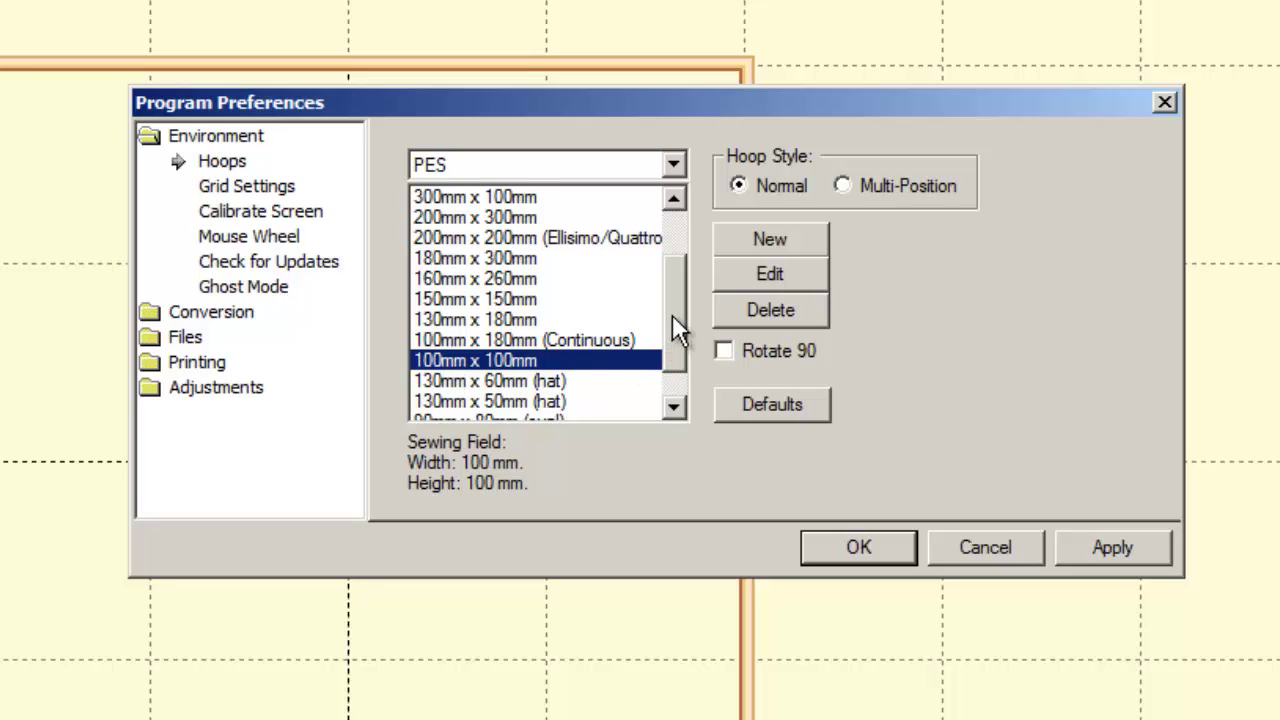
# Choose the 200mm x 300mm PES hoop and apply it
pyautogui.scroll(1, 672, 330)
pyautogui.click(555, 260)
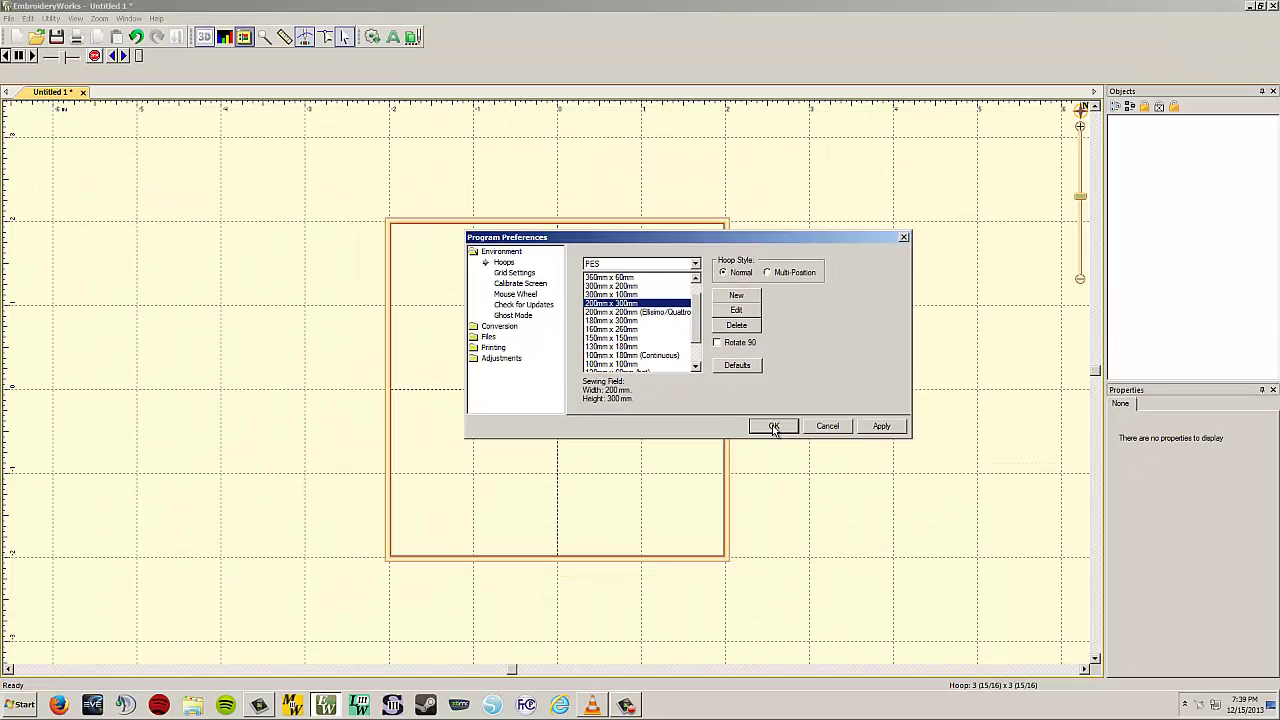
pyautogui.click(774, 426)
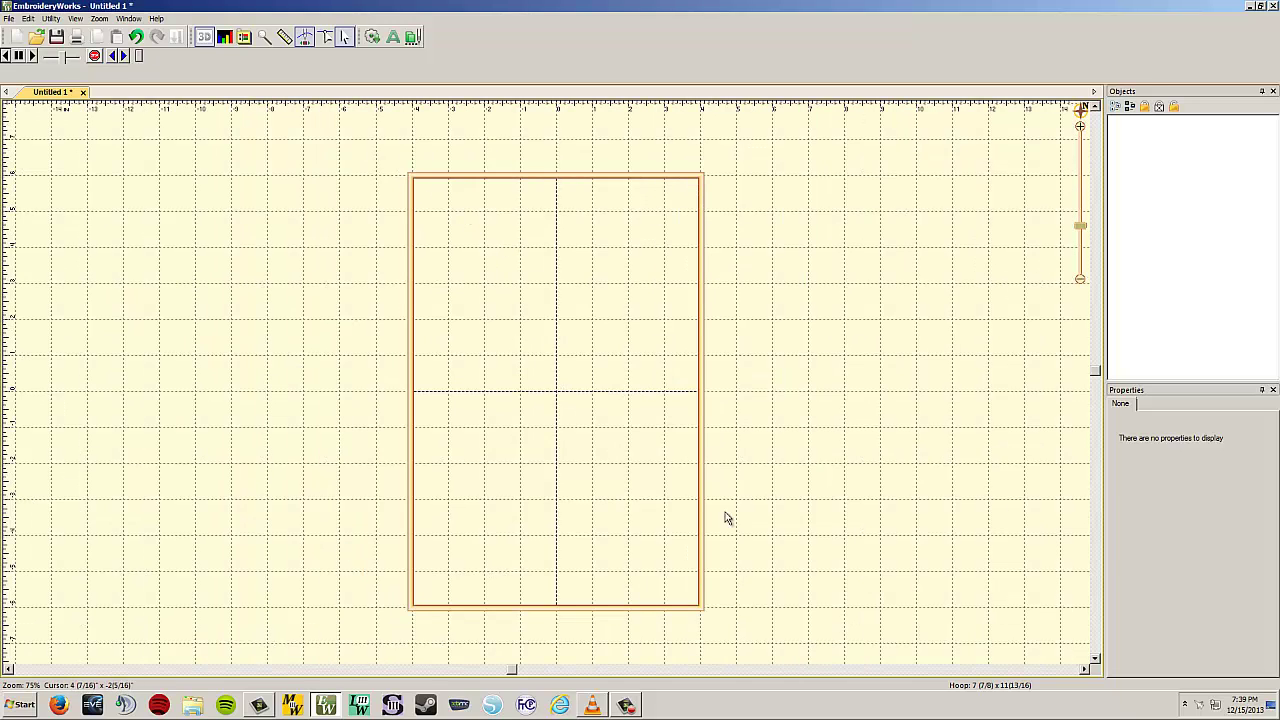
pyautogui.scroll(2, 590, 423)
pyautogui.scroll(-2, 588, 423)
pyautogui.scroll(-2, 557, 395)
pyautogui.scroll(2, 557, 395)
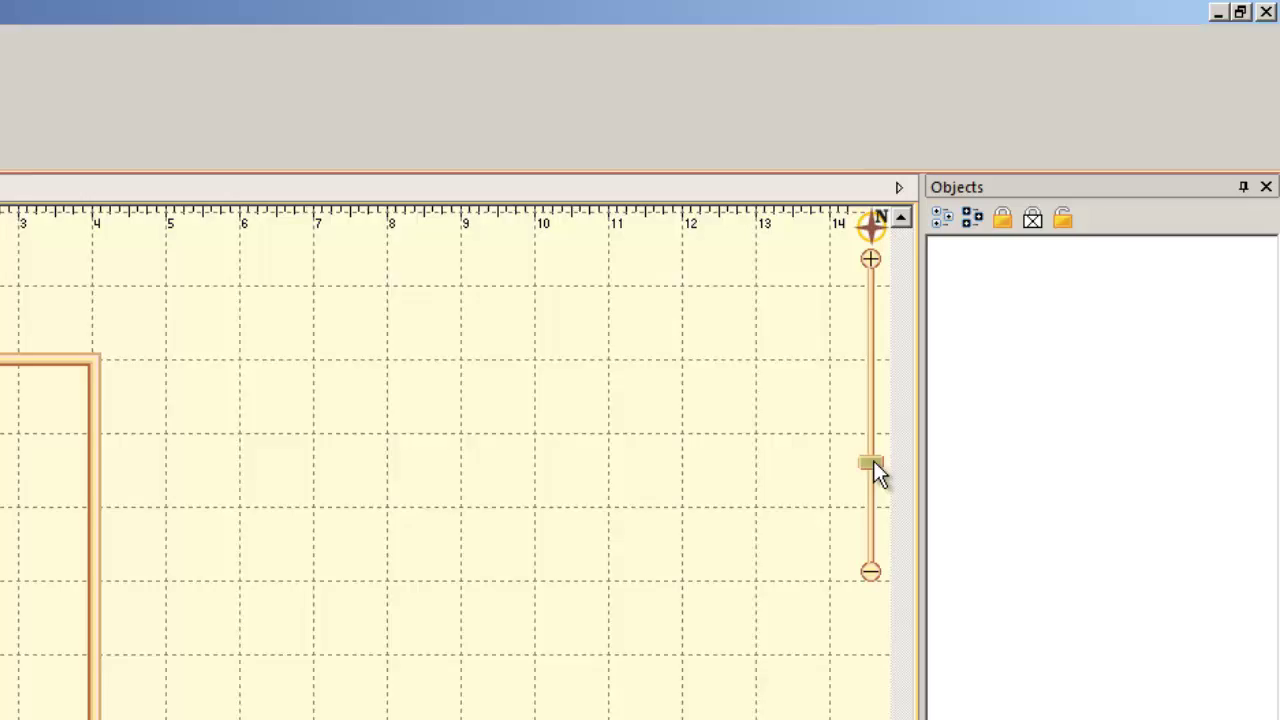
pyautogui.moveTo(873, 464)
pyautogui.mouseDown()
pyautogui.moveTo(880, 303)
pyautogui.moveTo(887, 500)
pyautogui.moveTo(872, 443)
pyautogui.mouseUp()
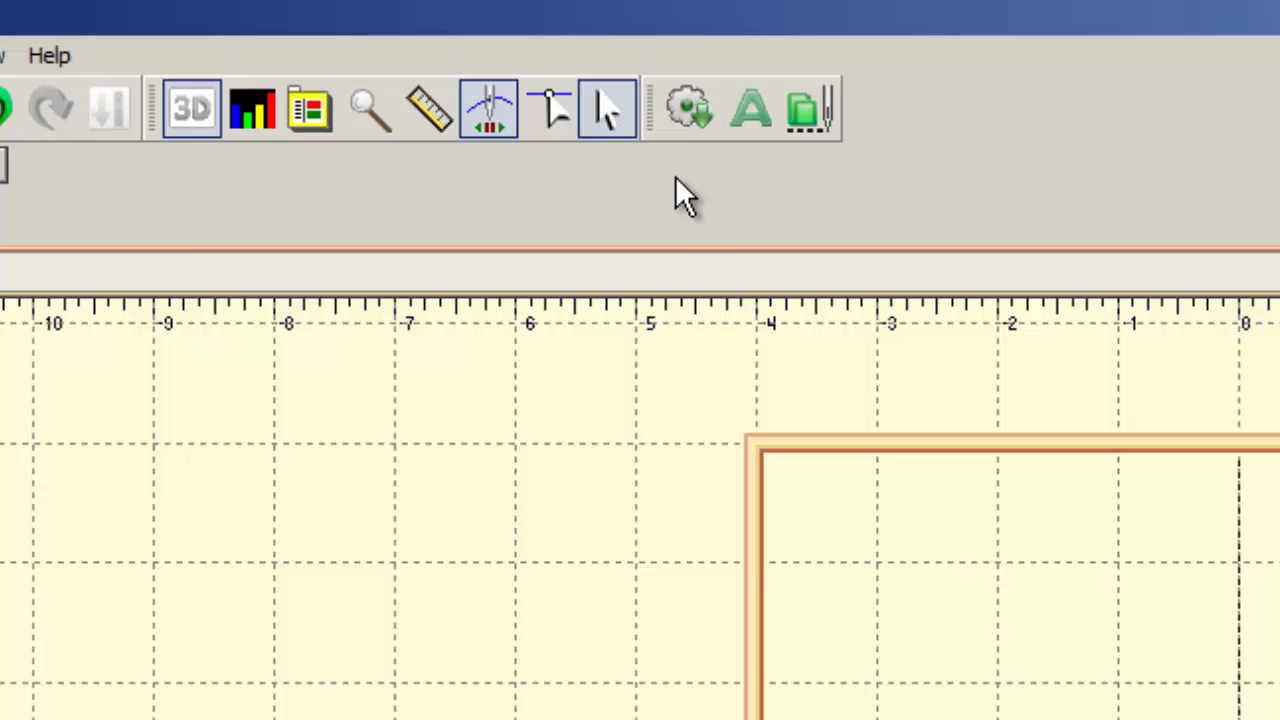
# Browse the library catalogs for merging and show the 55037 - Baby Baby collection
pyautogui.click(693, 108)
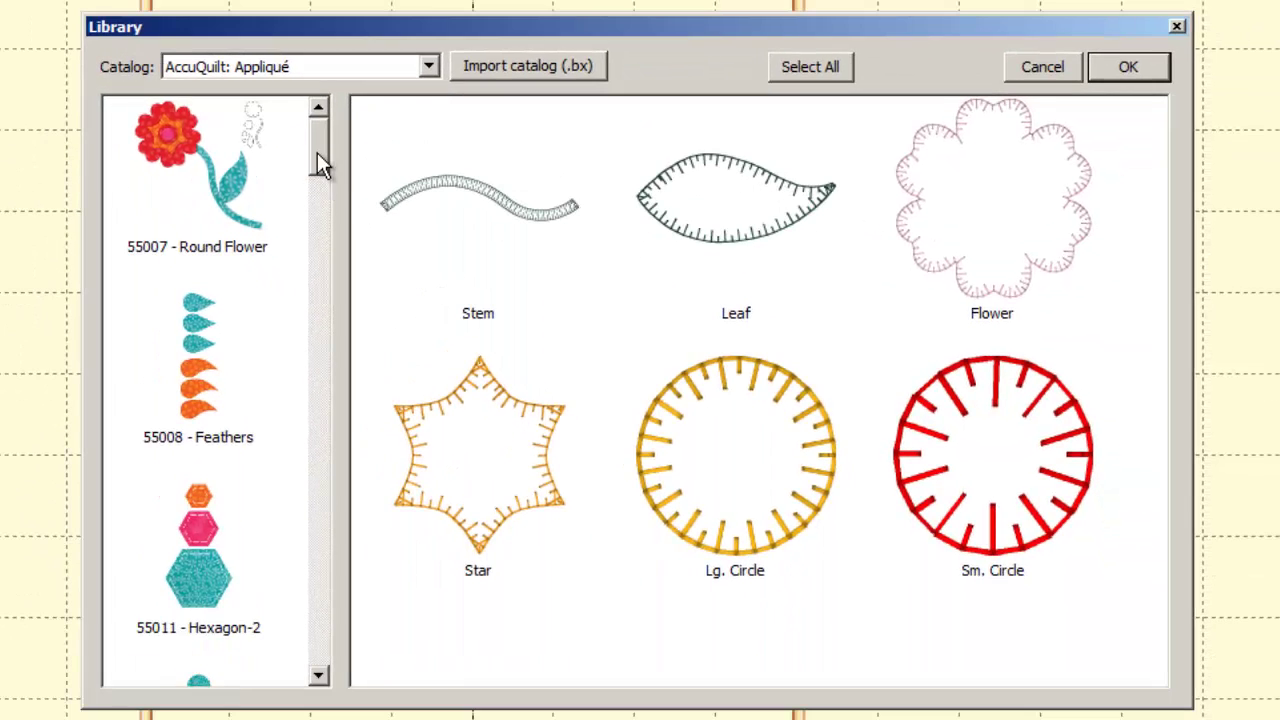
pyautogui.moveTo(369, 200); pyautogui.dragTo(364, 476)
pyautogui.moveTo(319, 433); pyautogui.dragTo(317, 143)
pyautogui.click(190, 372)
pyautogui.click(222, 540)
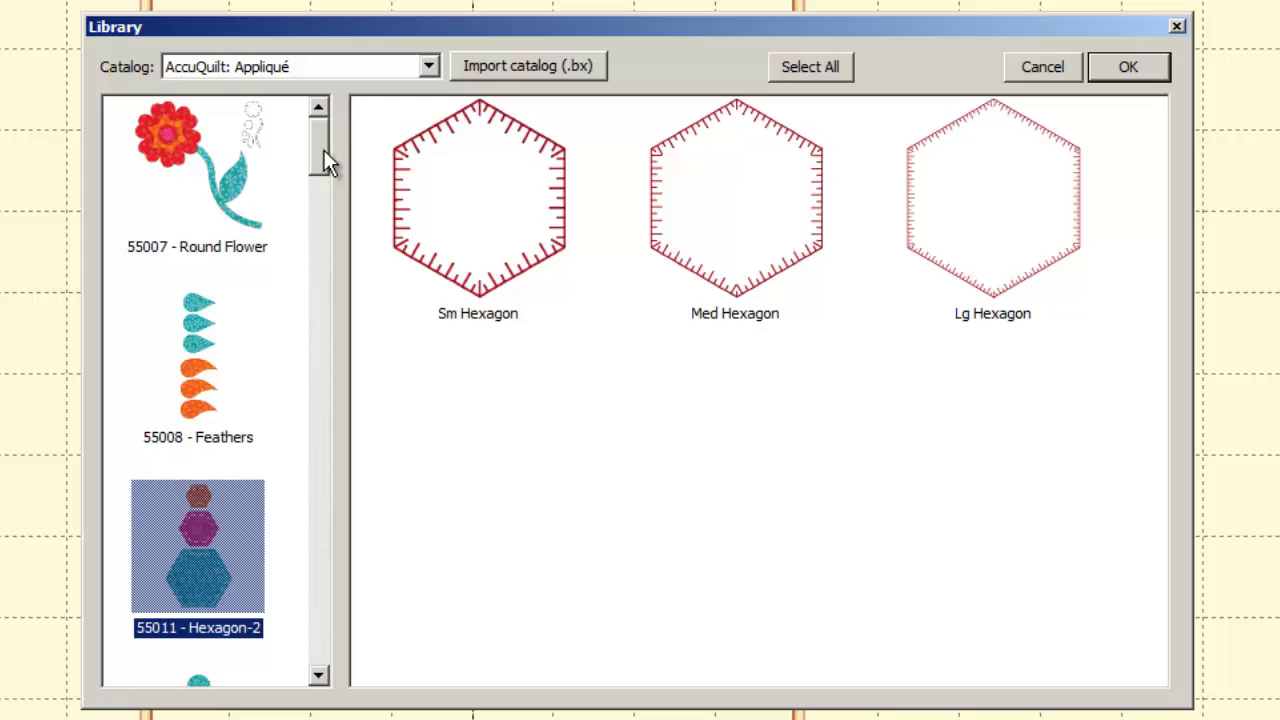
pyautogui.moveTo(324, 152)
pyautogui.mouseDown()
pyautogui.moveTo(314, 374)
pyautogui.moveTo(320, 458)
pyautogui.moveTo(346, 491)
pyautogui.moveTo(328, 644)
pyautogui.moveTo(323, 523)
pyautogui.moveTo(326, 534)
pyautogui.moveTo(345, 432)
pyautogui.moveTo(337, 132)
pyautogui.moveTo(323, 157)
pyautogui.moveTo(318, 326)
pyautogui.mouseUp()
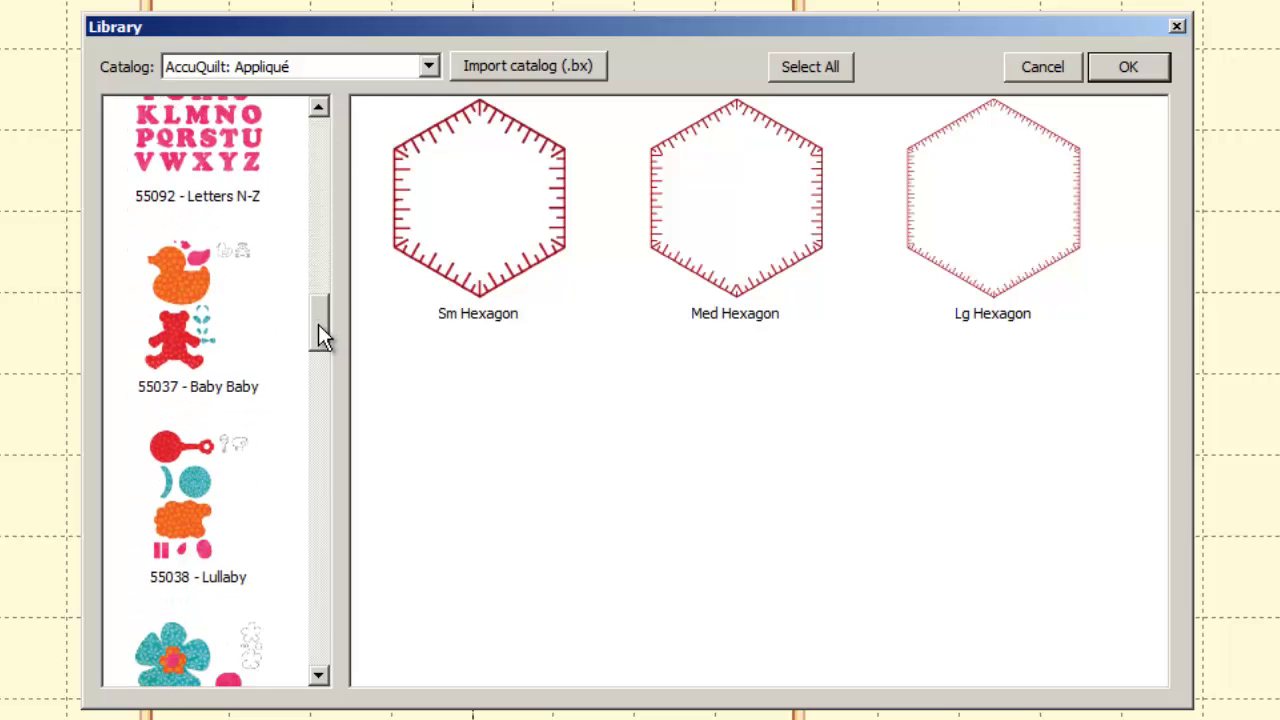
pyautogui.click(202, 326)
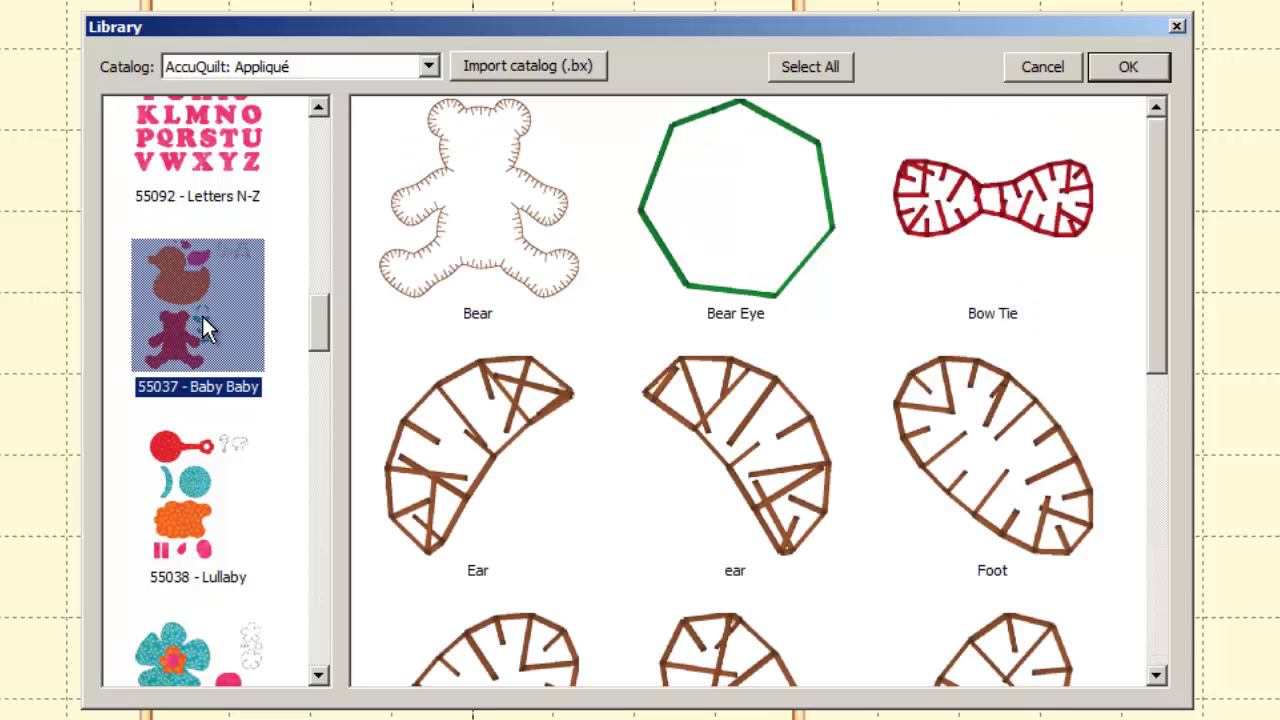
# Place the Bear applique from Baby Baby centred in the hoop
pyautogui.moveTo(1168, 203); pyautogui.dragTo(1152, 367)
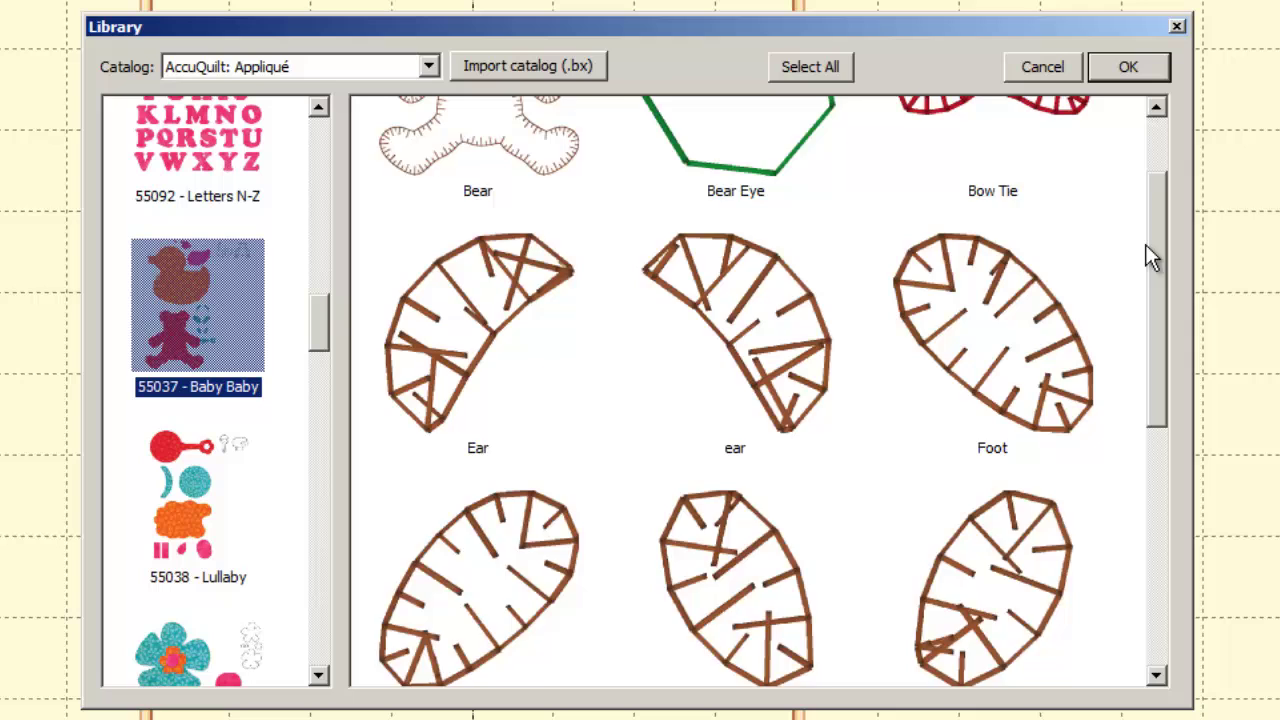
pyautogui.scroll(3, 1148, 257)
pyautogui.scroll(-1, 1134, 209)
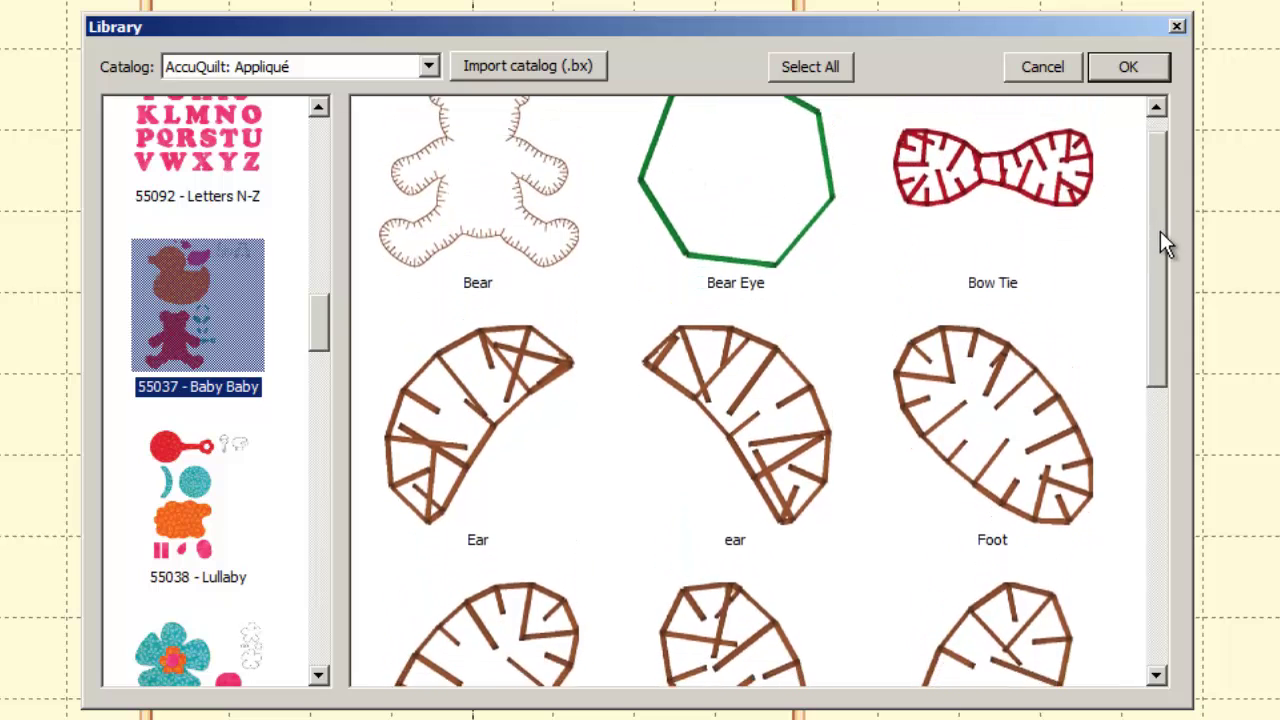
pyautogui.moveTo(1160, 242)
pyautogui.mouseDown()
pyautogui.moveTo(1166, 517)
pyautogui.moveTo(1165, 217)
pyautogui.mouseUp()
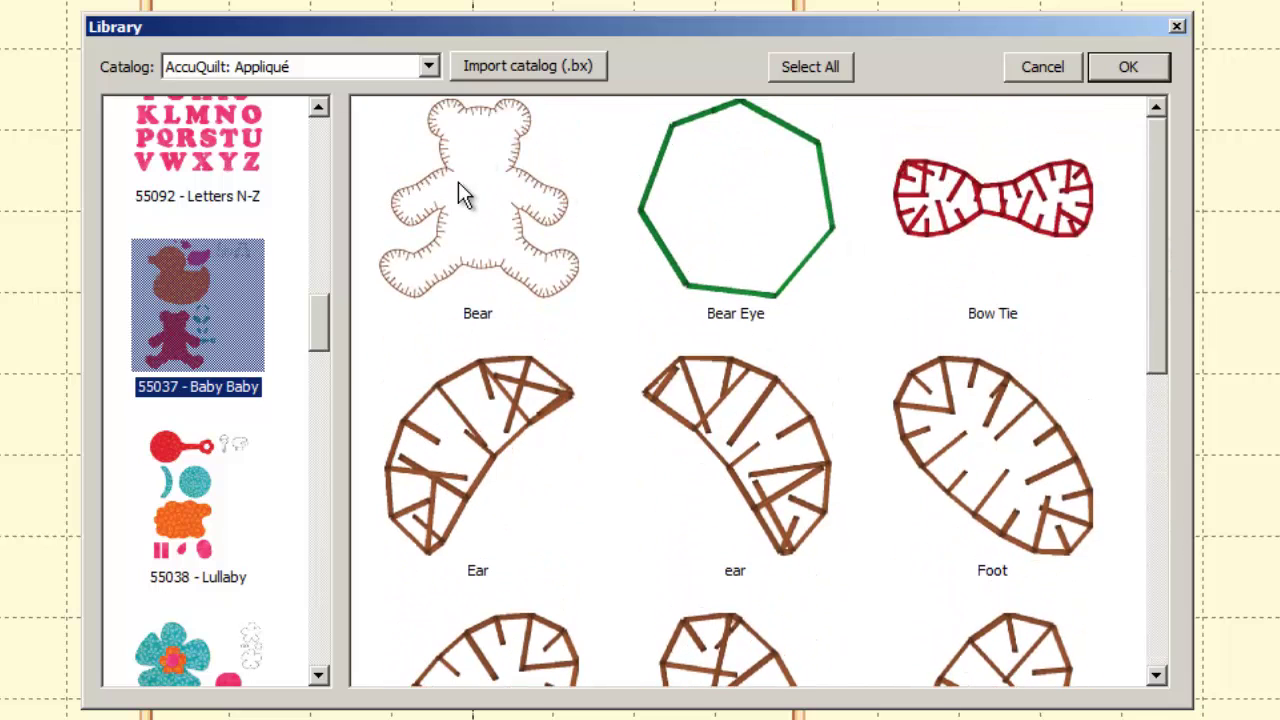
pyautogui.click(505, 210)
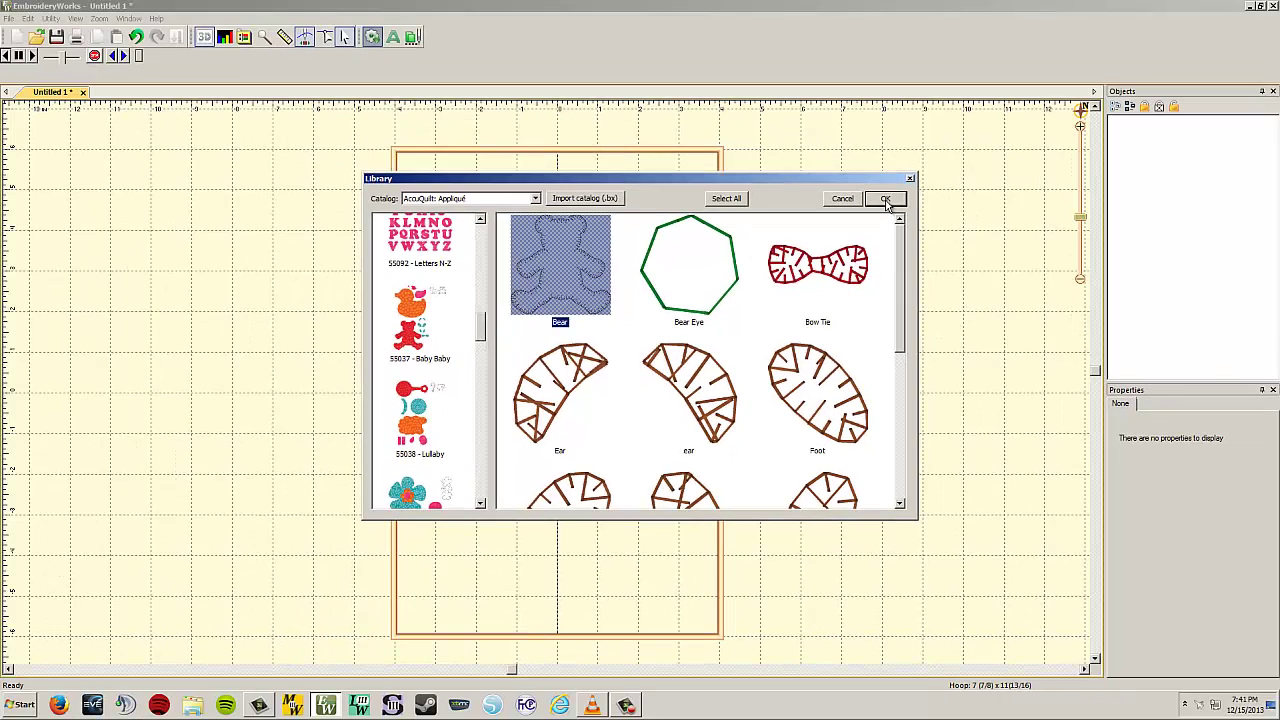
pyautogui.click(1127, 70)
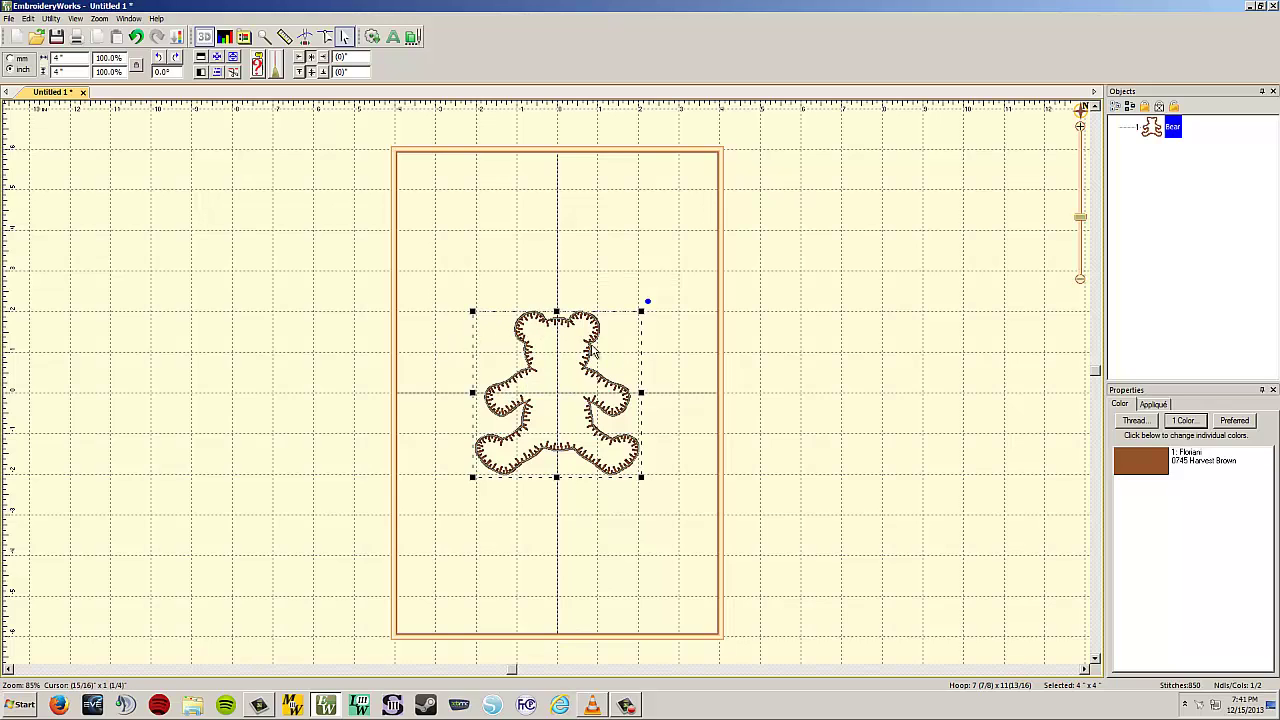
pyautogui.click(687, 357)
pyautogui.scroll(2, 570, 390)
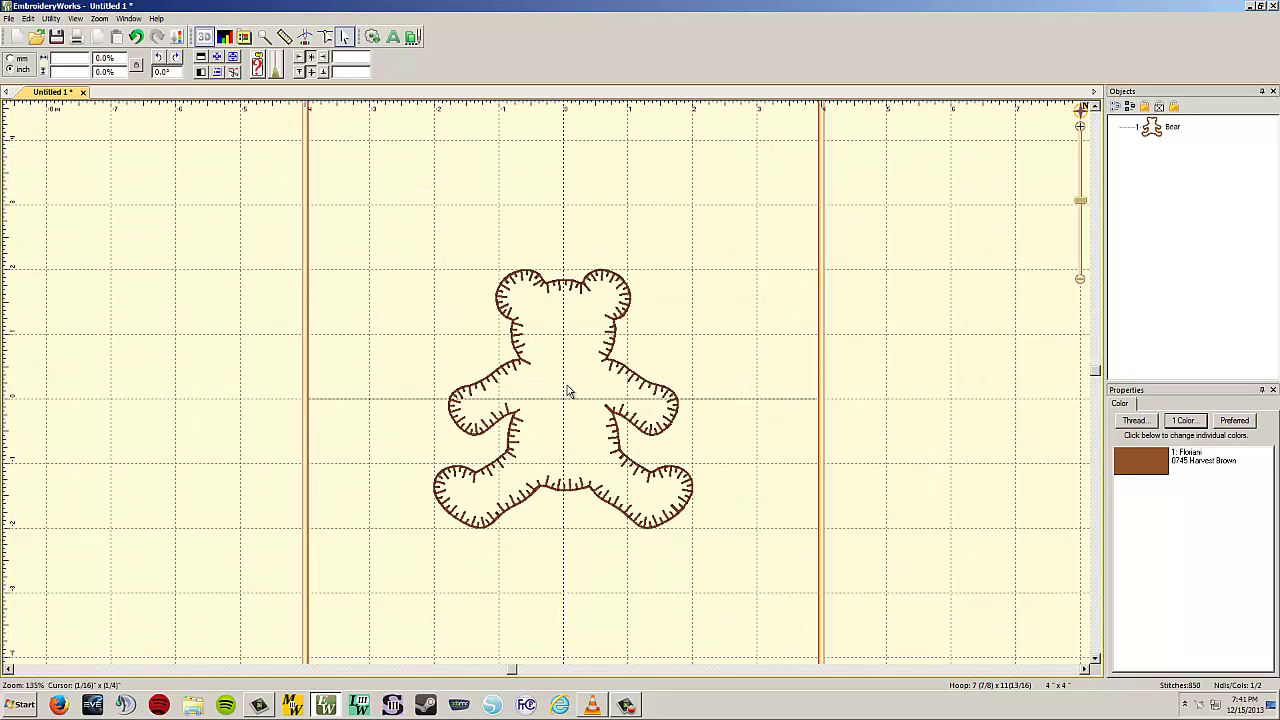
pyautogui.scroll(1, 566, 392)
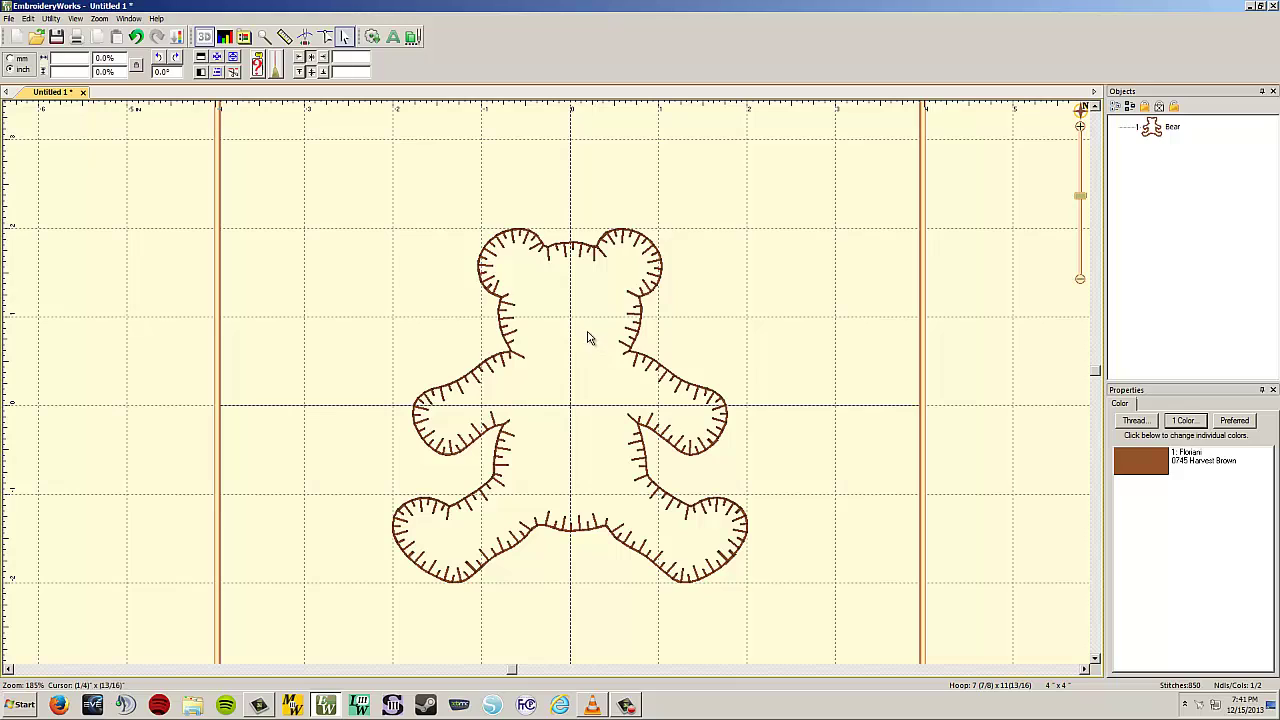
# Insert the Bear Eye circle from the 55037 - Baby Baby catalog
pyautogui.click(372, 38)
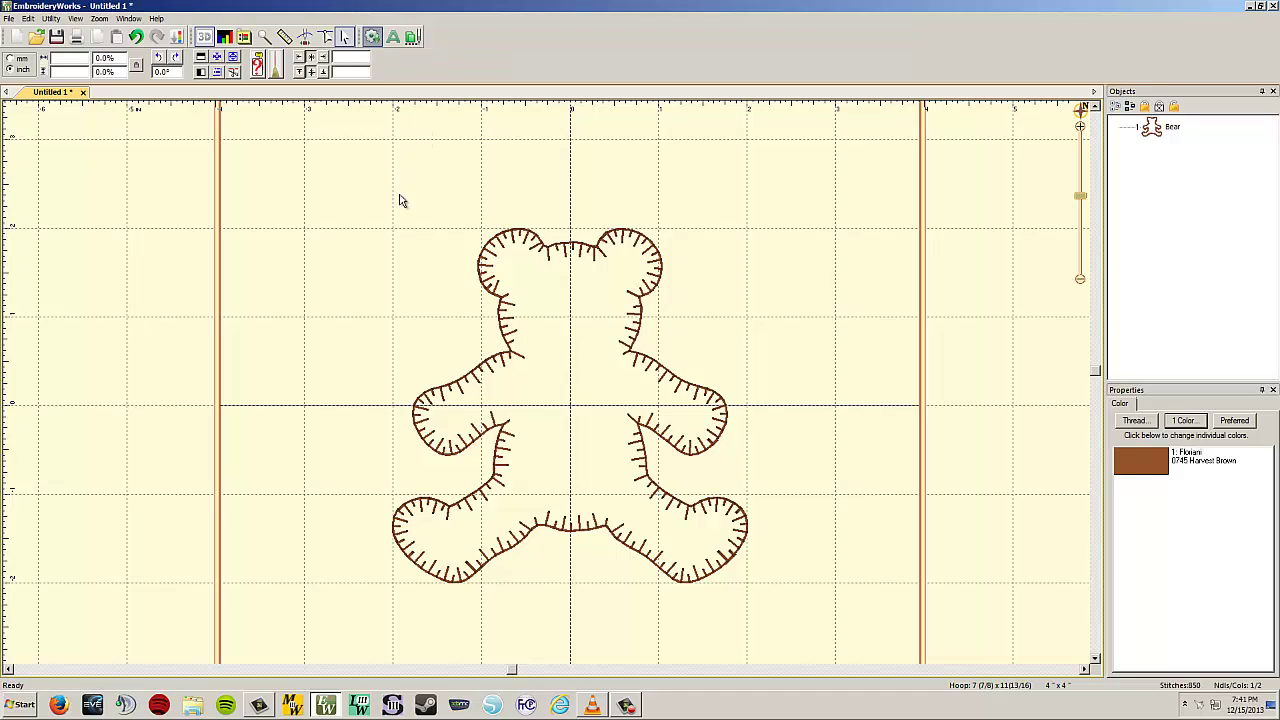
pyautogui.moveTo(481, 248); pyautogui.dragTo(476, 330)
pyautogui.click(430, 328)
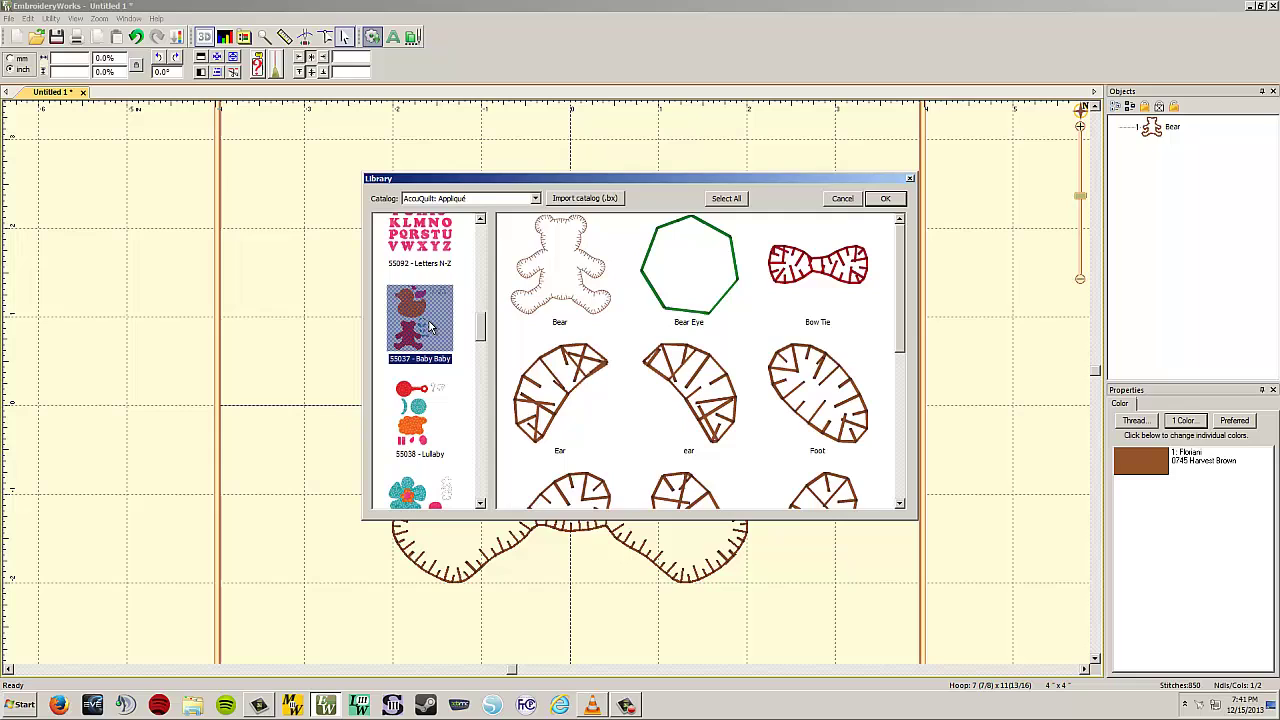
pyautogui.click(671, 268)
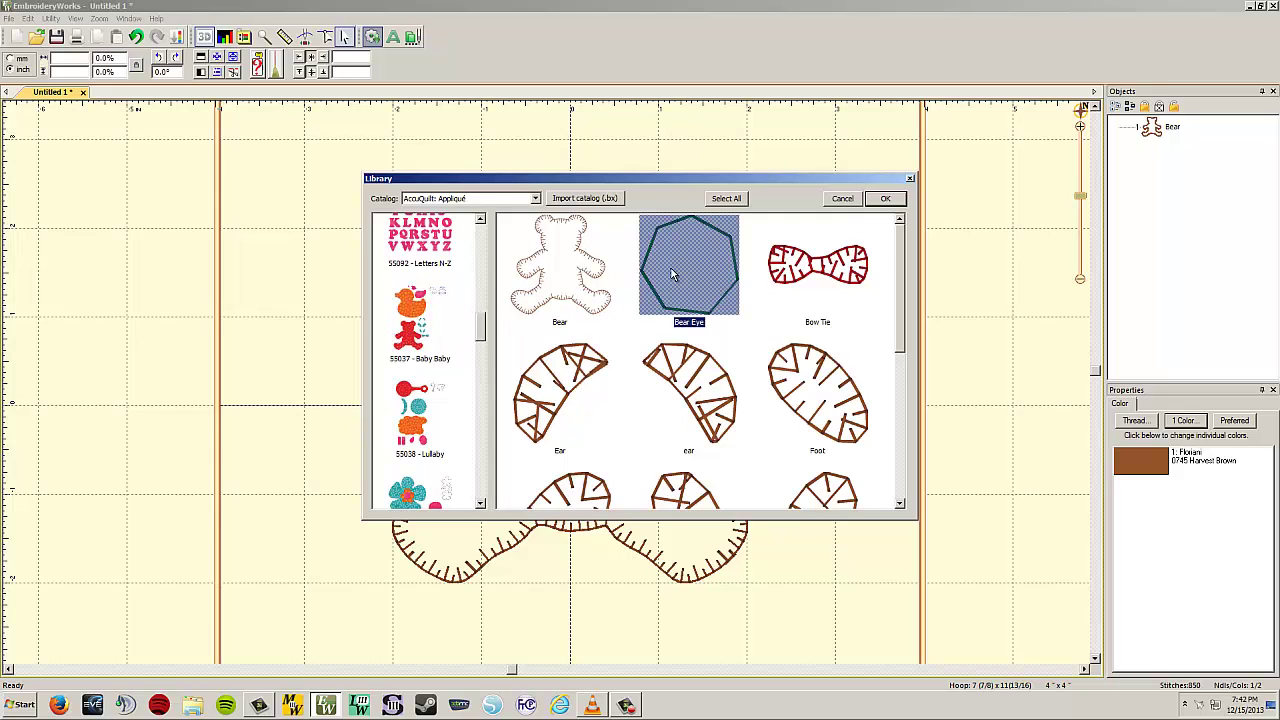
pyautogui.click(885, 200)
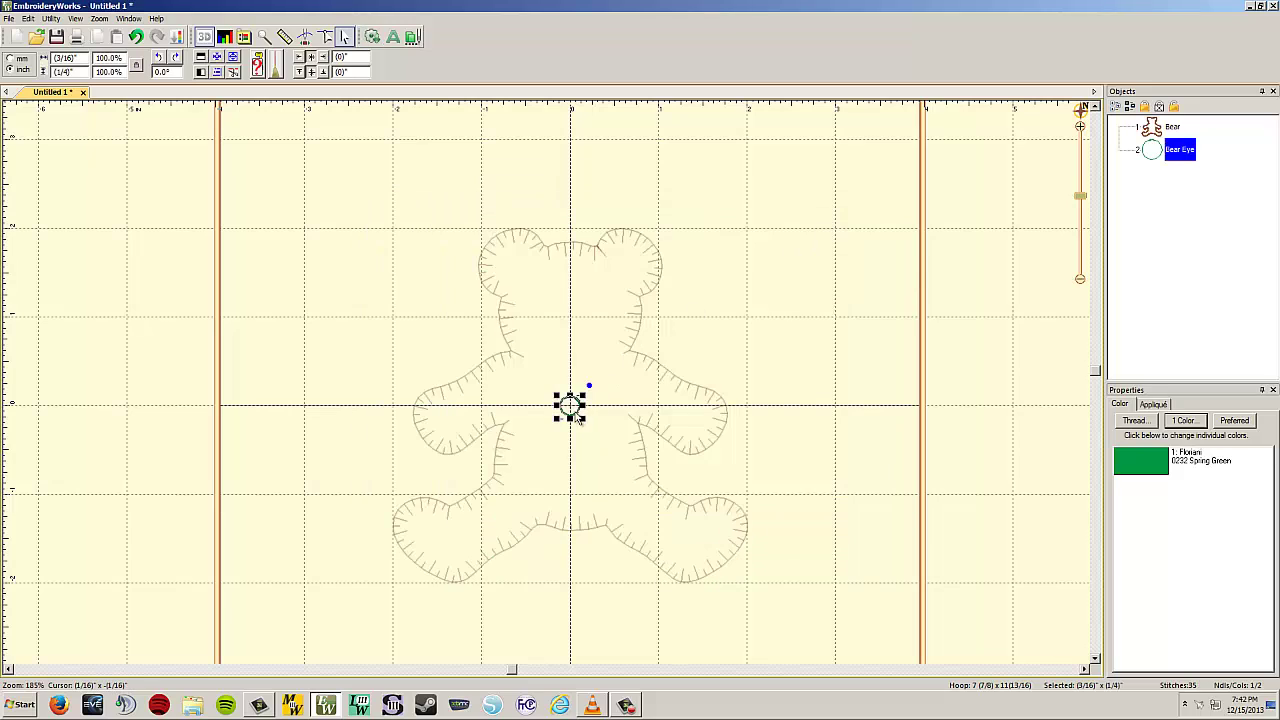
# Move the green eye onto the bear's face below the left ear
pyautogui.moveTo(575, 410); pyautogui.dragTo(545, 303)
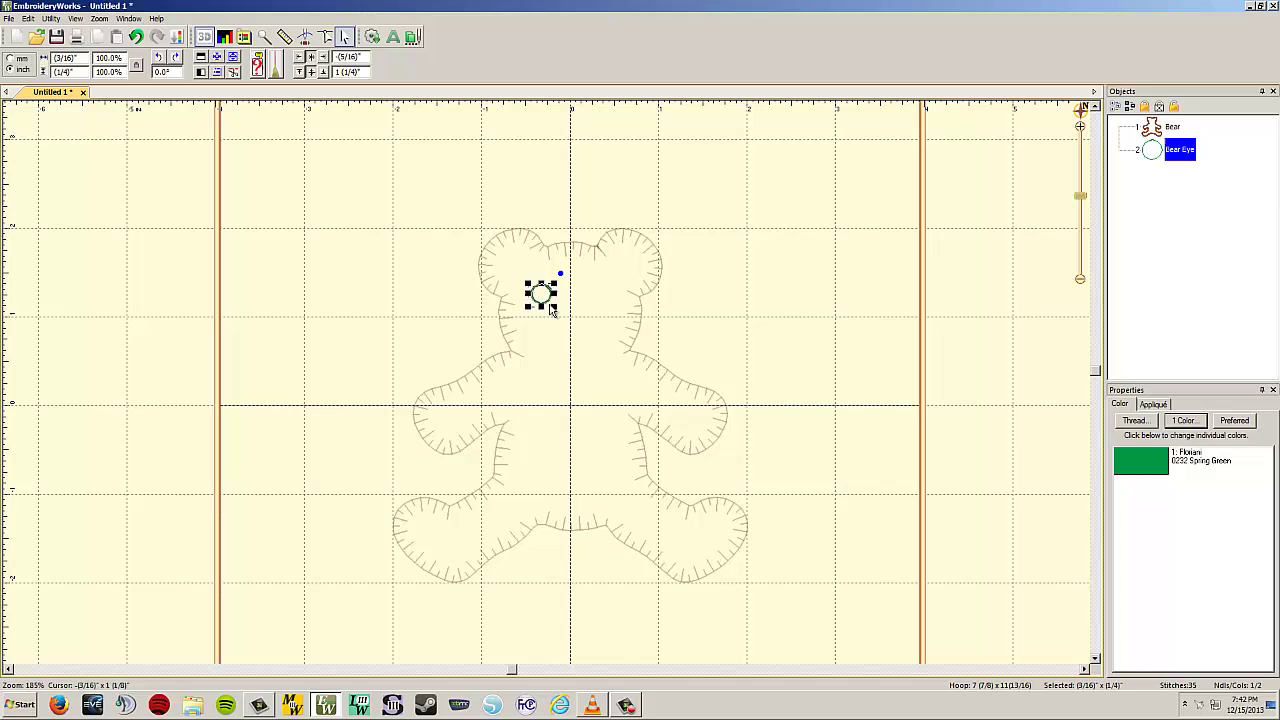
pyautogui.click(571, 373)
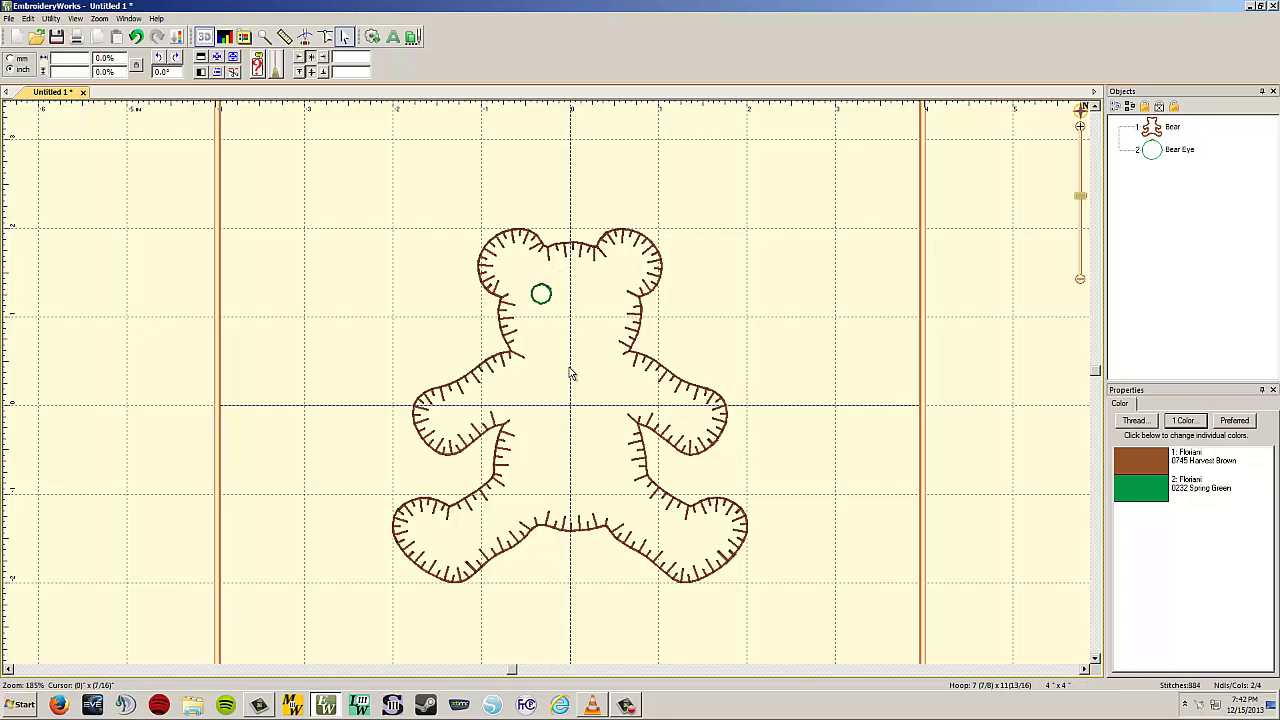
pyautogui.click(541, 294)
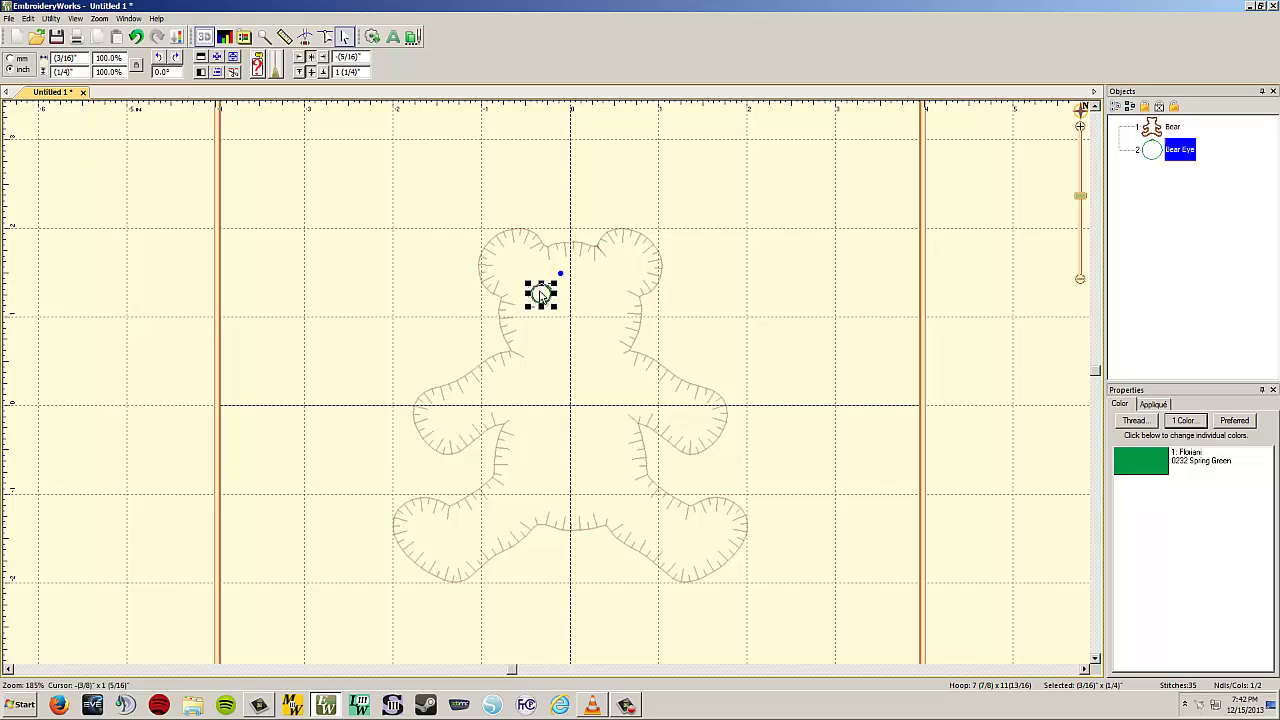
pyautogui.click(586, 299)
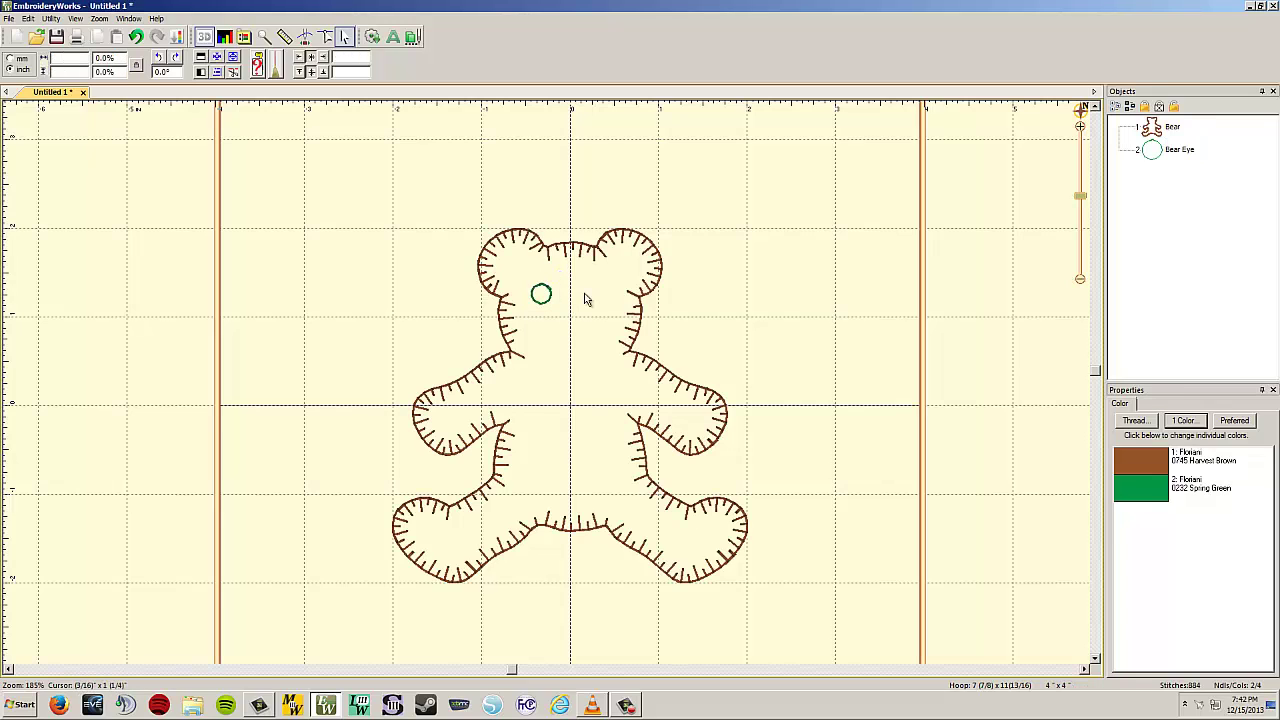
pyautogui.click(551, 298)
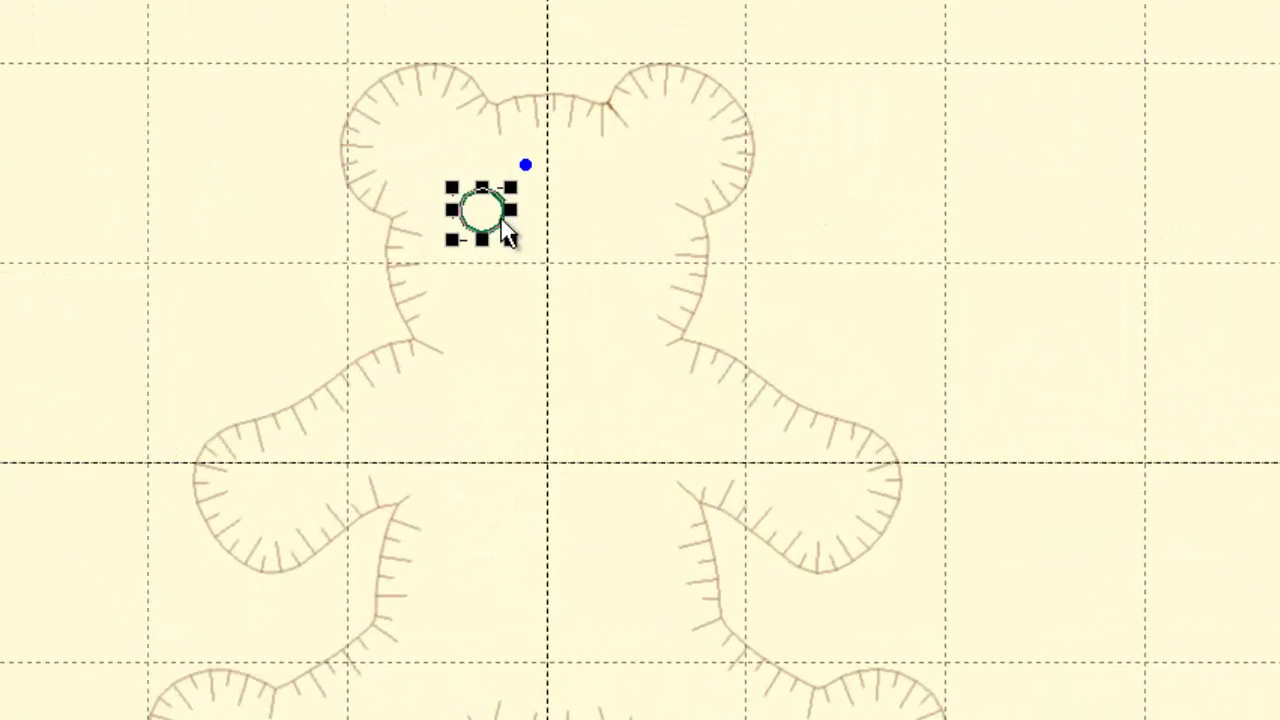
# Copy the Bear Eye and place the pasted duplicate to the right of the first
pyautogui.rightClick(551, 299)
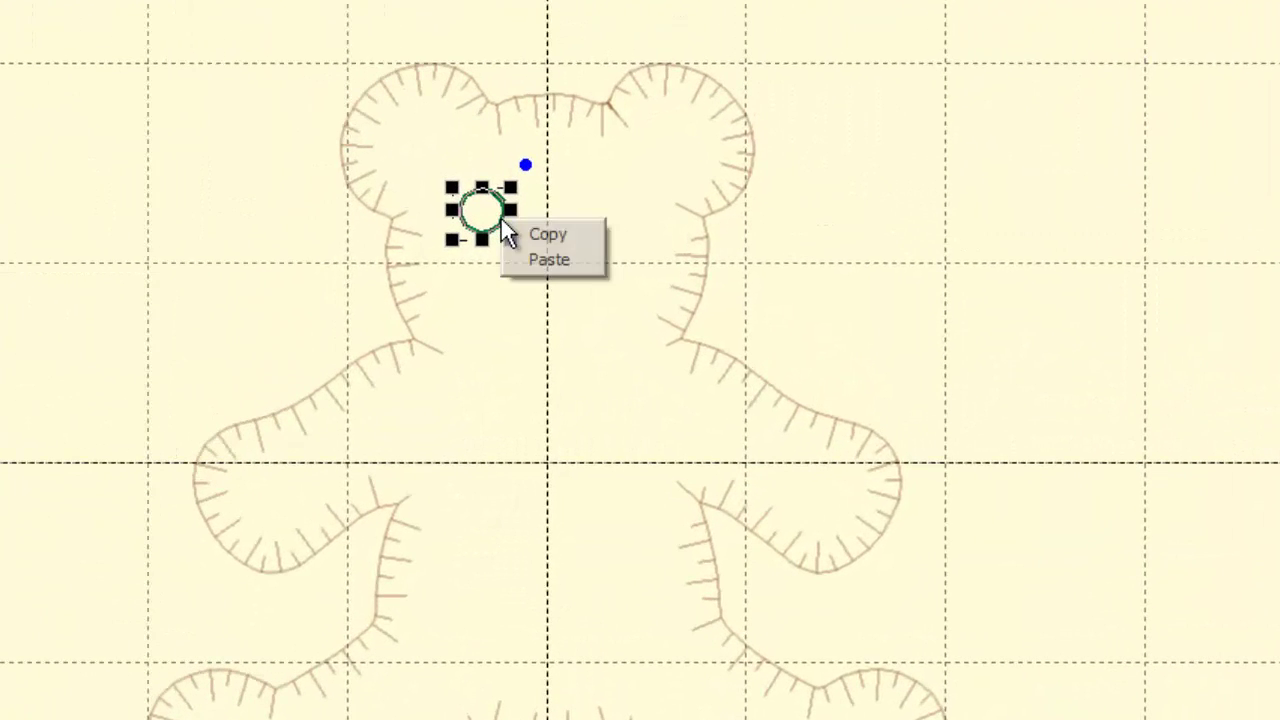
pyautogui.click(572, 235)
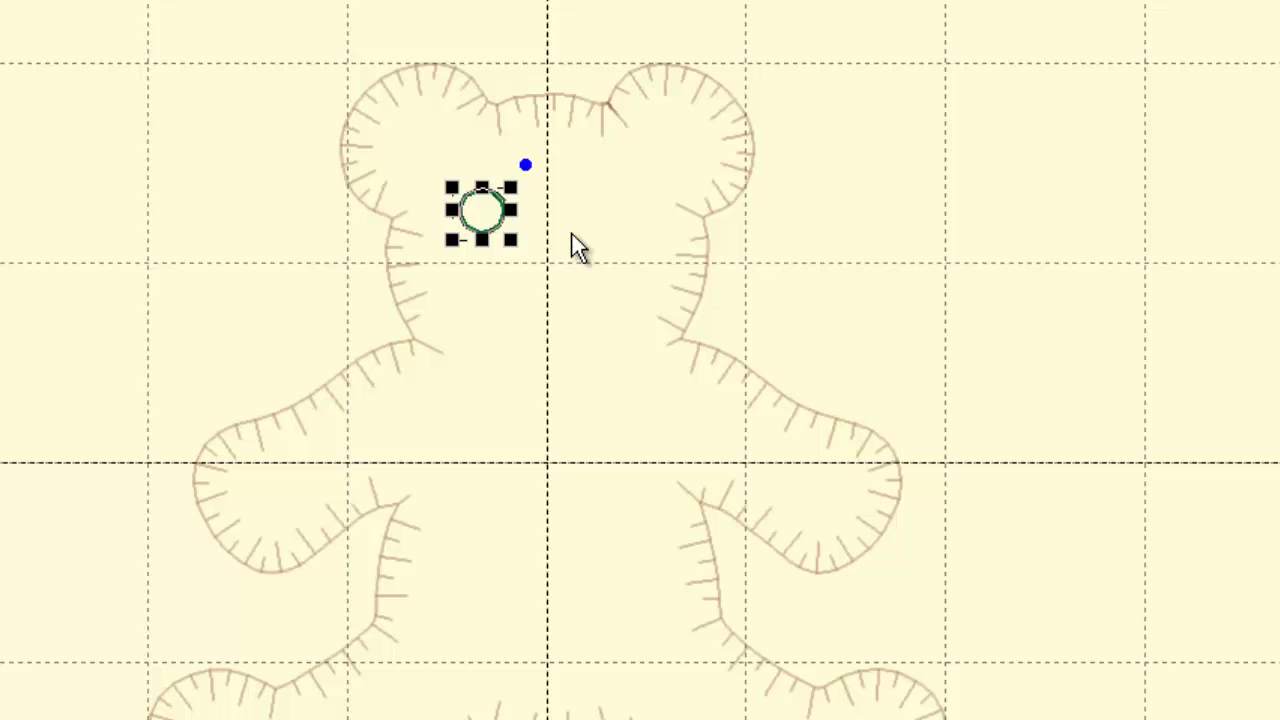
pyautogui.rightClick(595, 214)
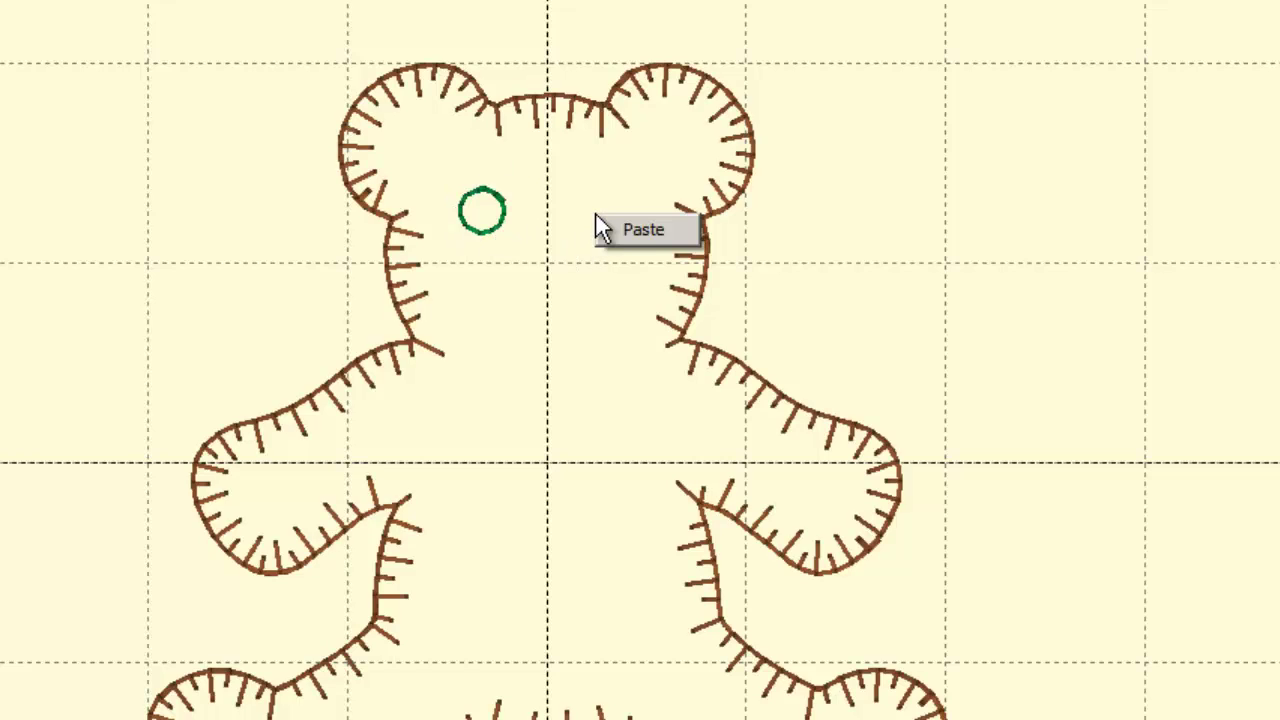
pyautogui.click(645, 229)
pyautogui.moveTo(500, 206); pyautogui.dragTo(626, 212)
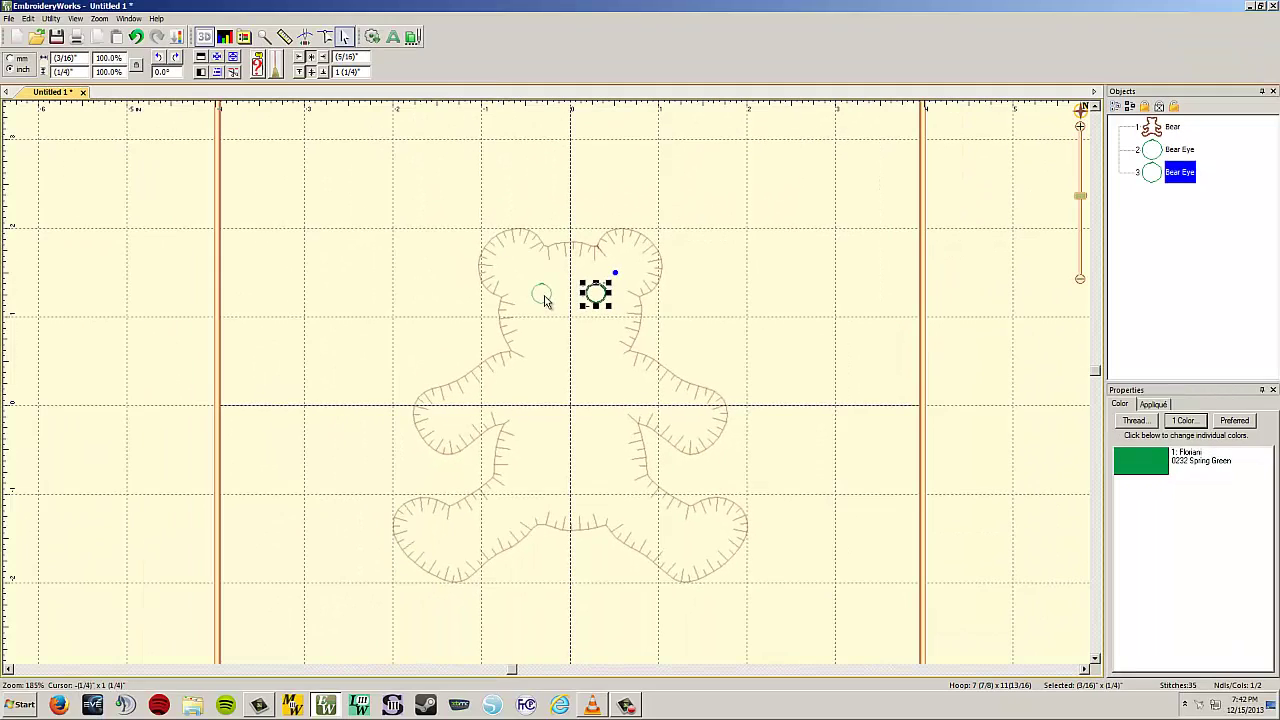
pyautogui.click(566, 304)
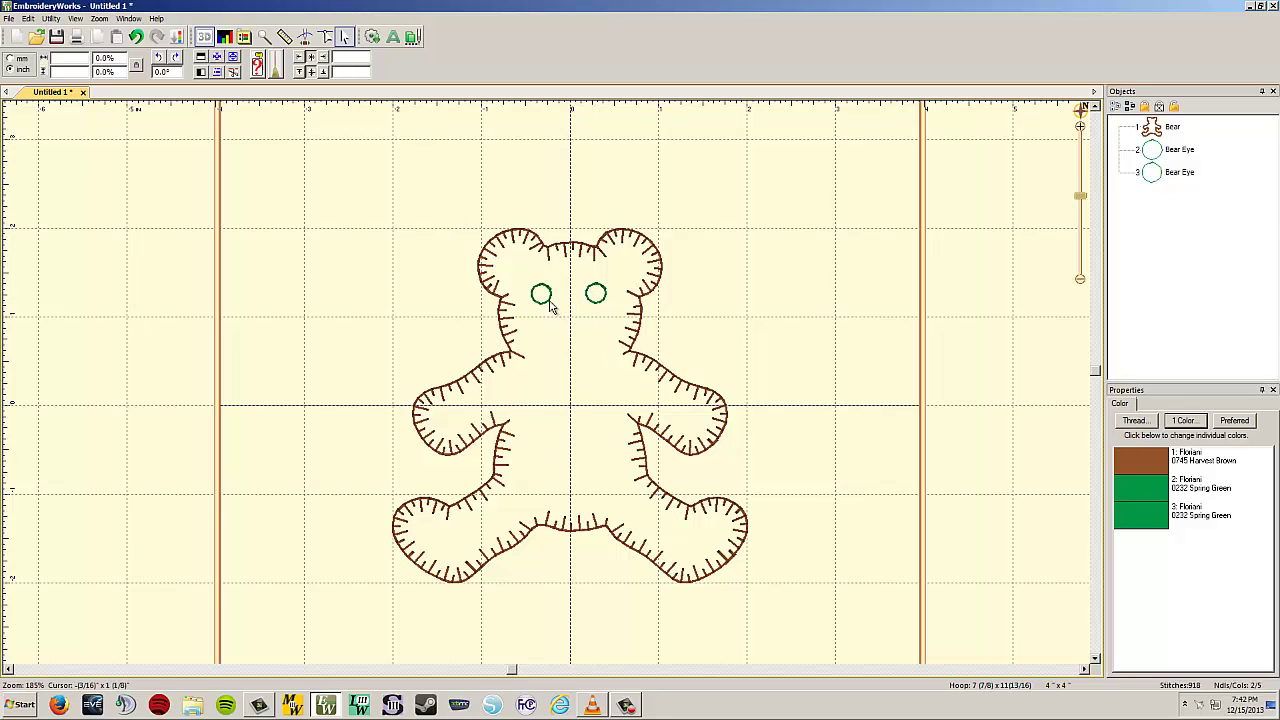
# Insert the Raspberry Bow Tie from Baby Baby and position it under the bear's chin
pyautogui.click(371, 37)
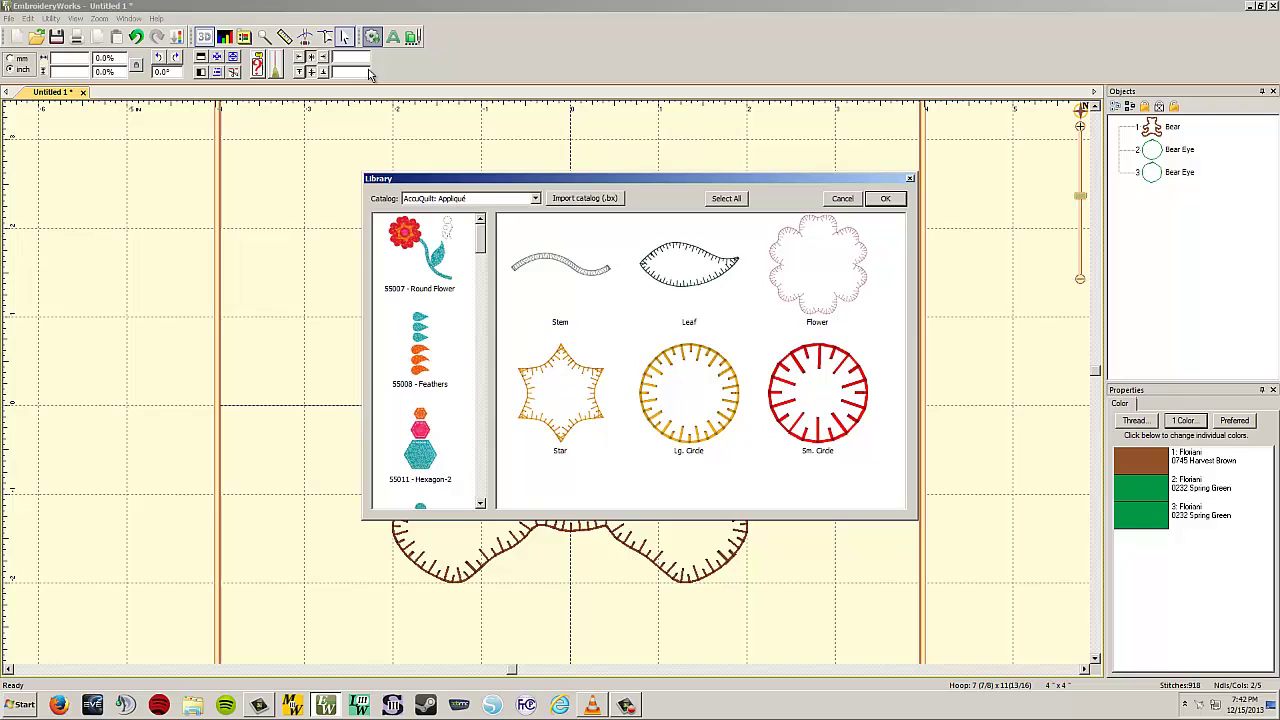
pyautogui.moveTo(482, 246); pyautogui.dragTo(488, 338)
pyautogui.click(433, 315)
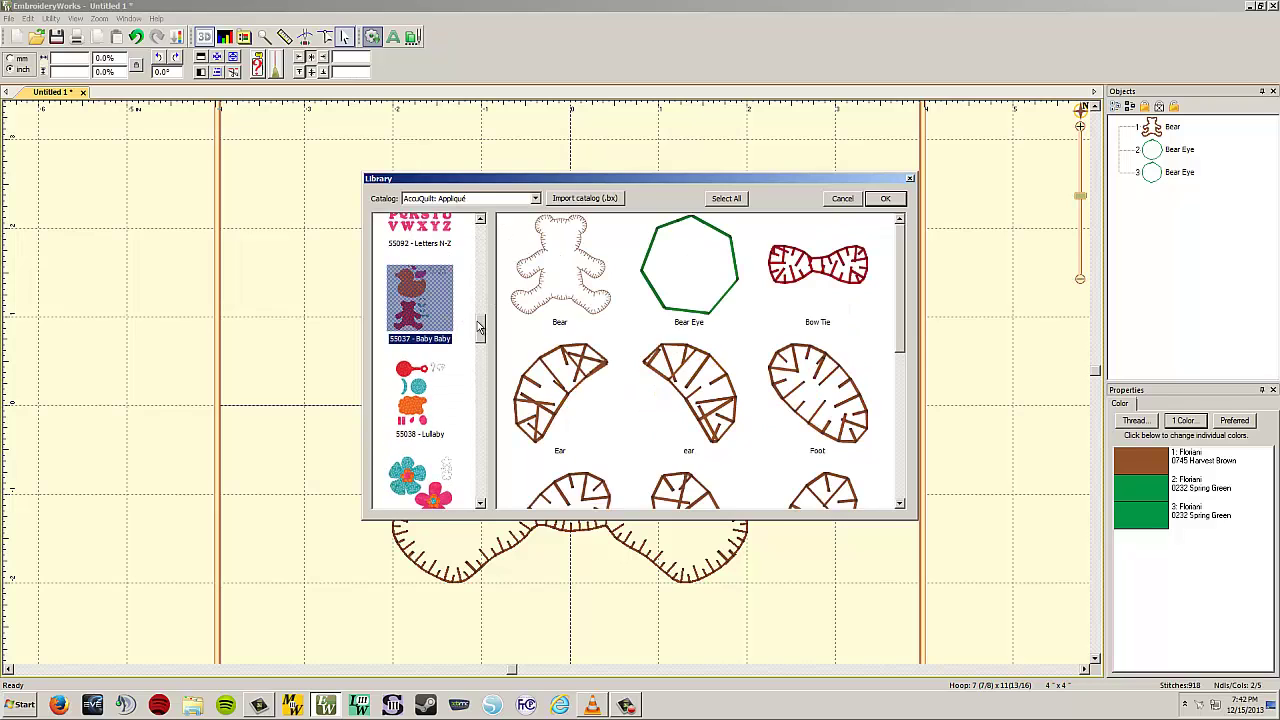
pyautogui.click(838, 260)
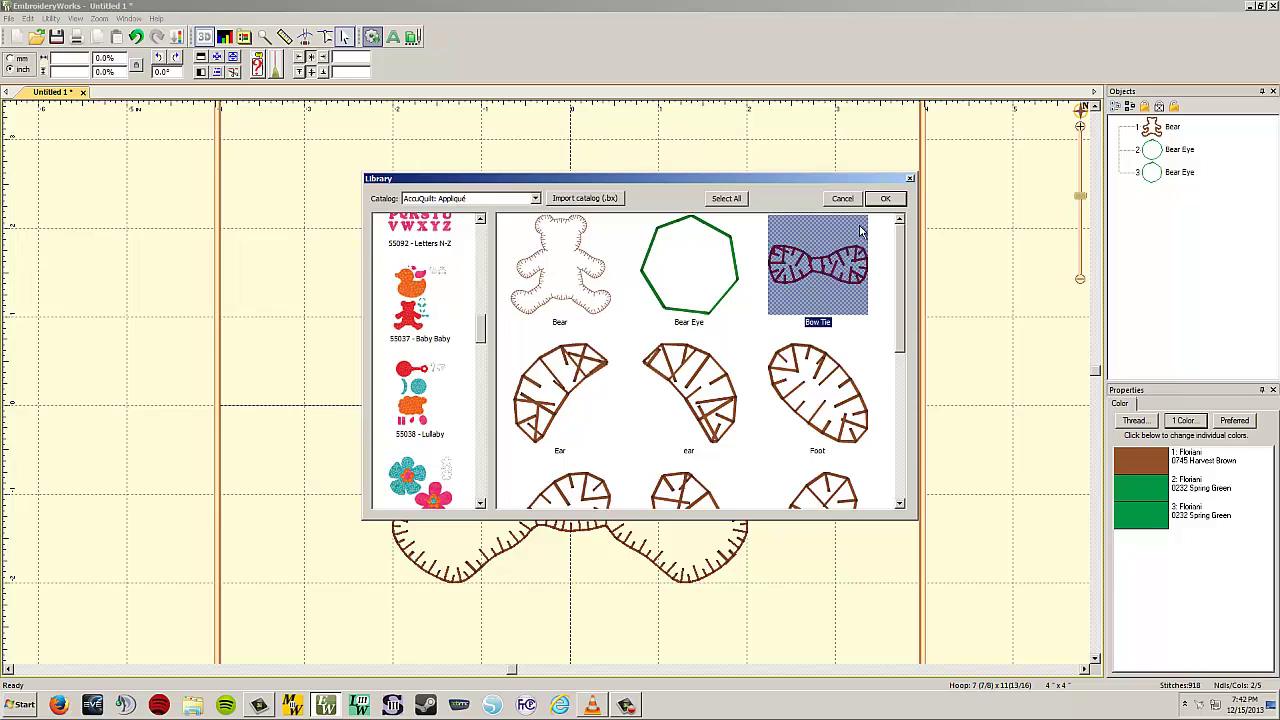
pyautogui.click(885, 199)
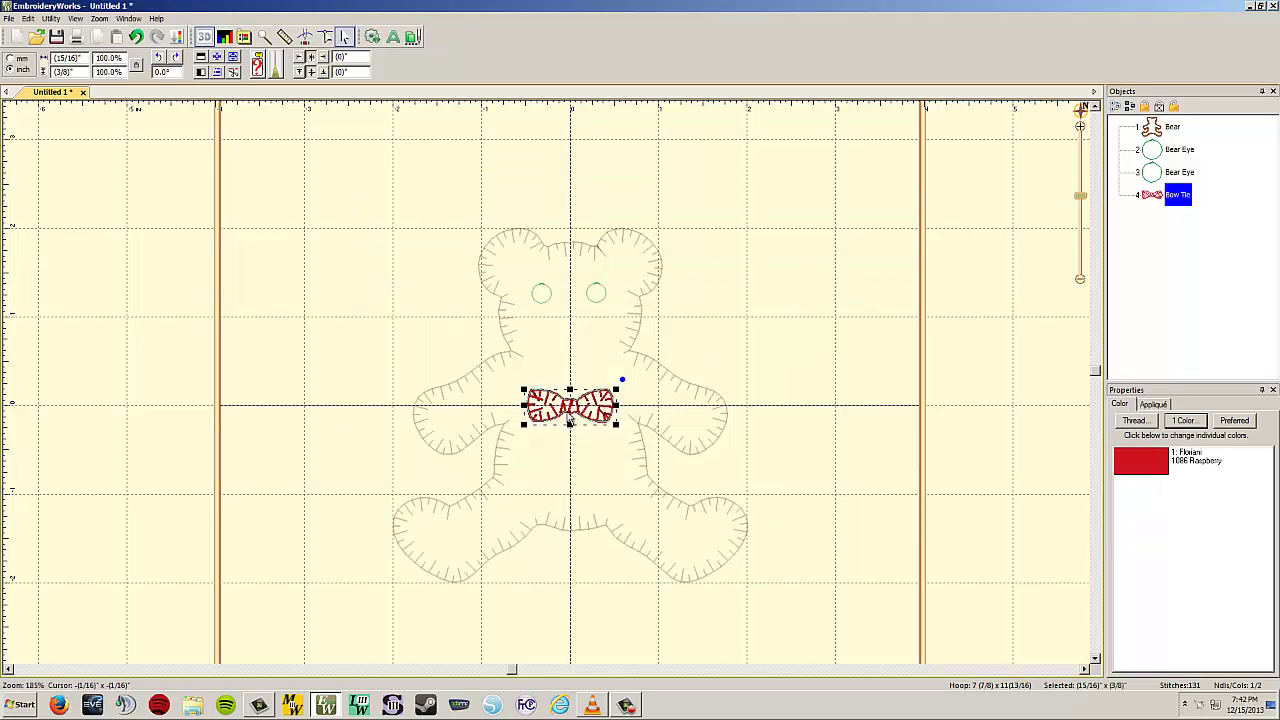
pyautogui.moveTo(570, 420); pyautogui.dragTo(572, 372)
pyautogui.click(689, 340)
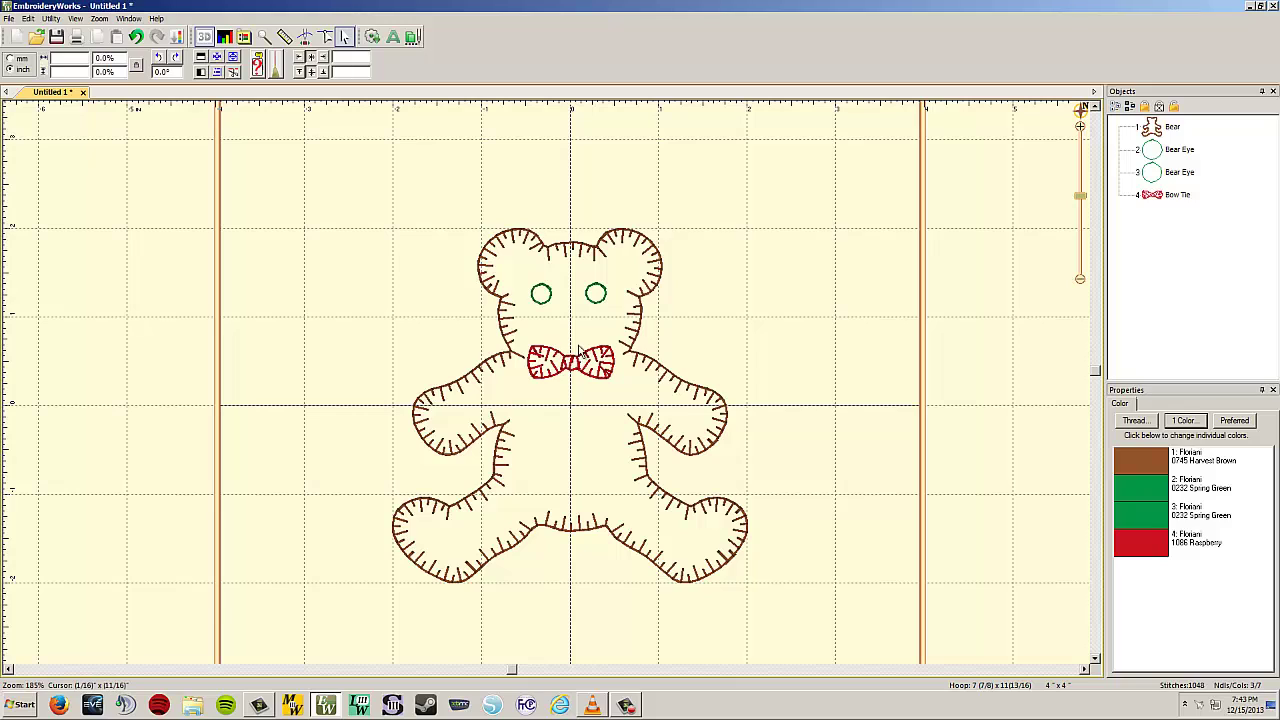
# Insert an Ear piece from Baby Baby and place it on the bear's left ear
pyautogui.click(370, 37)
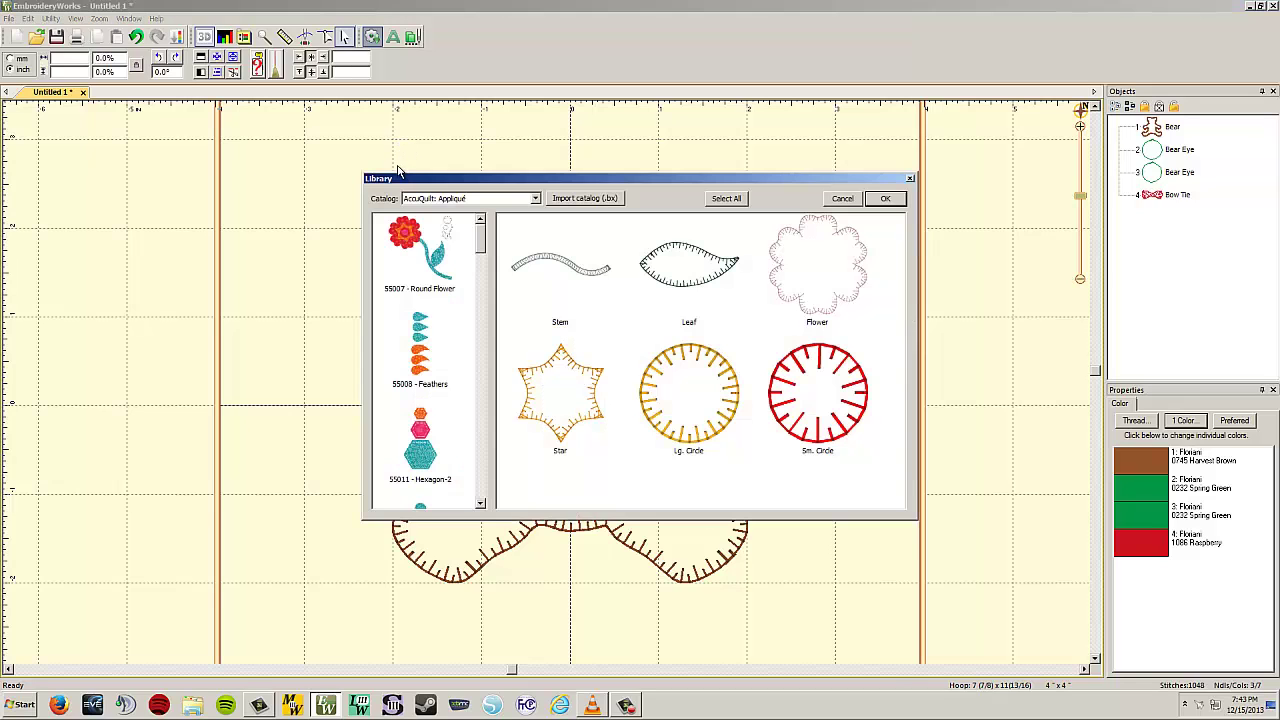
pyautogui.moveTo(481, 245); pyautogui.dragTo(483, 331)
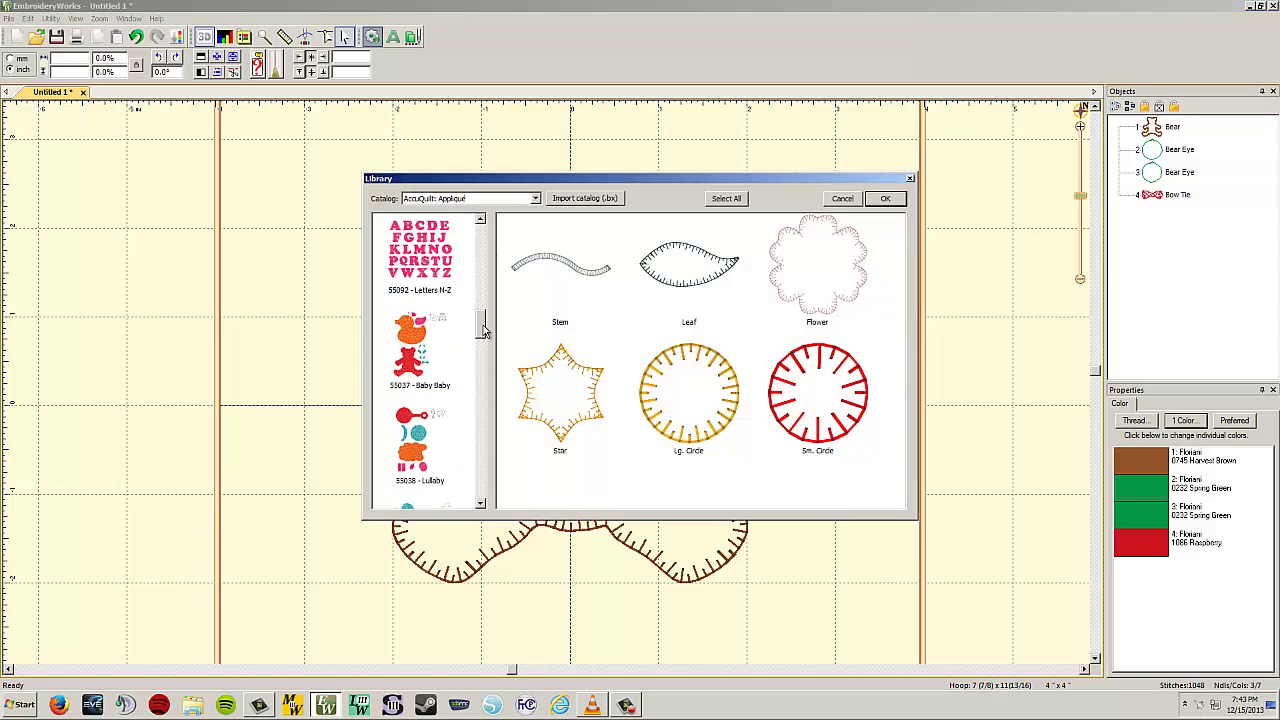
pyautogui.click(428, 355)
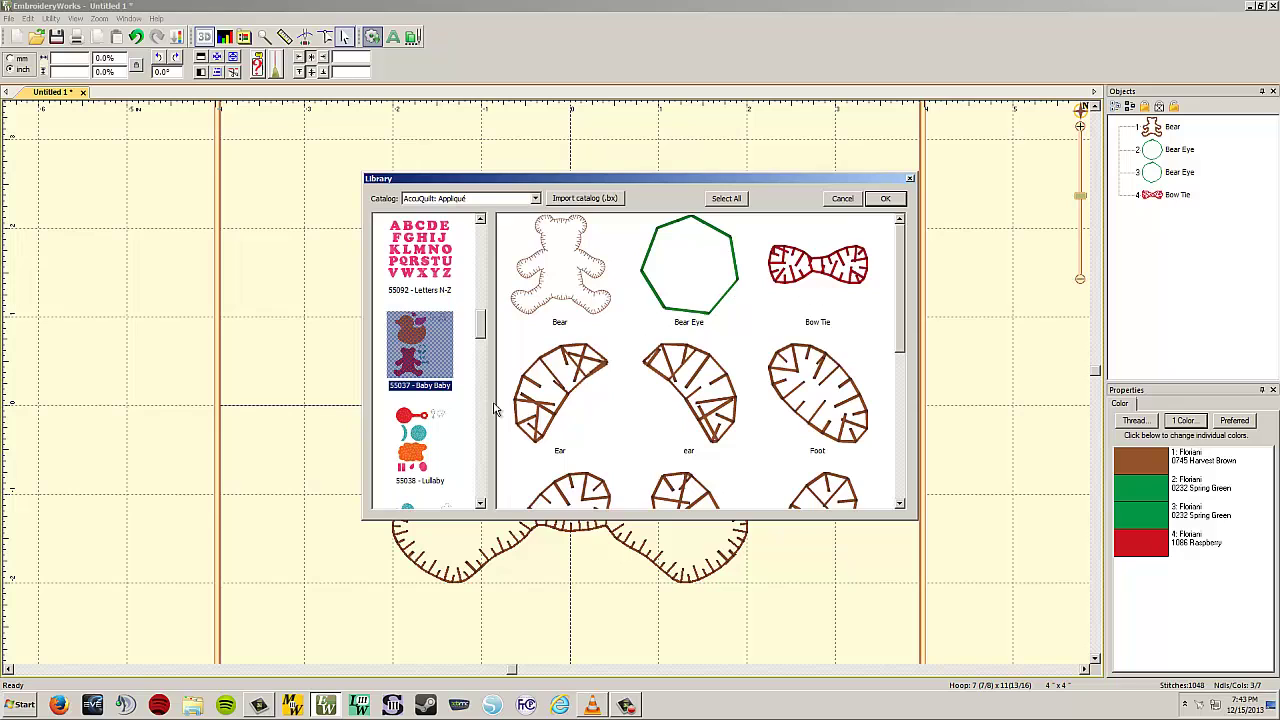
pyautogui.doubleClick(555, 400)
pyautogui.moveTo(567, 410); pyautogui.dragTo(504, 267)
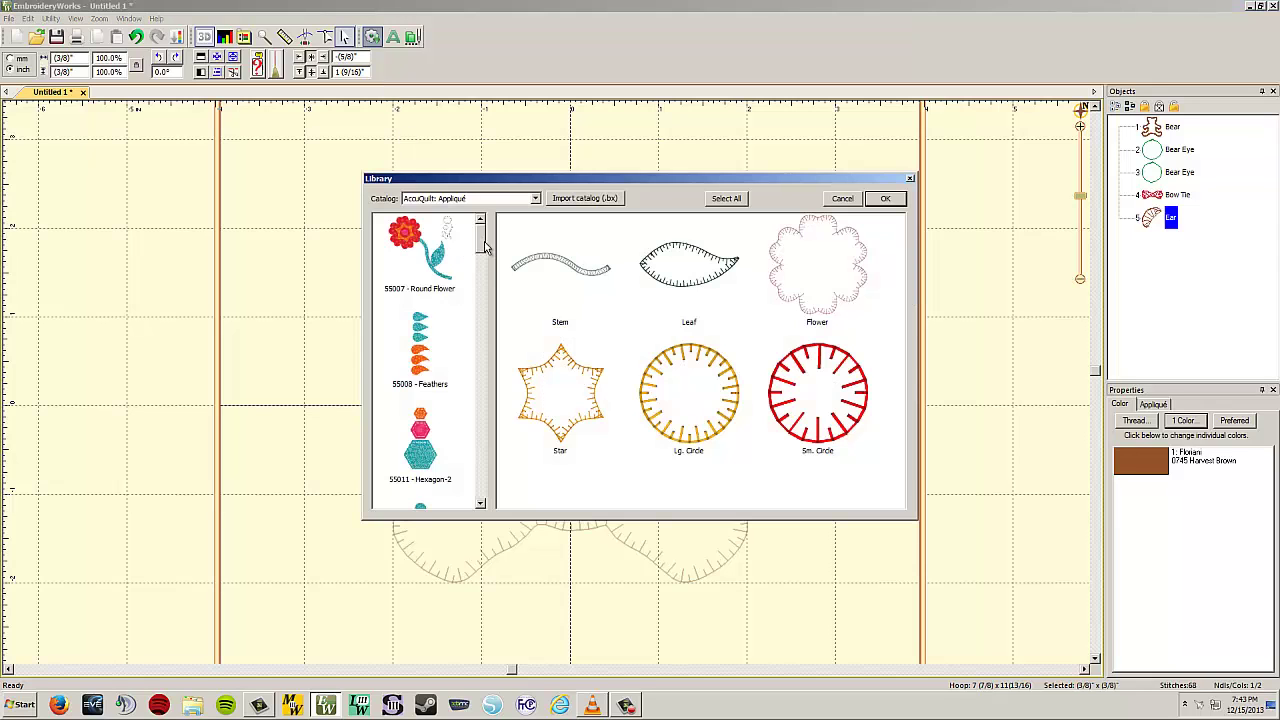
# Add a second Ear piece onto the bear's right ear, then reopen the library
pyautogui.moveTo(484, 246); pyautogui.dragTo(448, 346)
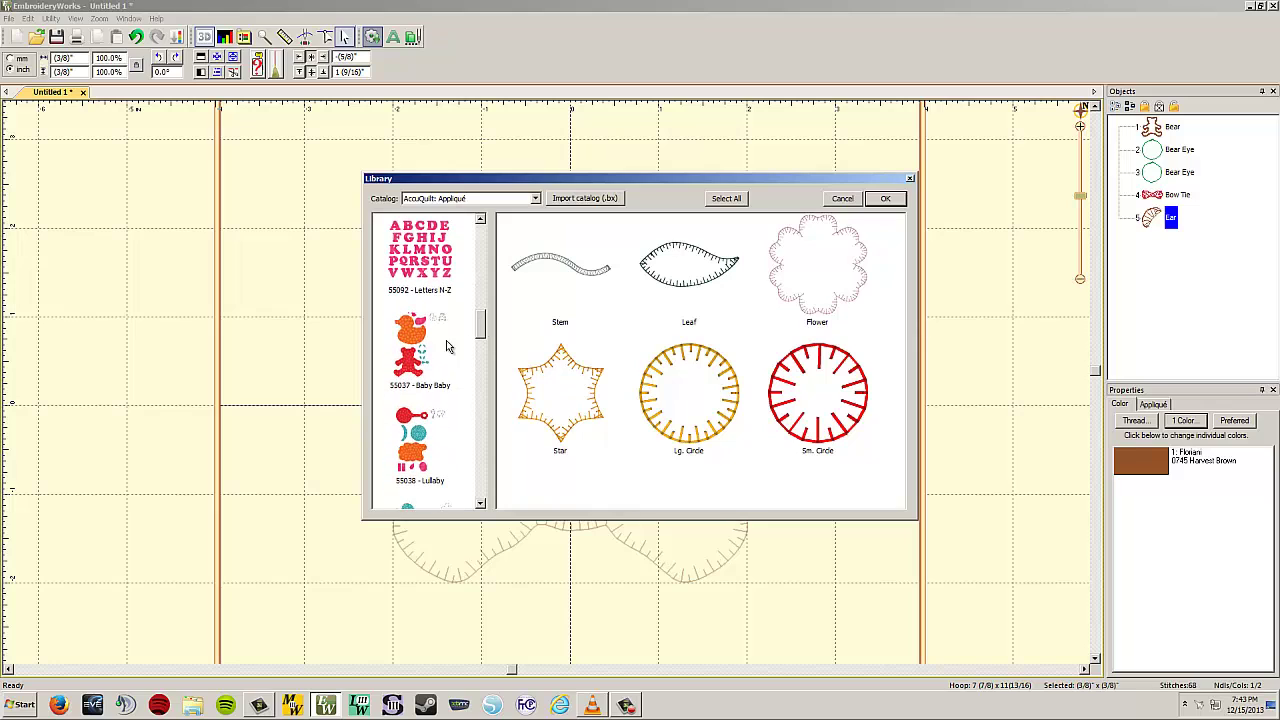
pyautogui.click(426, 356)
pyautogui.doubleClick(709, 374)
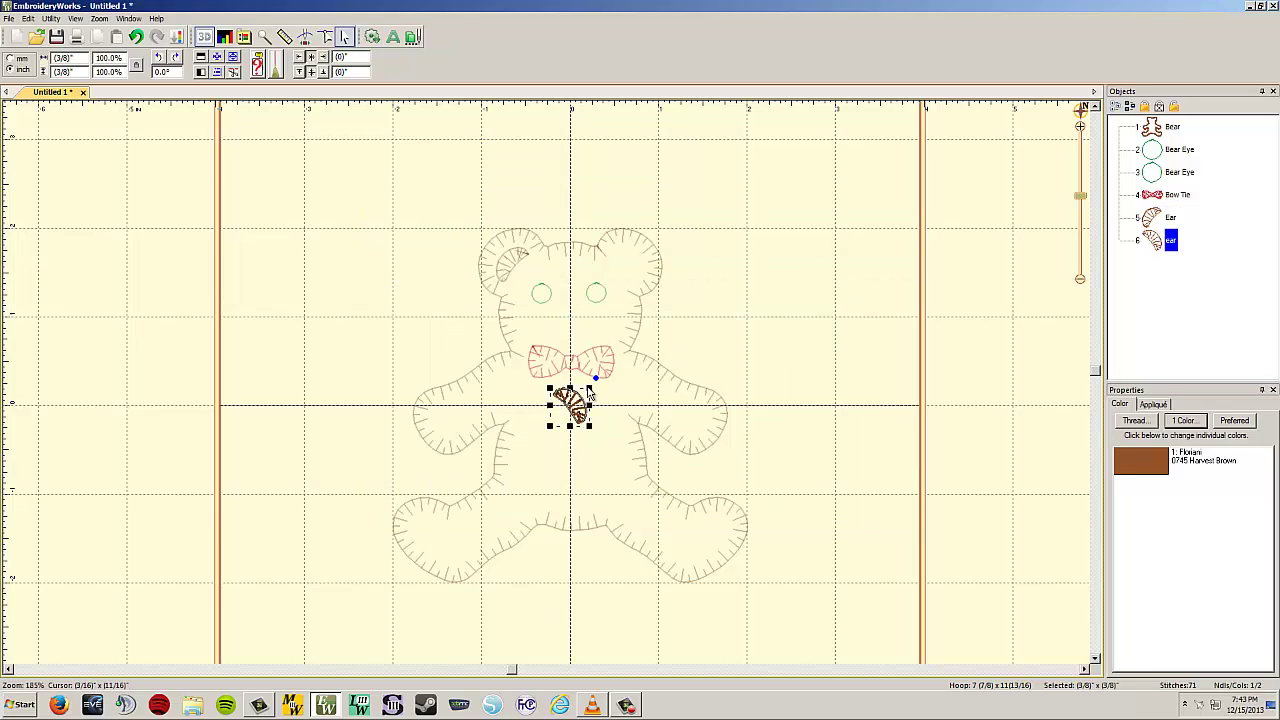
pyautogui.moveTo(590, 398); pyautogui.dragTo(630, 265)
pyautogui.click(497, 170)
pyautogui.click(372, 38)
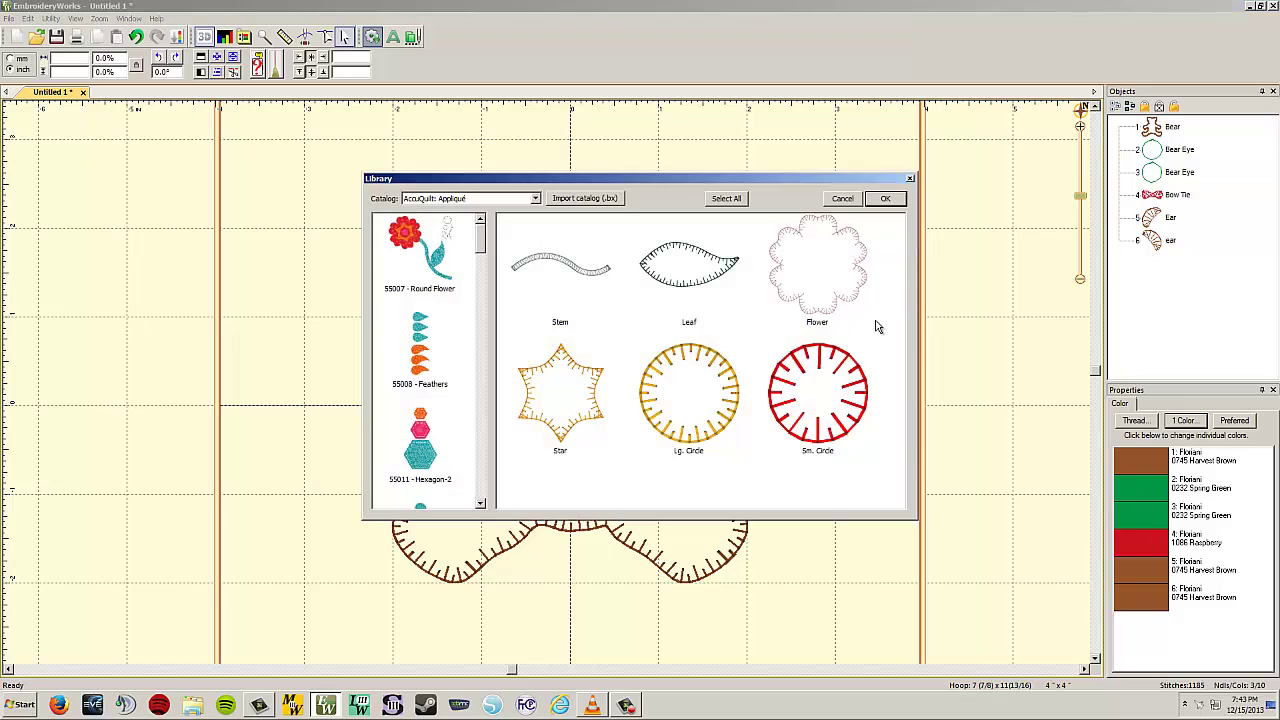
# Insert a Foot piece from Baby Baby and place it on the bear's left foot
pyautogui.moveTo(480, 250); pyautogui.dragTo(477, 344)
pyautogui.click(441, 318)
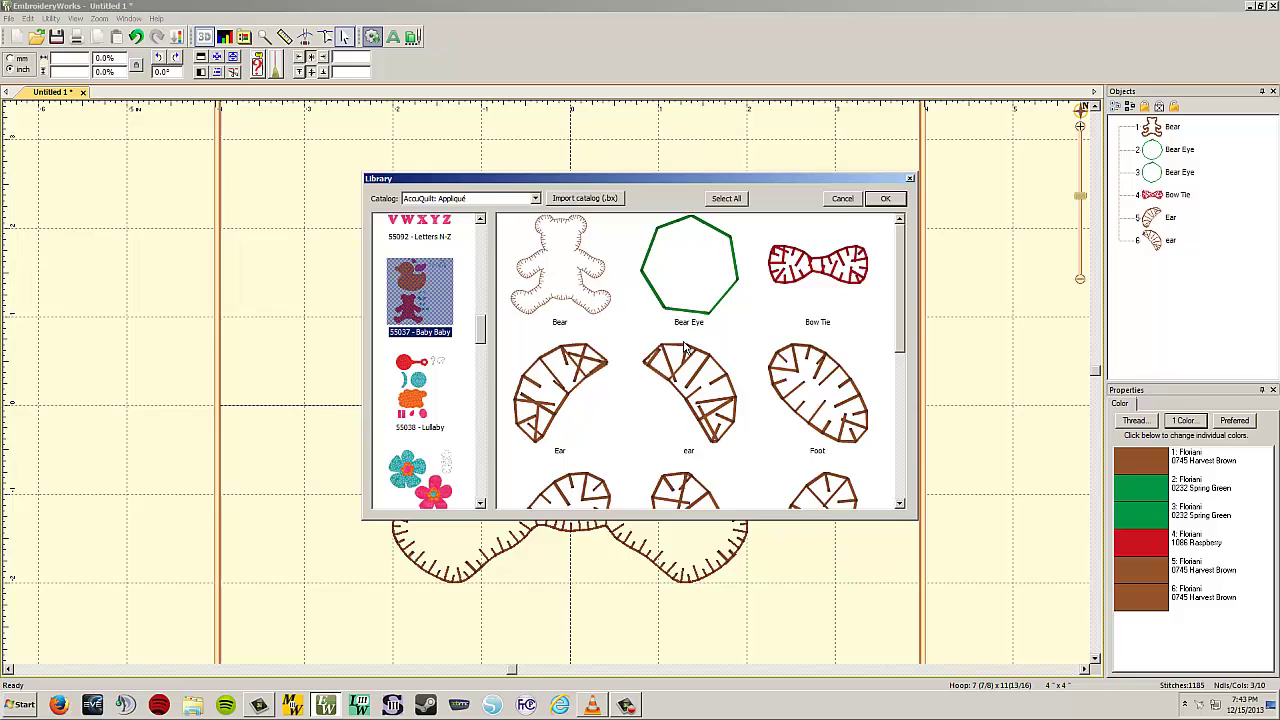
pyautogui.click(829, 389)
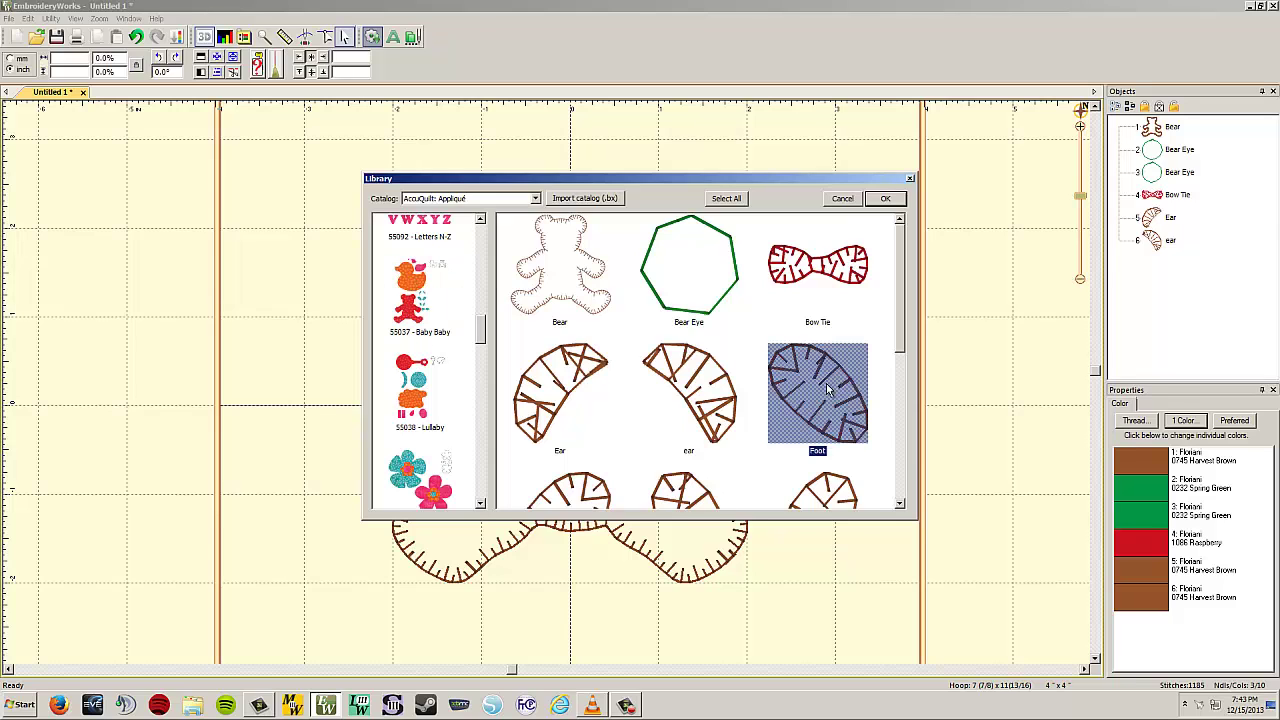
pyautogui.doubleClick(829, 389)
pyautogui.moveTo(580, 404); pyautogui.dragTo(434, 540)
pyautogui.click(373, 180)
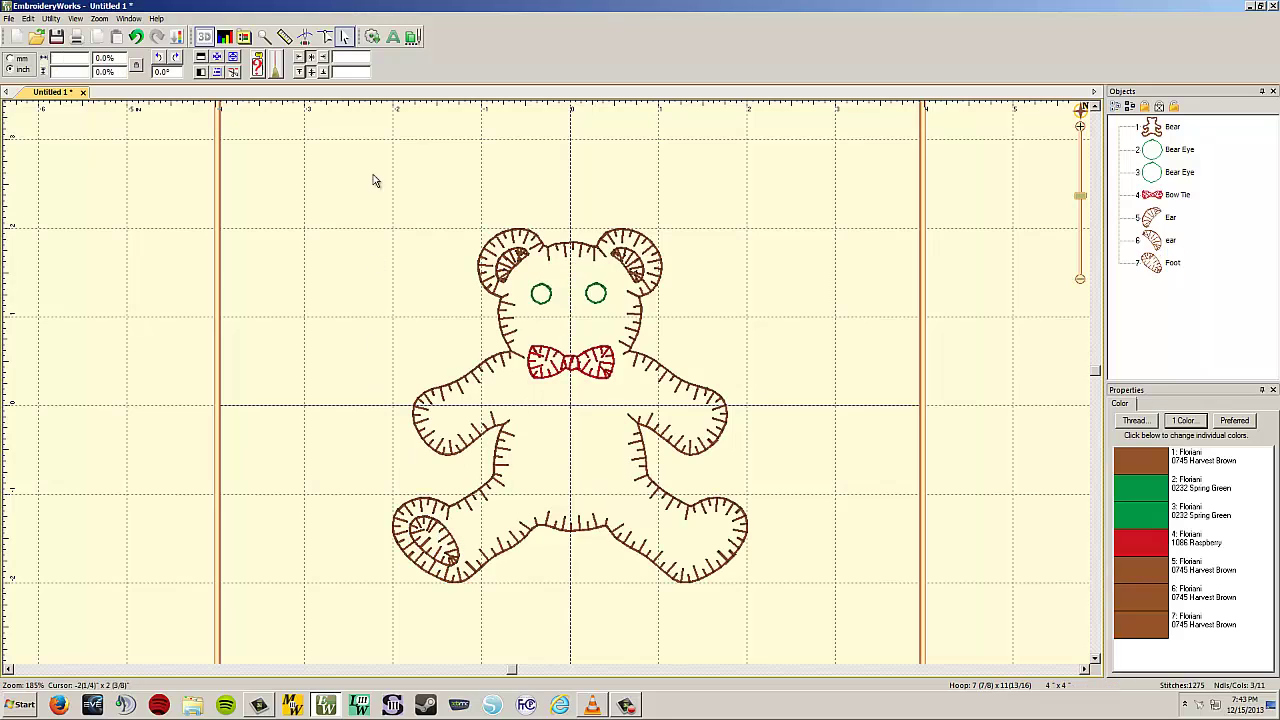
# Add another Foot piece from Baby Baby onto the bear's right foot
pyautogui.click(372, 37)
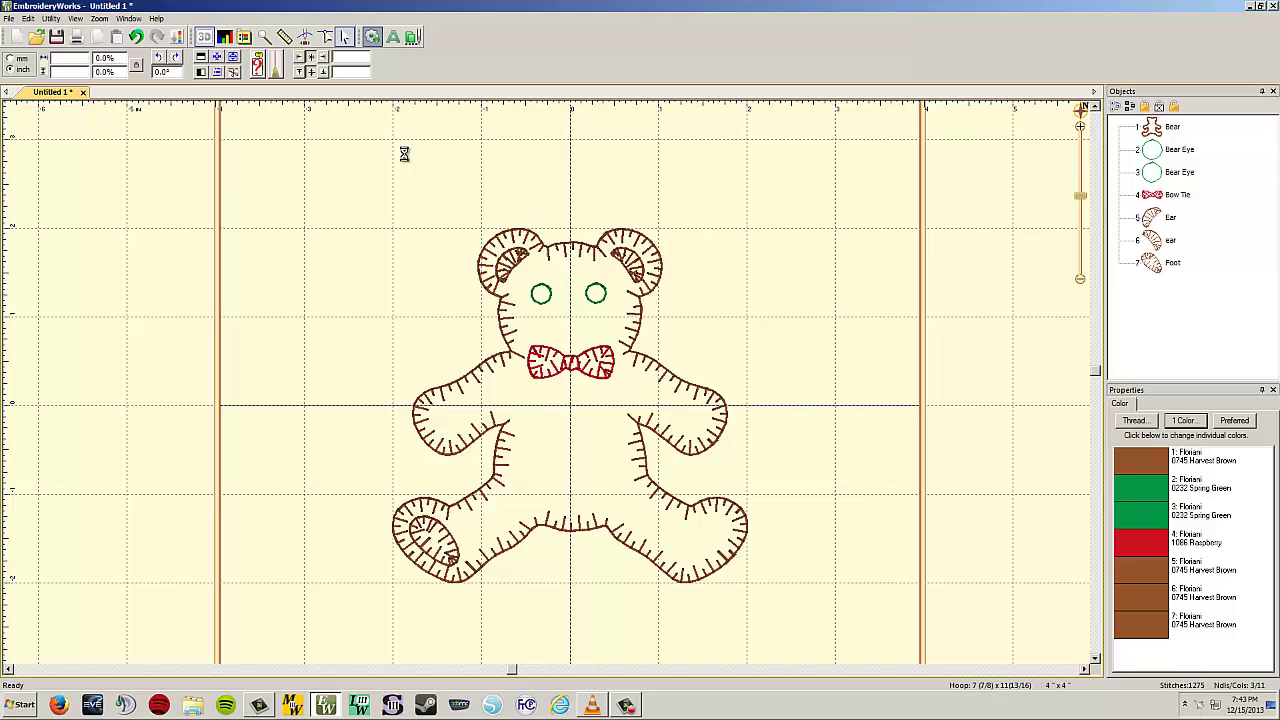
pyautogui.moveTo(479, 245); pyautogui.dragTo(482, 338)
pyautogui.click(421, 298)
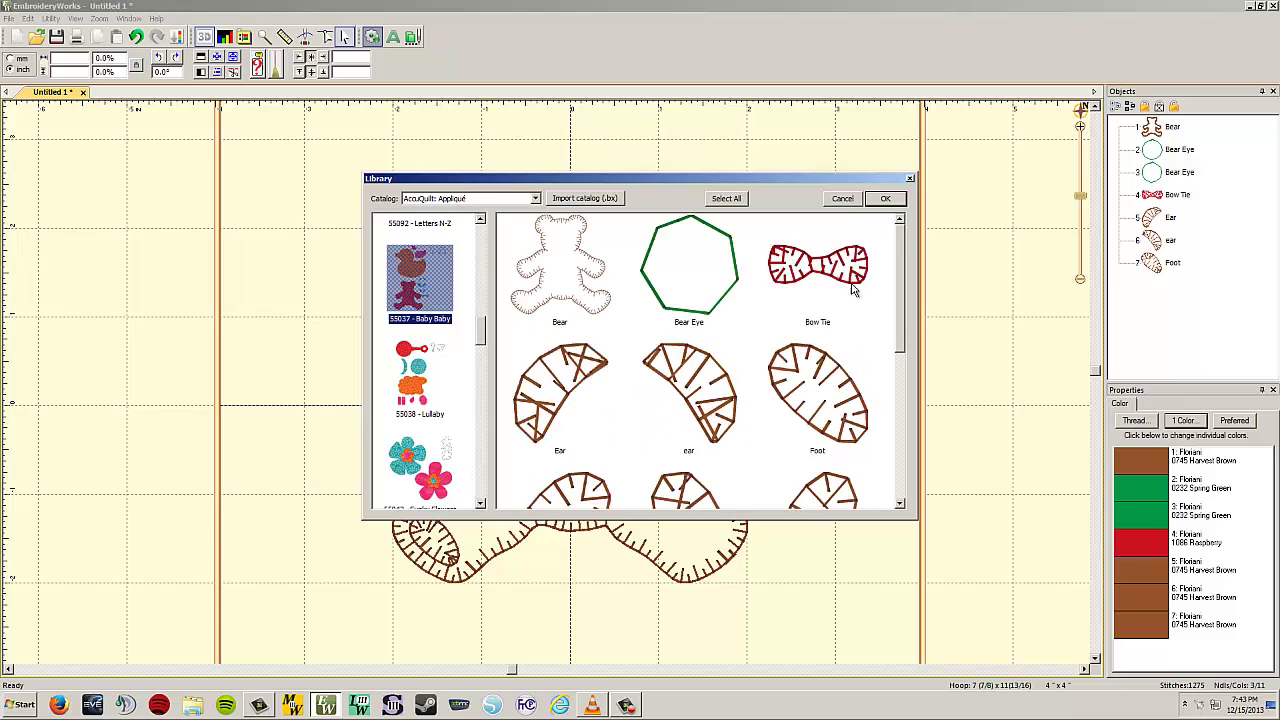
pyautogui.moveTo(900, 328); pyautogui.dragTo(901, 372)
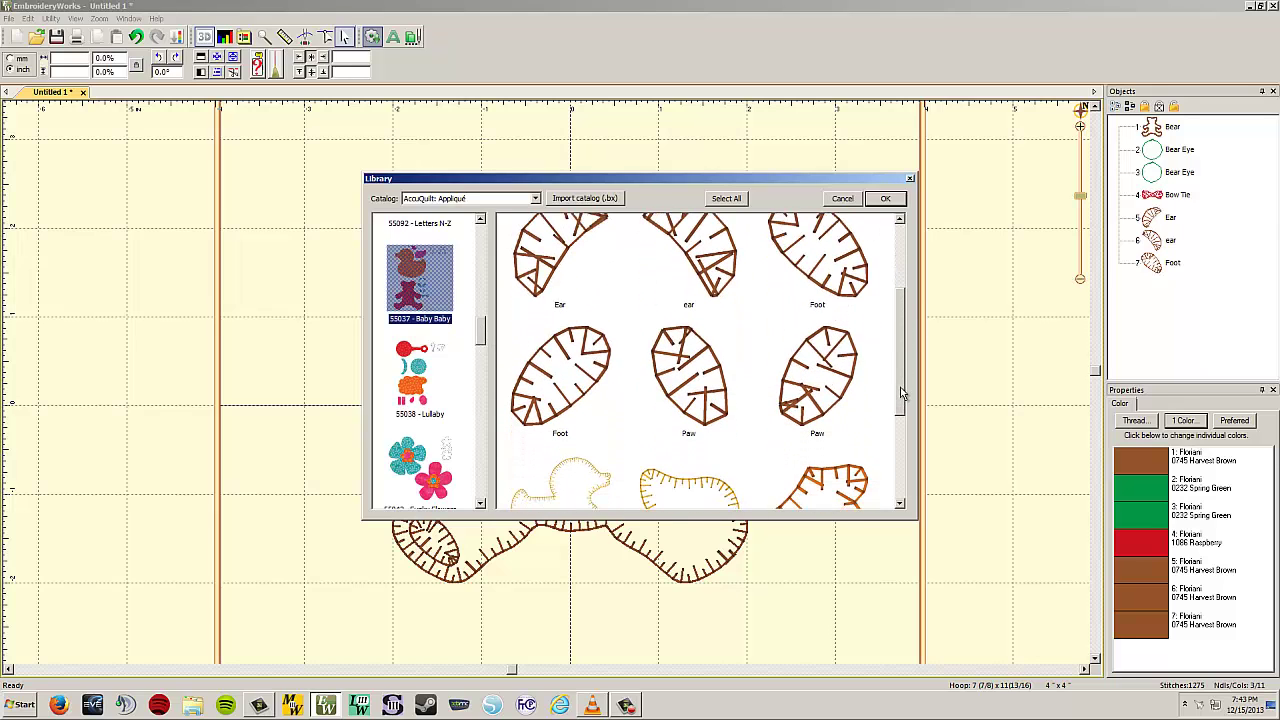
pyautogui.doubleClick(584, 365)
pyautogui.moveTo(584, 406); pyautogui.dragTo(720, 539)
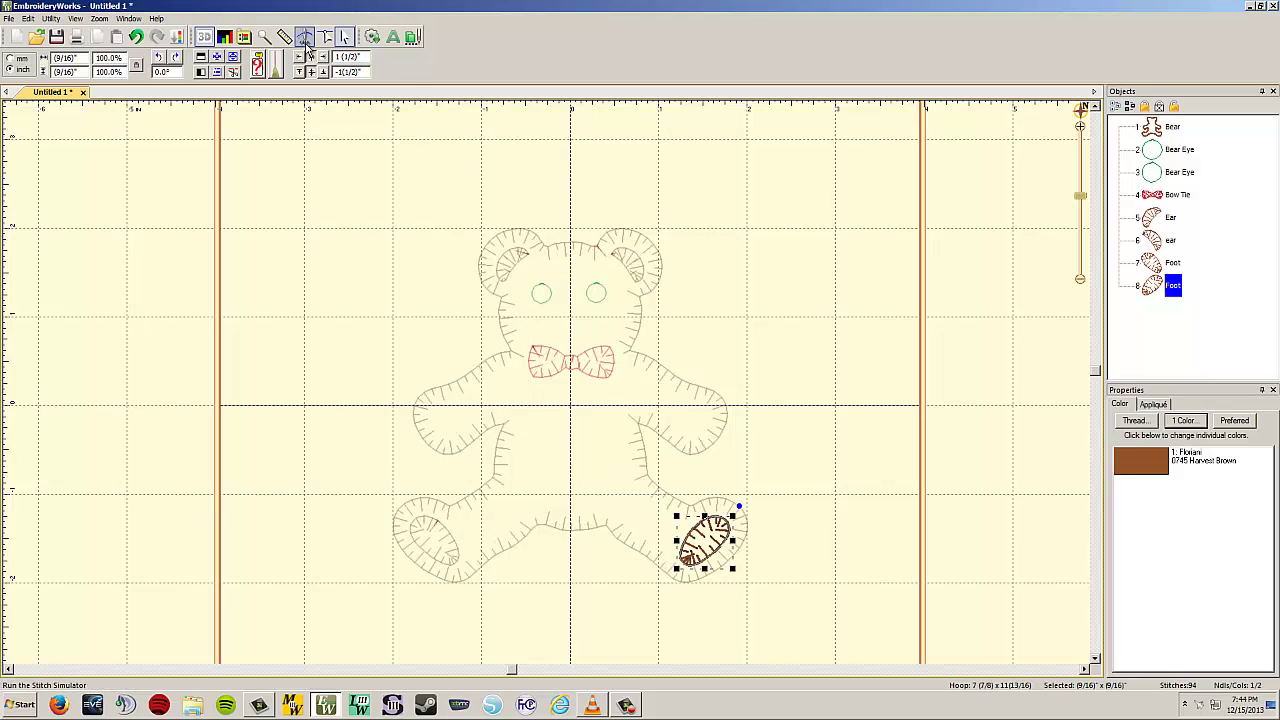
# Insert a Paw piece from Baby Baby and place it on the bear's left arm
pyautogui.click(371, 37)
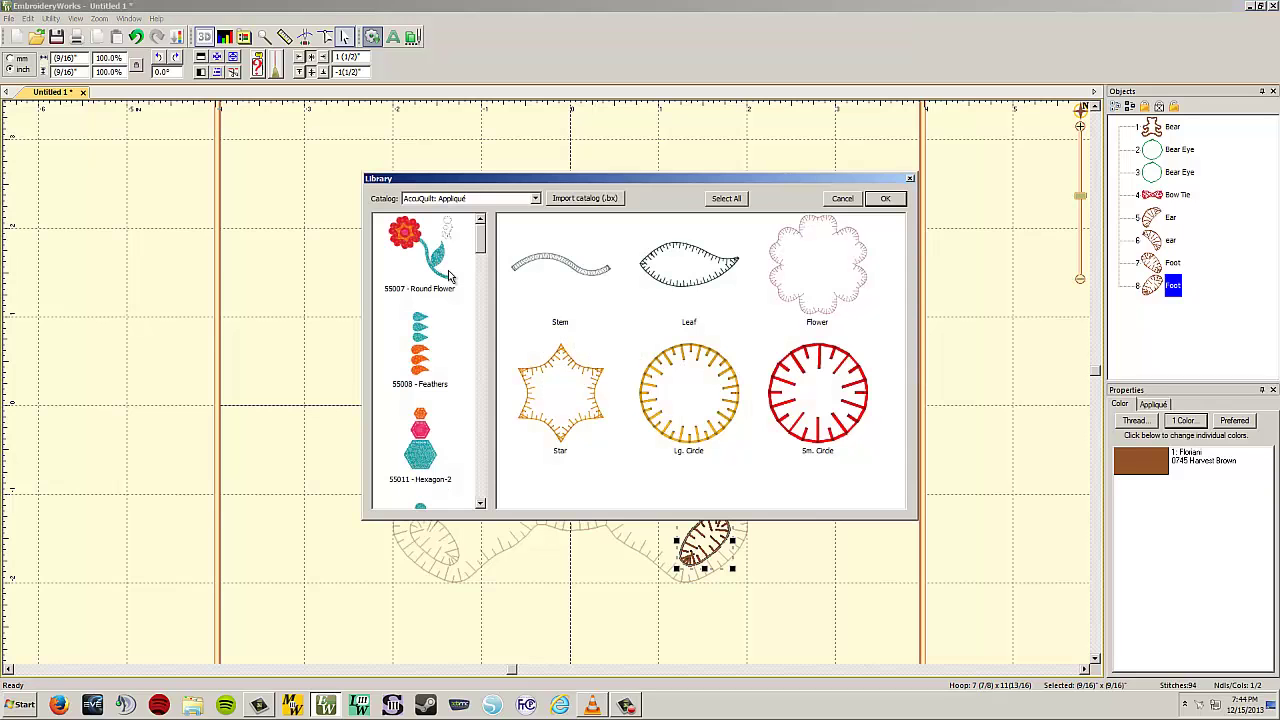
pyautogui.moveTo(479, 252); pyautogui.dragTo(481, 330)
pyautogui.click(430, 325)
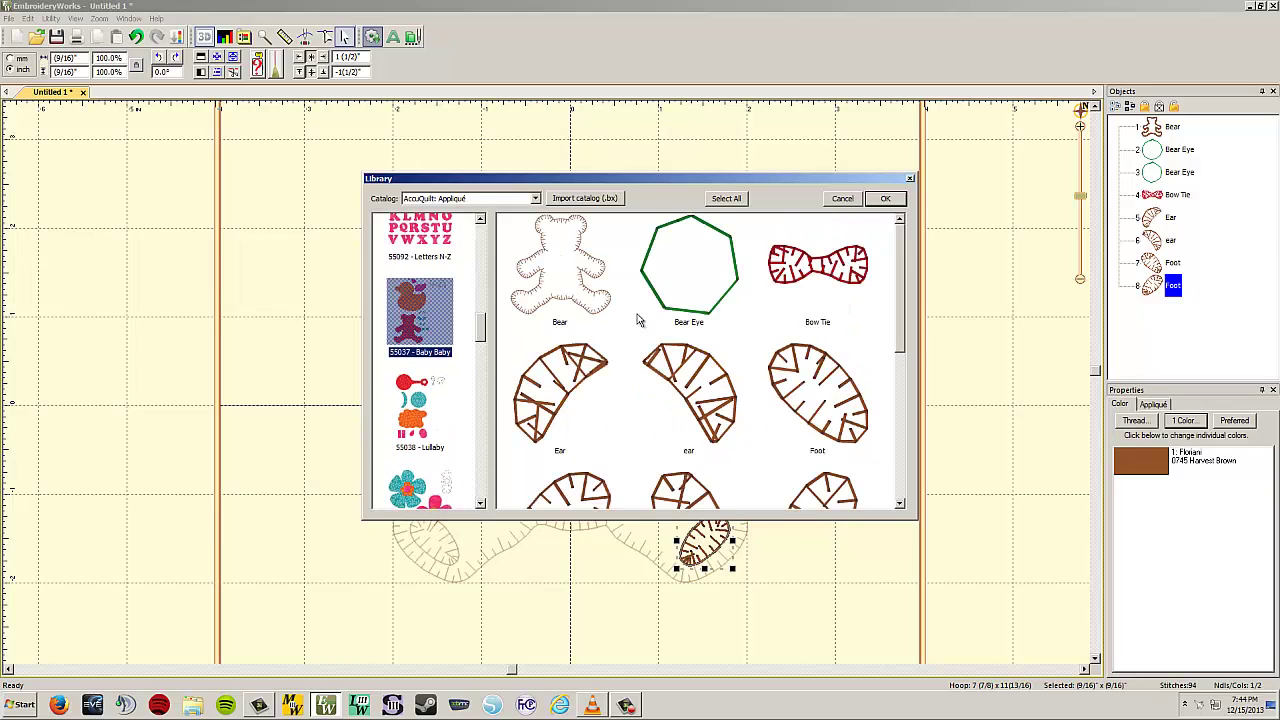
pyautogui.scroll(-3, 893, 283)
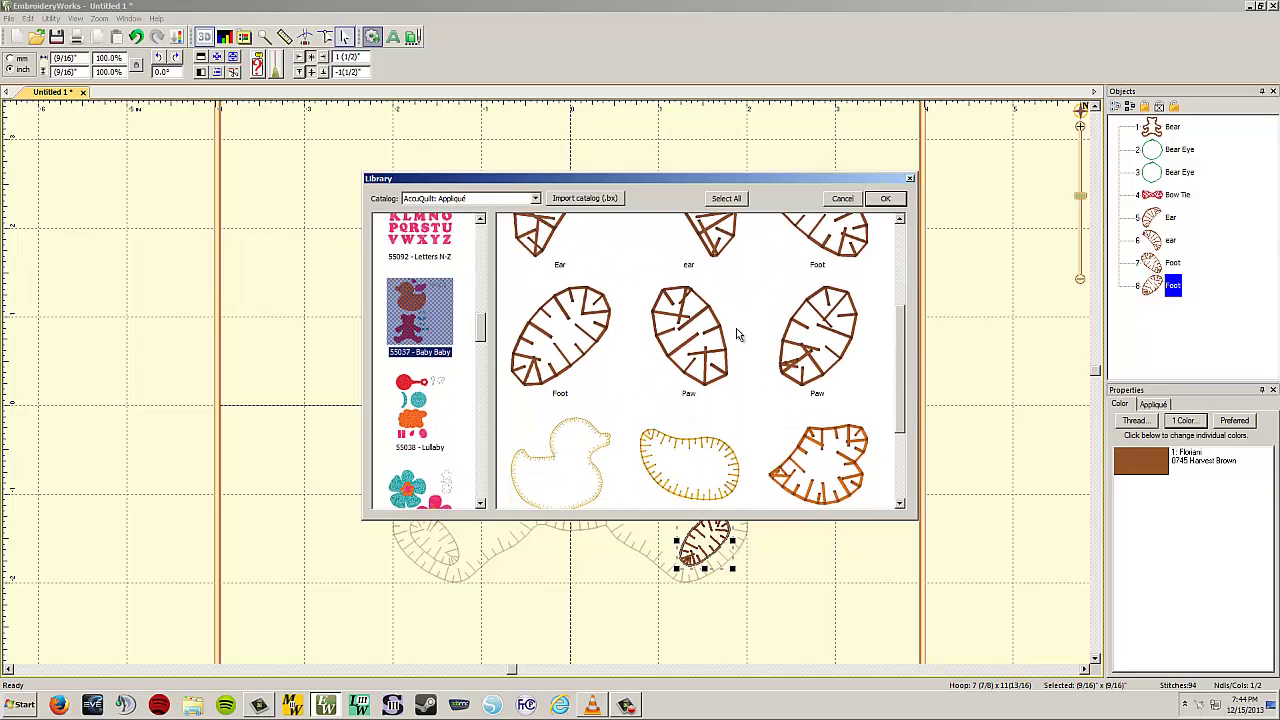
pyautogui.click(700, 325)
pyautogui.doubleClick(700, 325)
pyautogui.moveTo(572, 405); pyautogui.dragTo(444, 422)
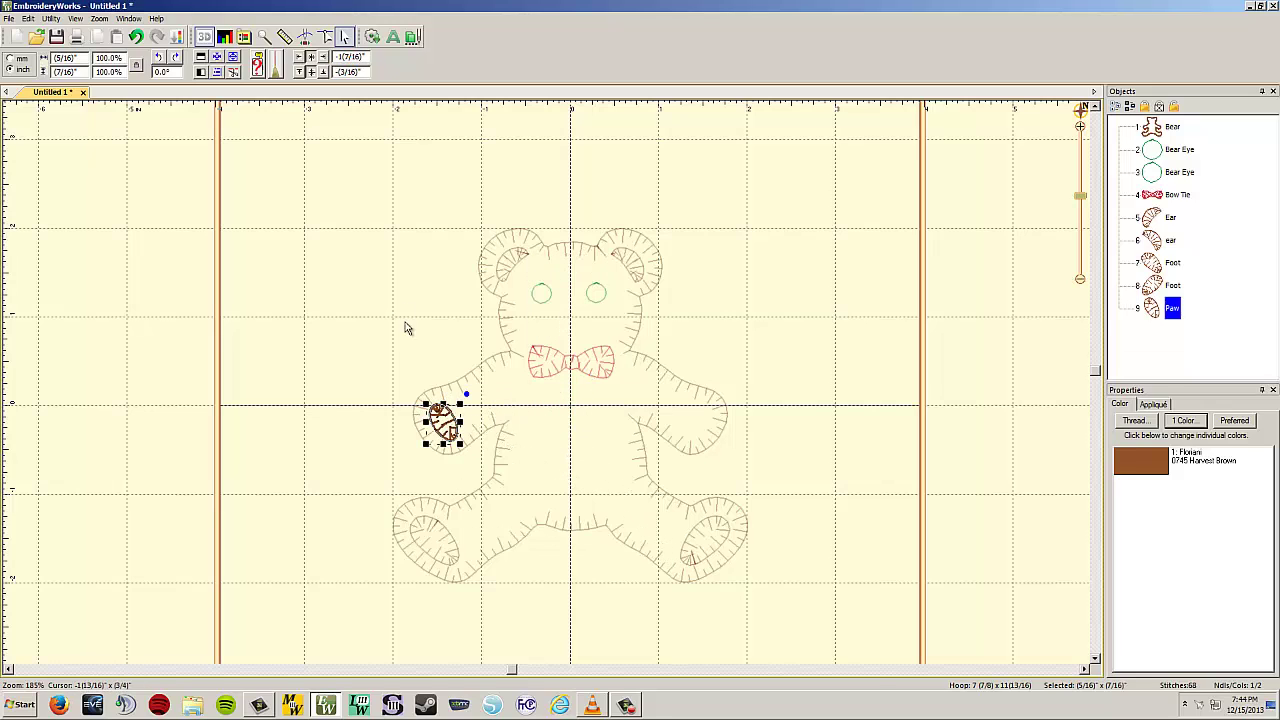
pyautogui.click(395, 180)
# Add a second Paw piece from Baby Baby onto the bear's right arm
pyautogui.click(372, 36)
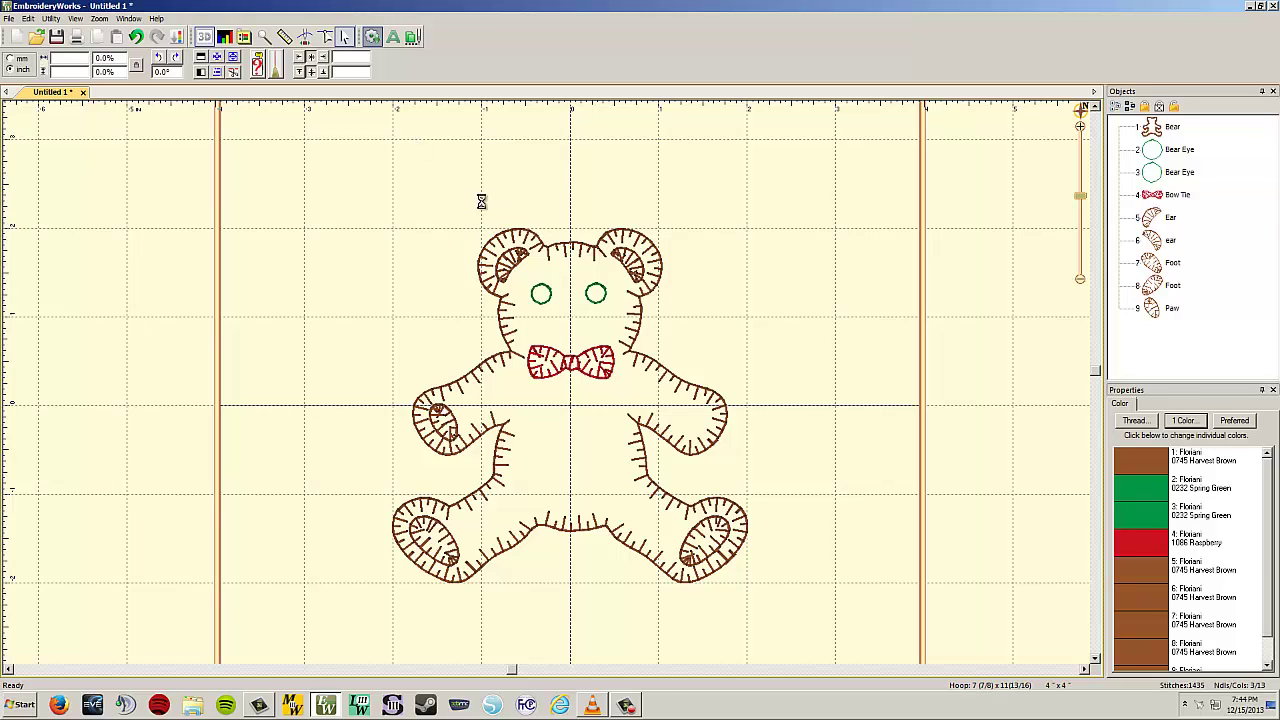
pyautogui.moveTo(486, 245); pyautogui.dragTo(480, 330)
pyautogui.click(435, 328)
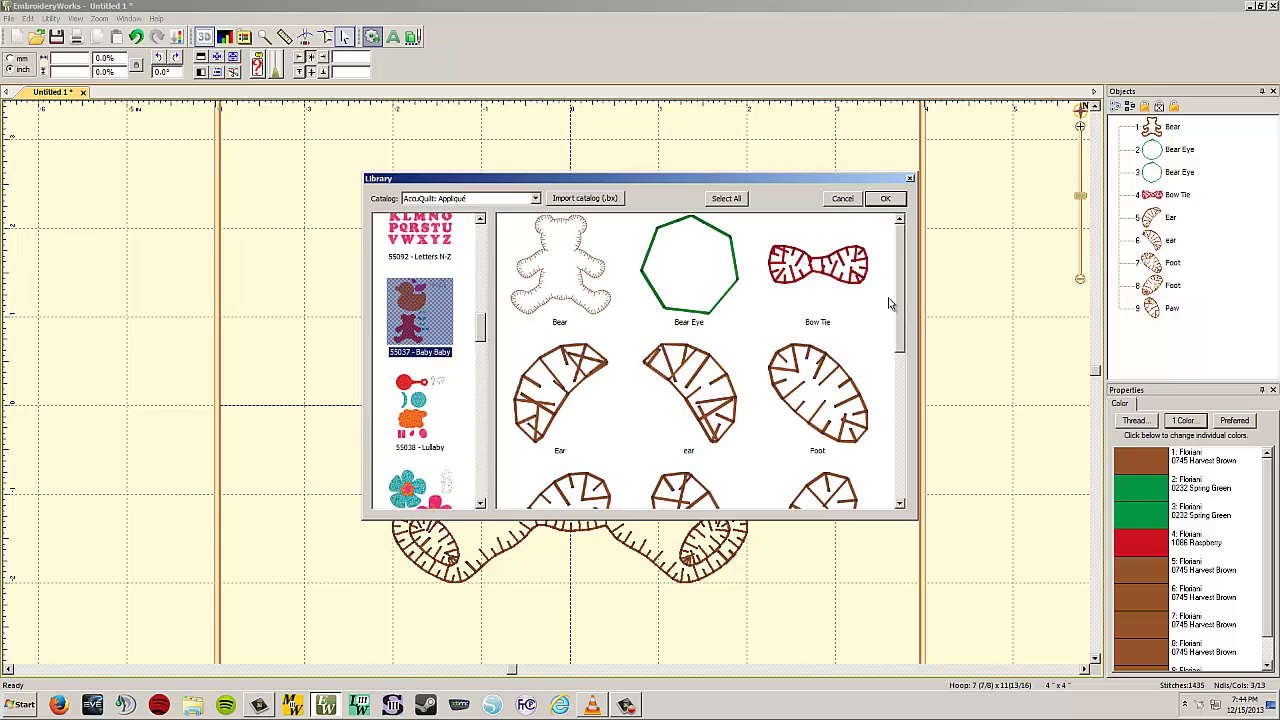
pyautogui.moveTo(899, 305); pyautogui.dragTo(901, 407)
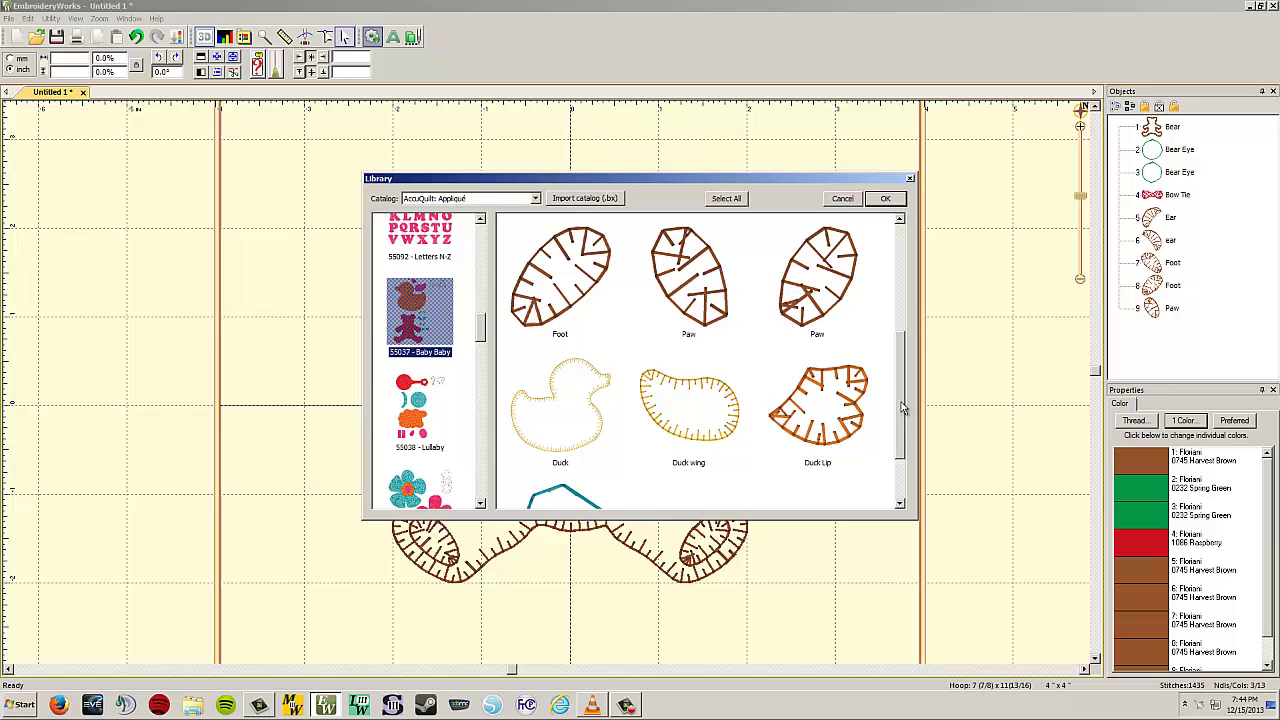
pyautogui.click(818, 282)
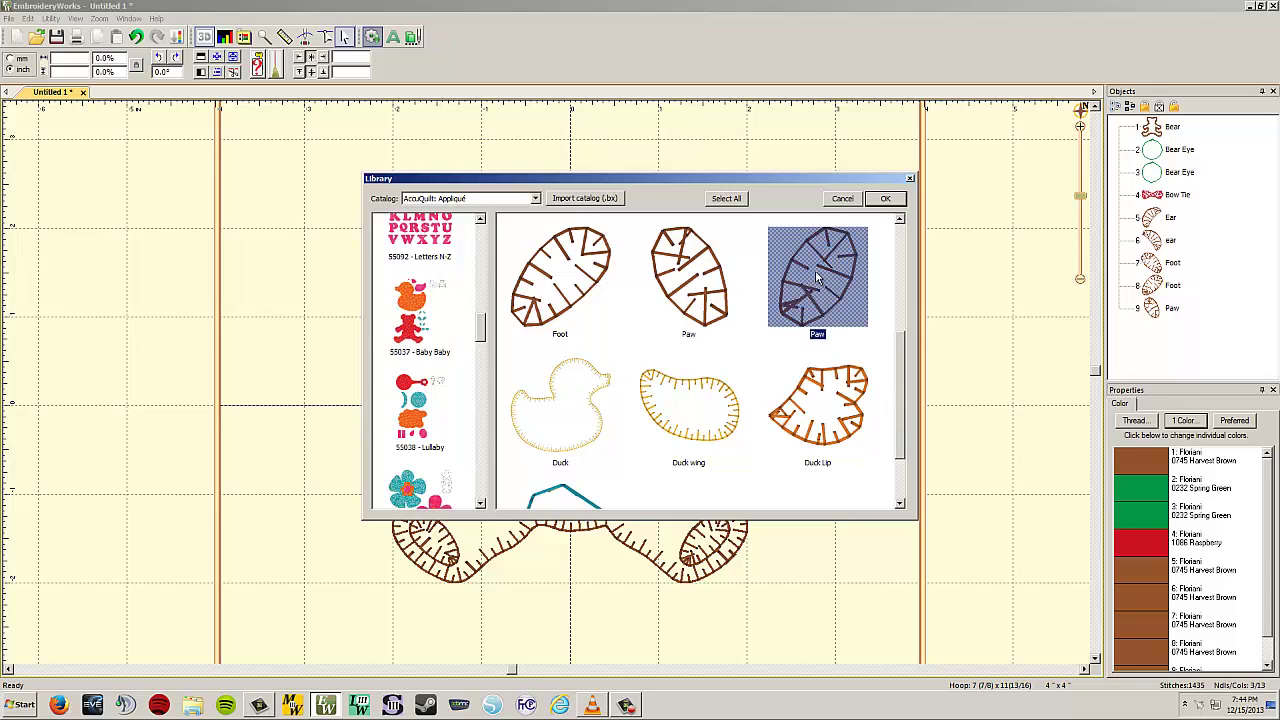
pyautogui.click(885, 198)
pyautogui.moveTo(574, 405); pyautogui.dragTo(706, 421)
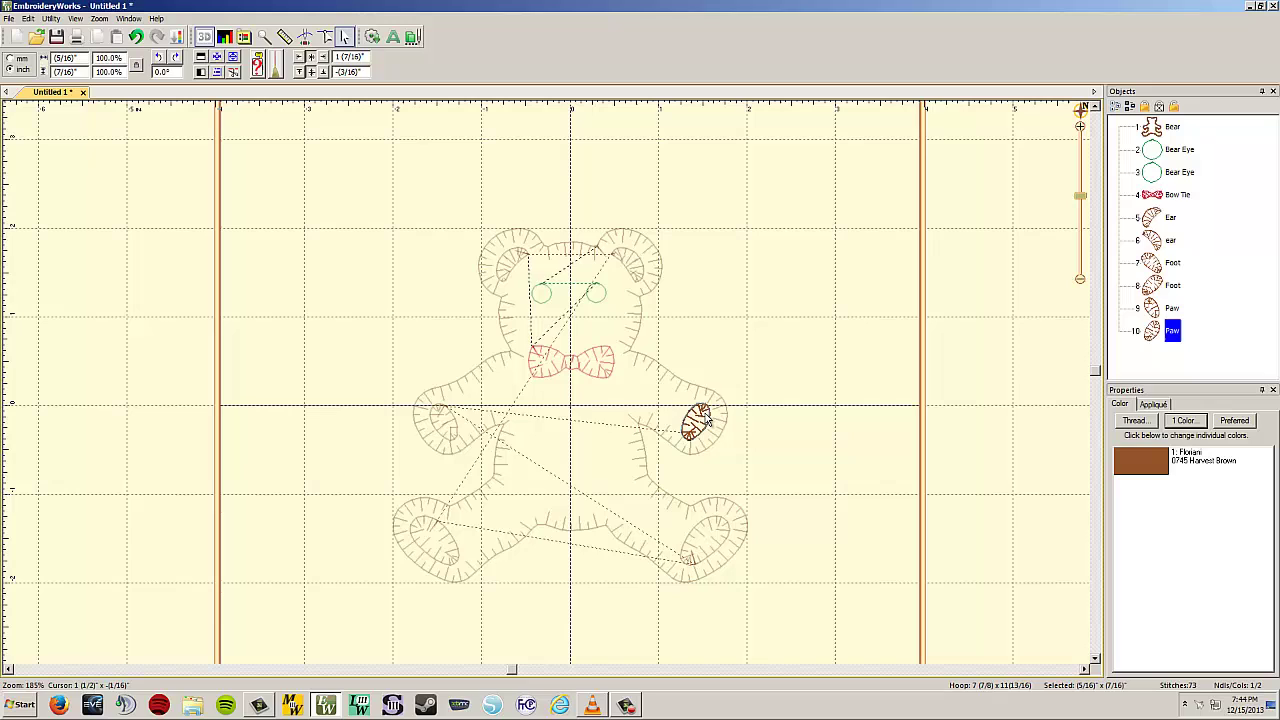
pyautogui.click(745, 334)
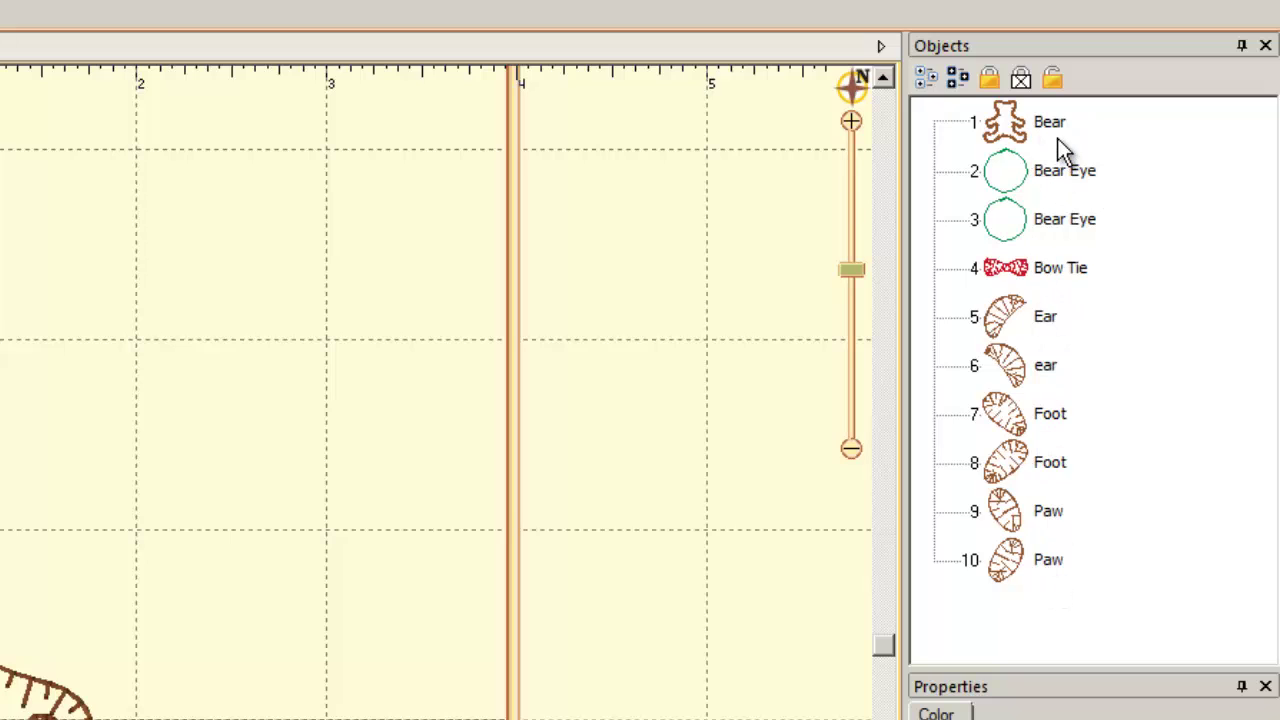
# In the Objects panel, select the Bow Tie row and Shift-extend through the last Paw
pyautogui.click(1055, 281)
pyautogui.click(1049, 235)
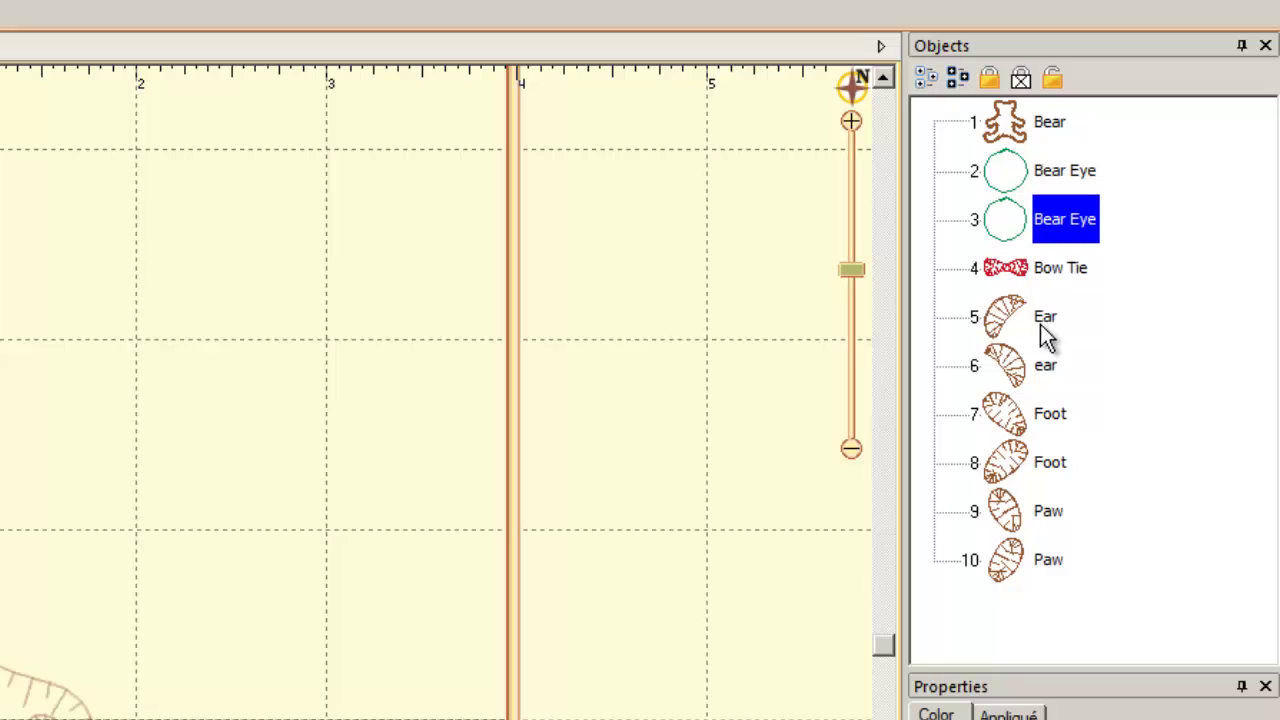
pyautogui.click(1043, 365)
pyautogui.click(1045, 316)
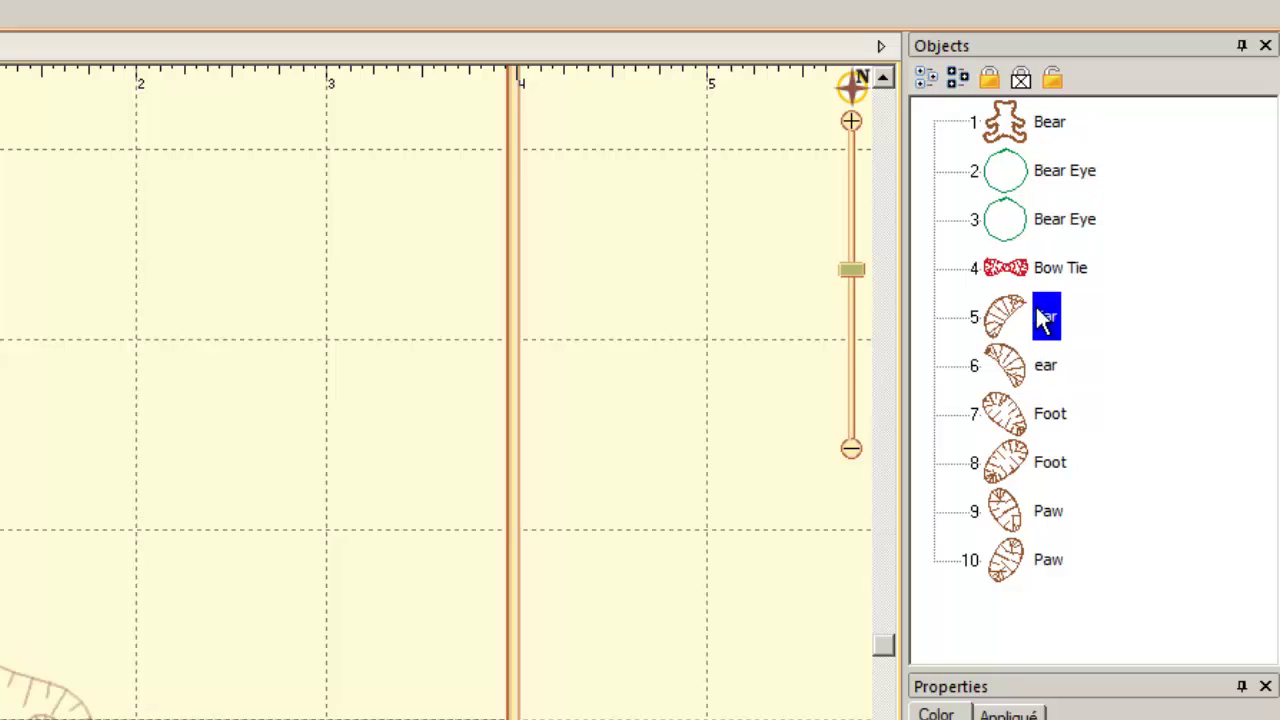
pyautogui.click(1036, 483)
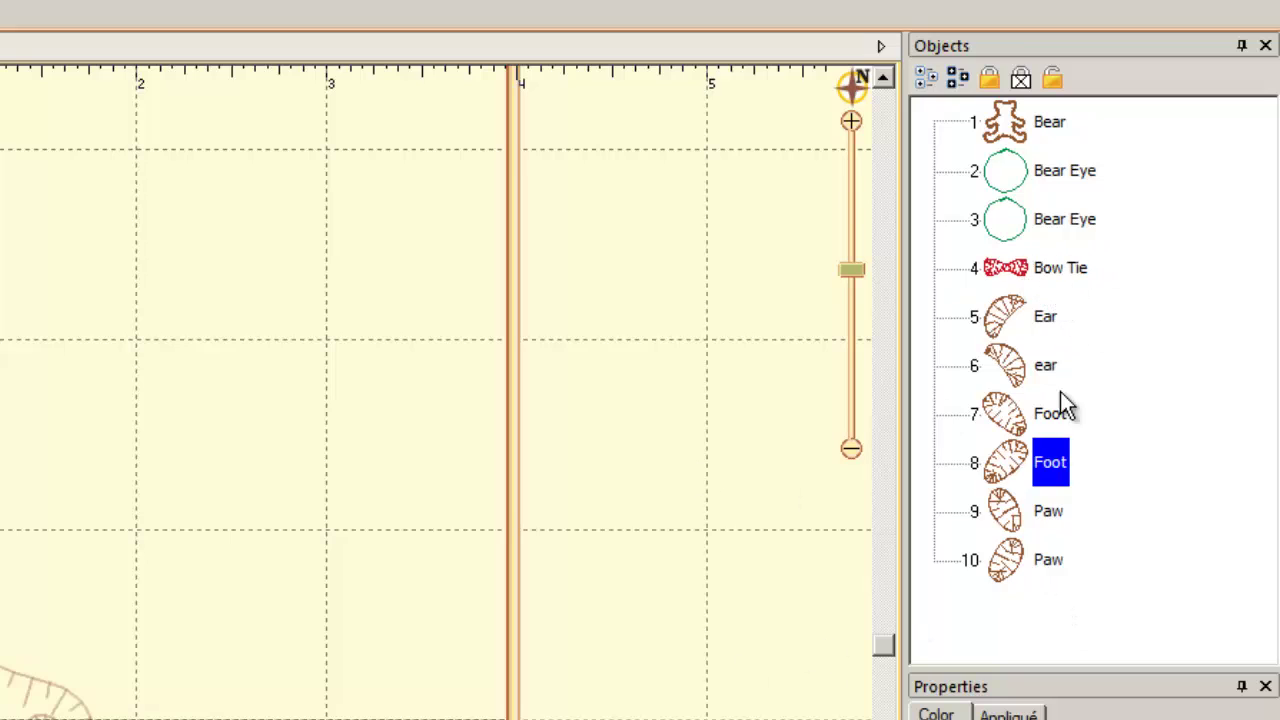
pyautogui.click(1066, 278)
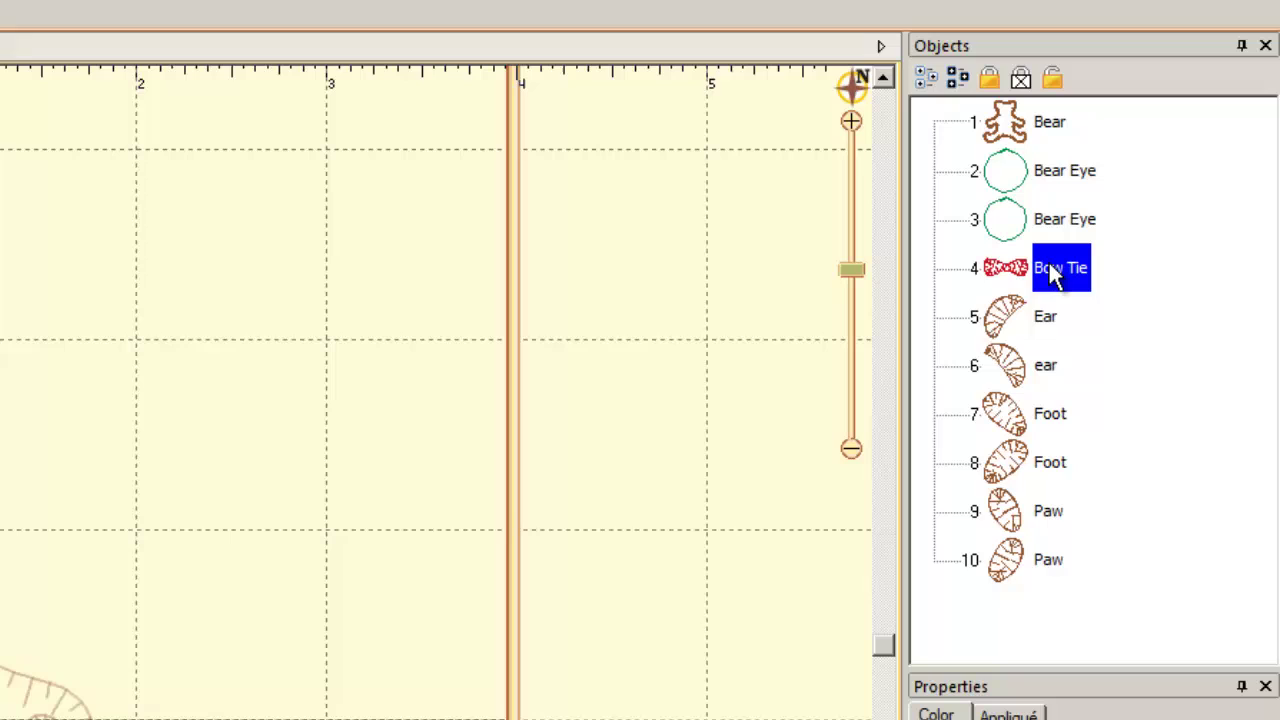
pyautogui.keyDown('shift'); pyautogui.click(1052, 565); pyautogui.keyUp('shift')
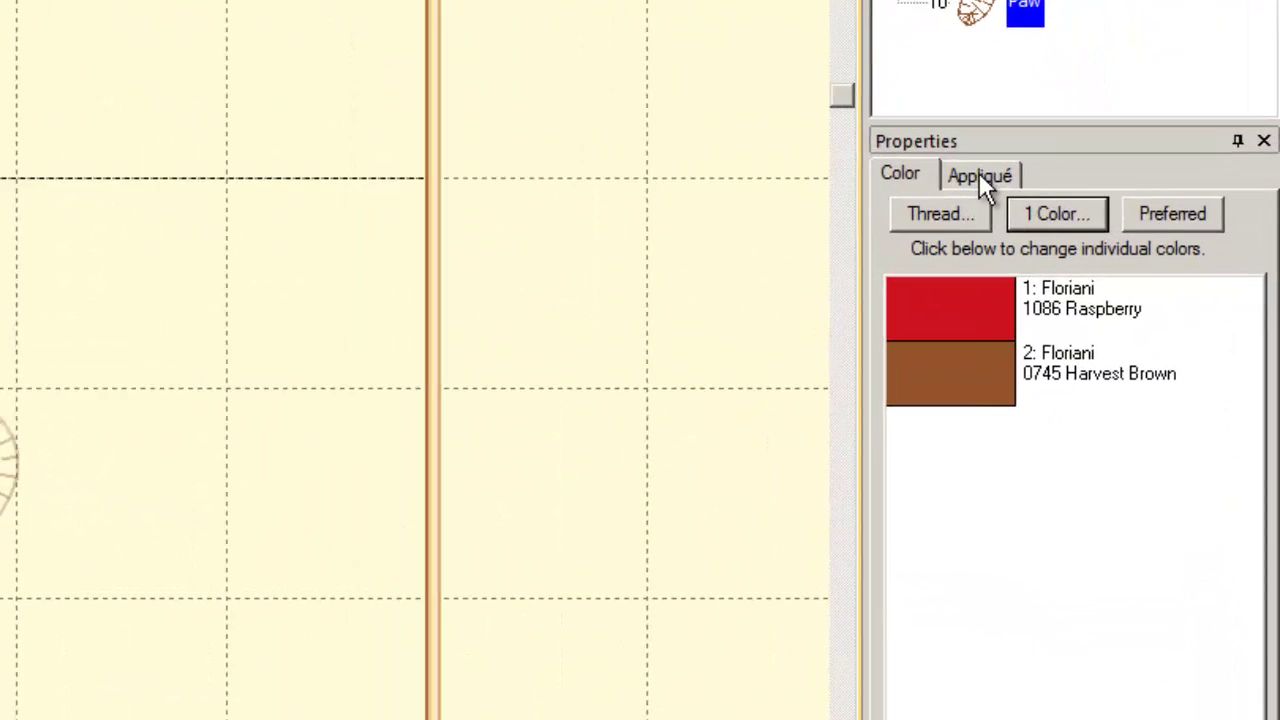
# Set the selected pieces' applique border to E-Stitch with a 2.5 mm stitch width
pyautogui.click(980, 176)
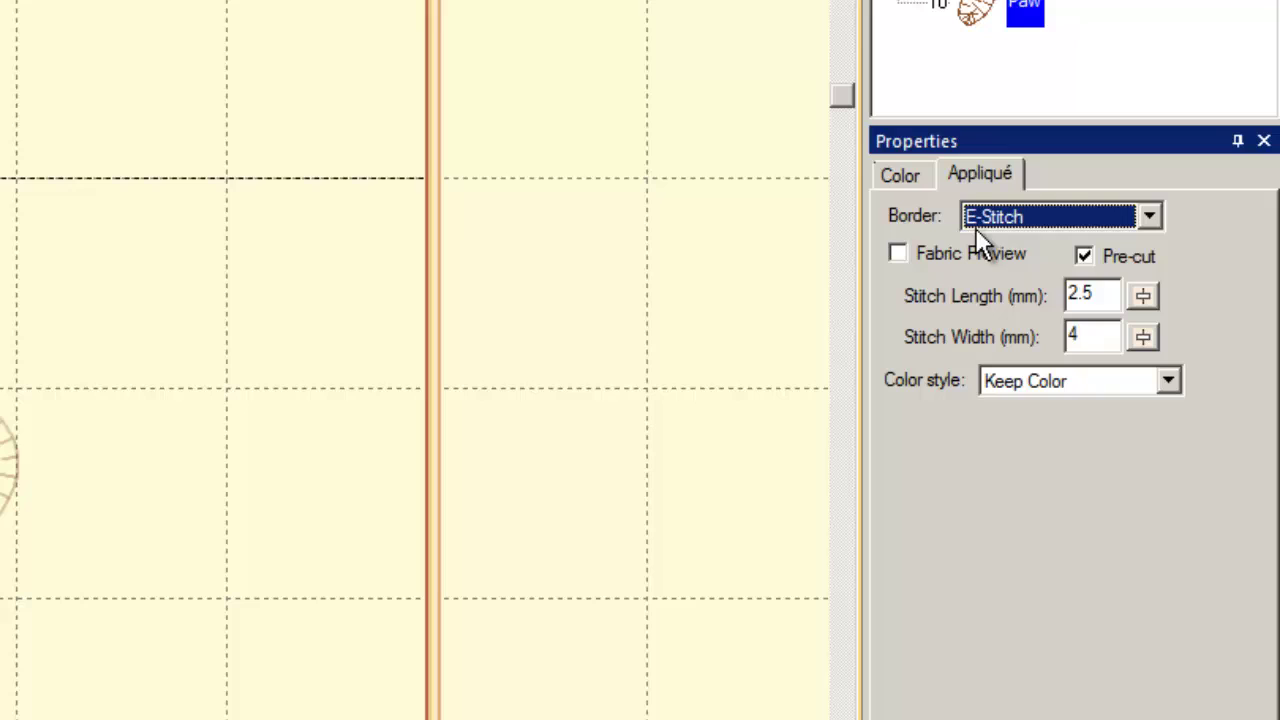
pyautogui.click(1150, 218)
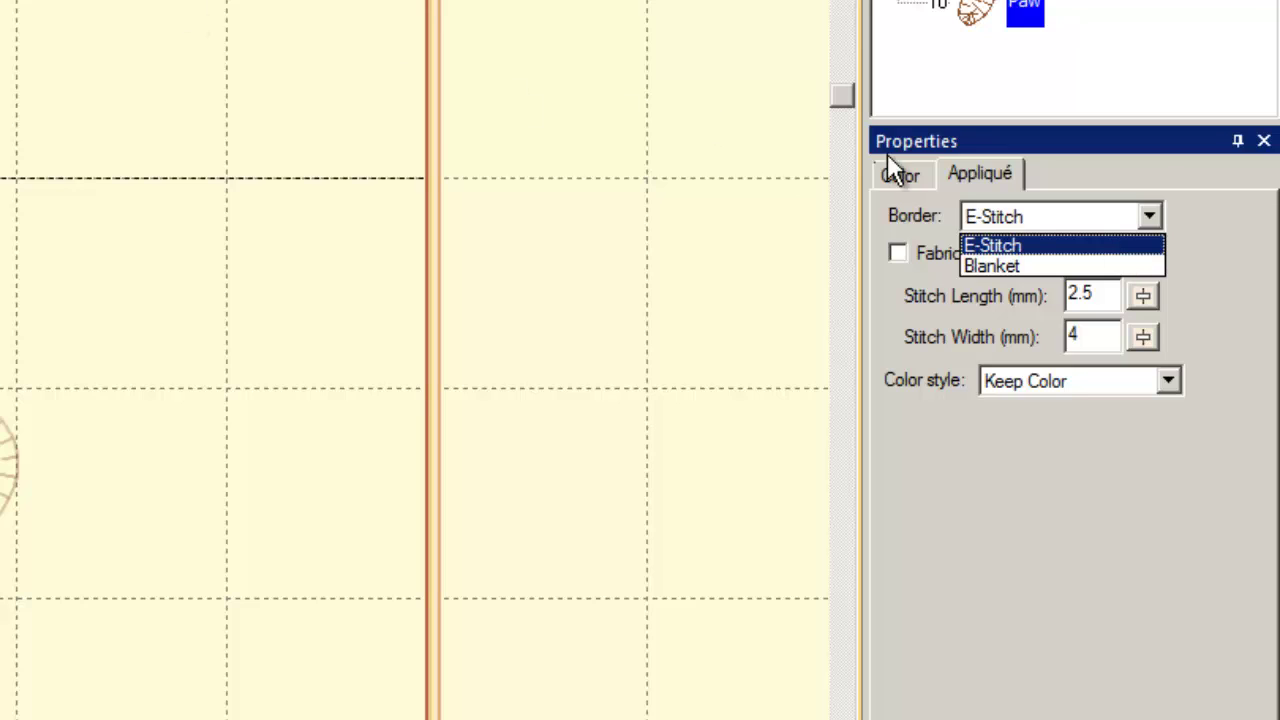
pyautogui.click(1010, 268)
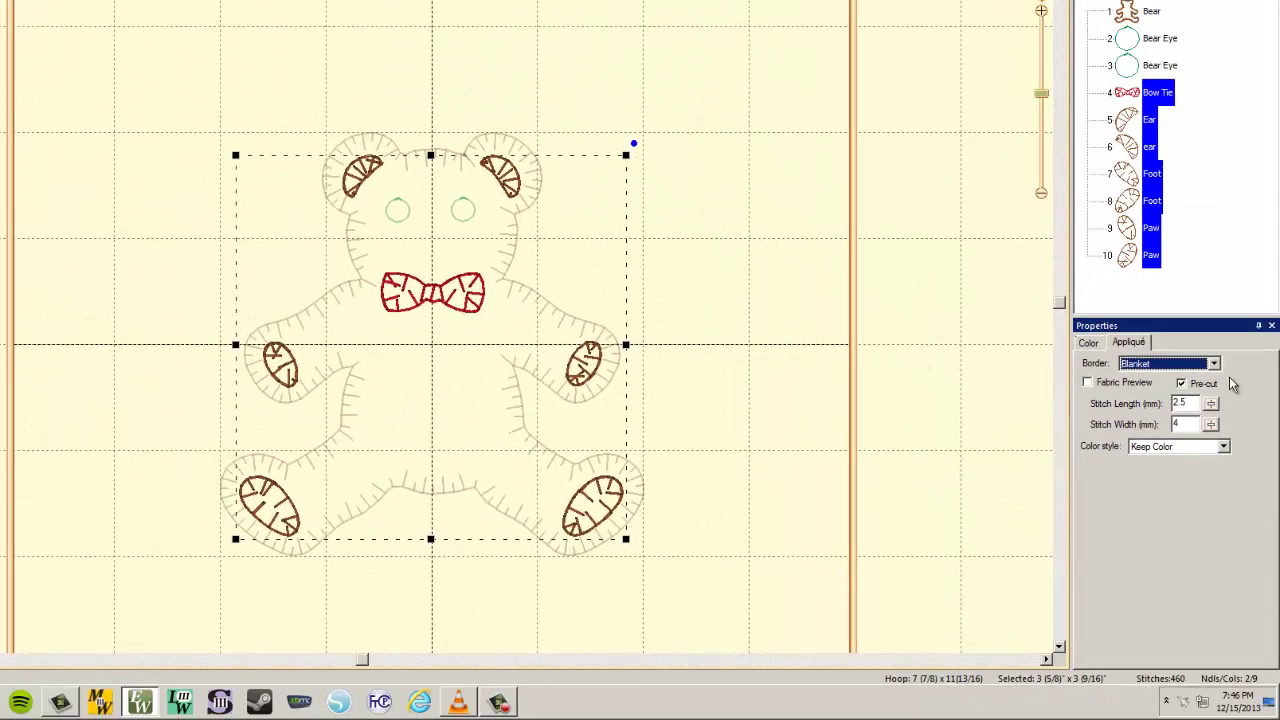
pyautogui.click(1213, 363)
pyautogui.click(1138, 391)
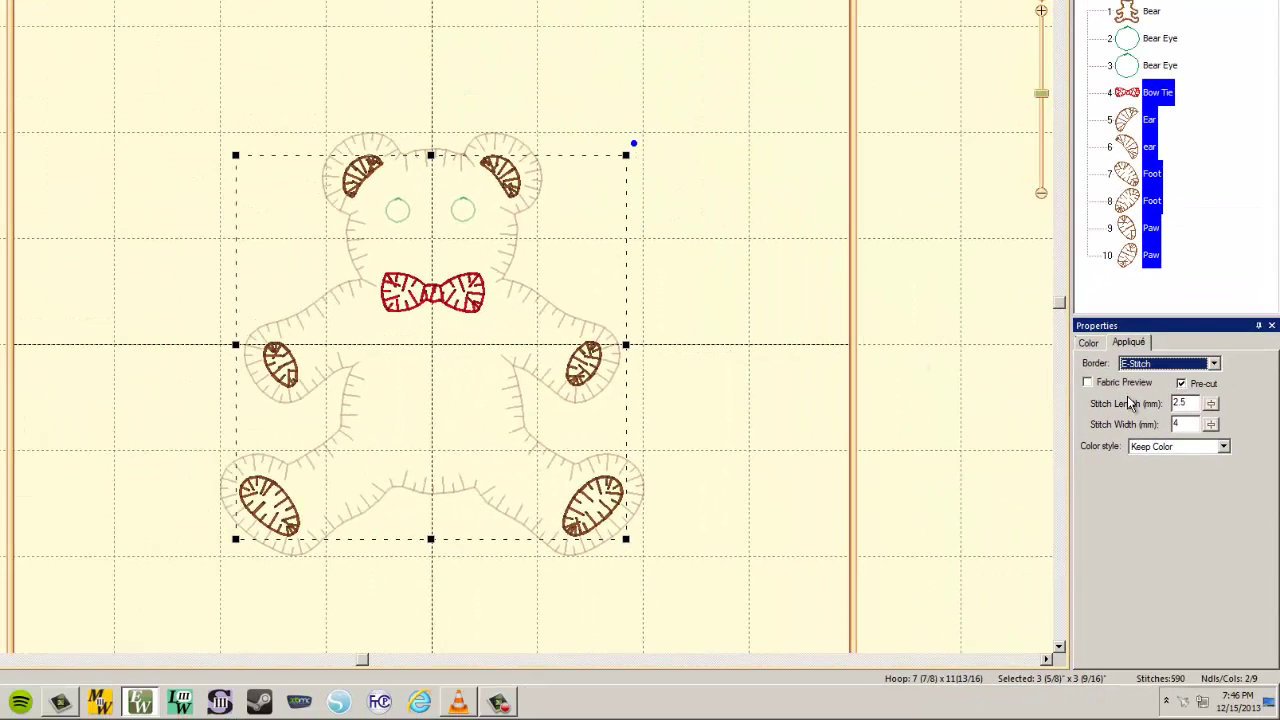
pyautogui.doubleClick(1189, 424)
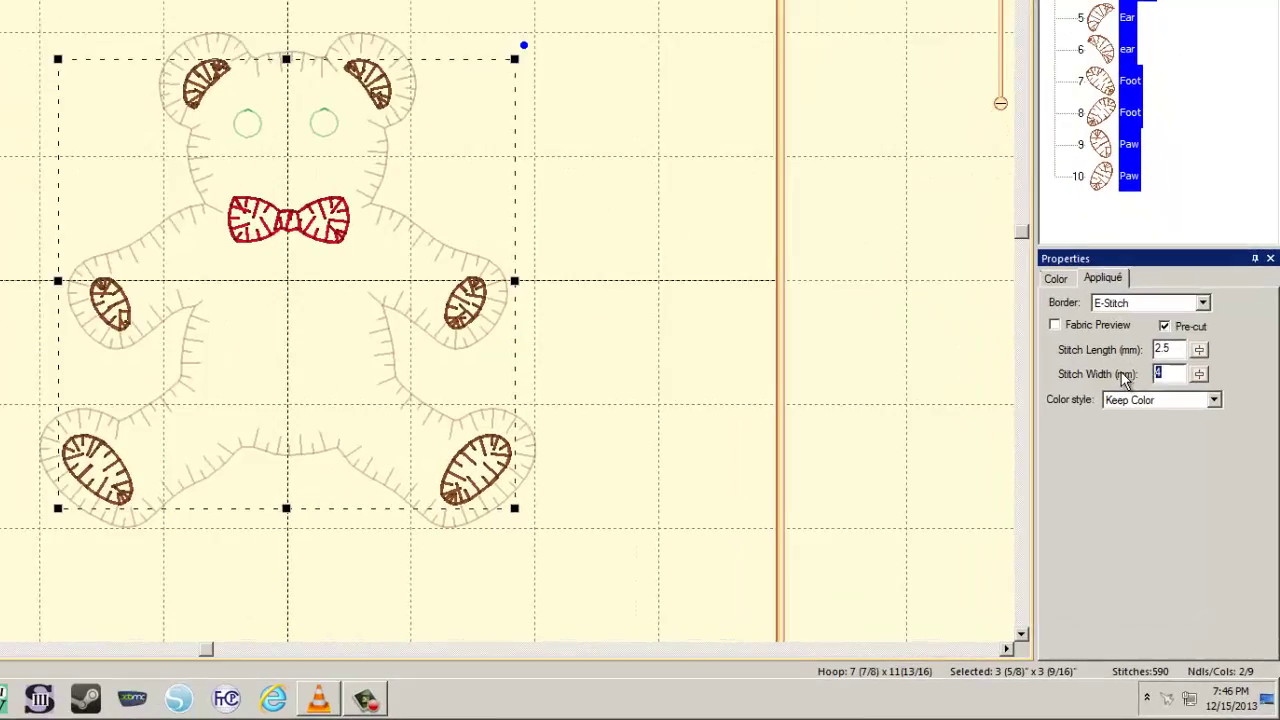
pyautogui.write('2')
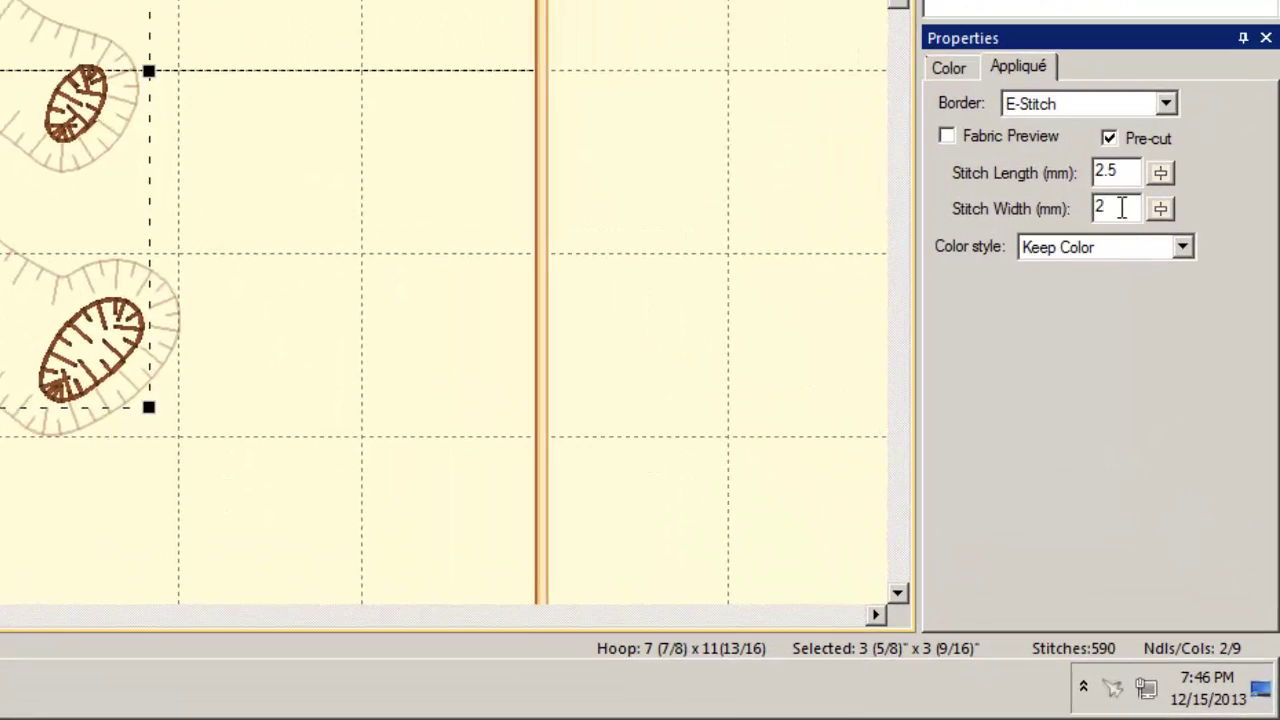
pyautogui.press('Tab')
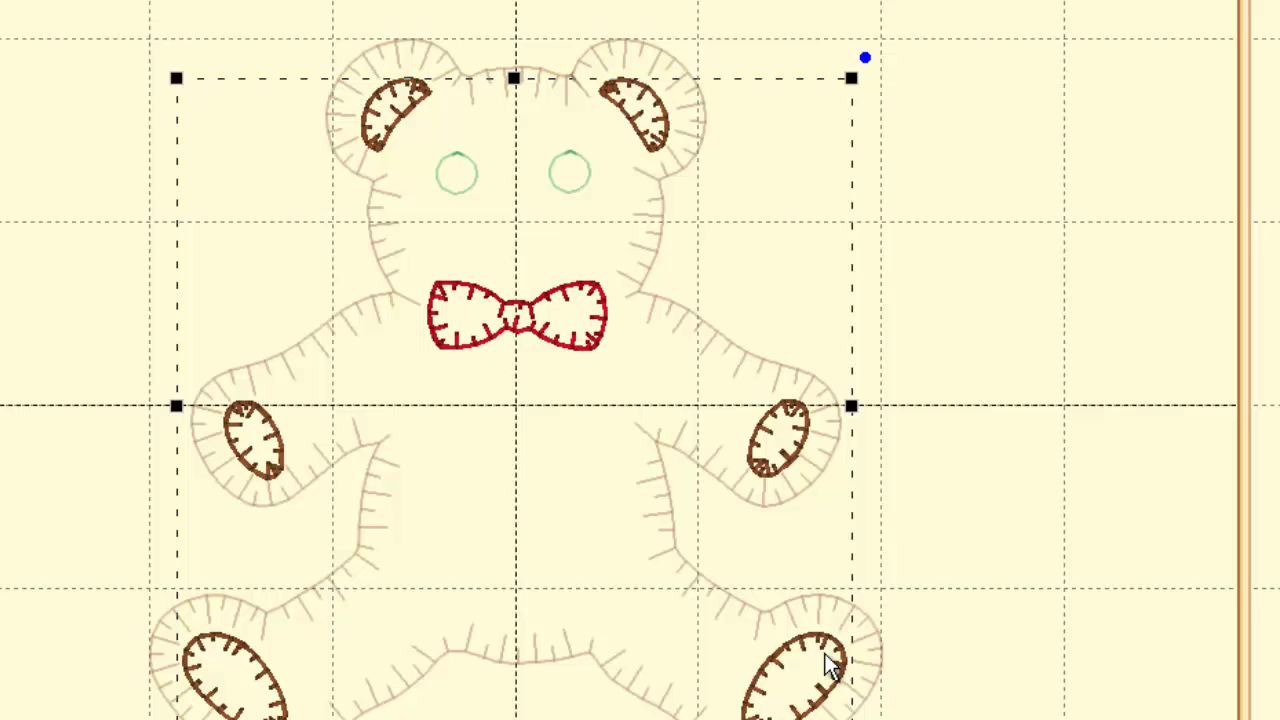
pyautogui.press('BackSpace')
pyautogui.write('2.5')
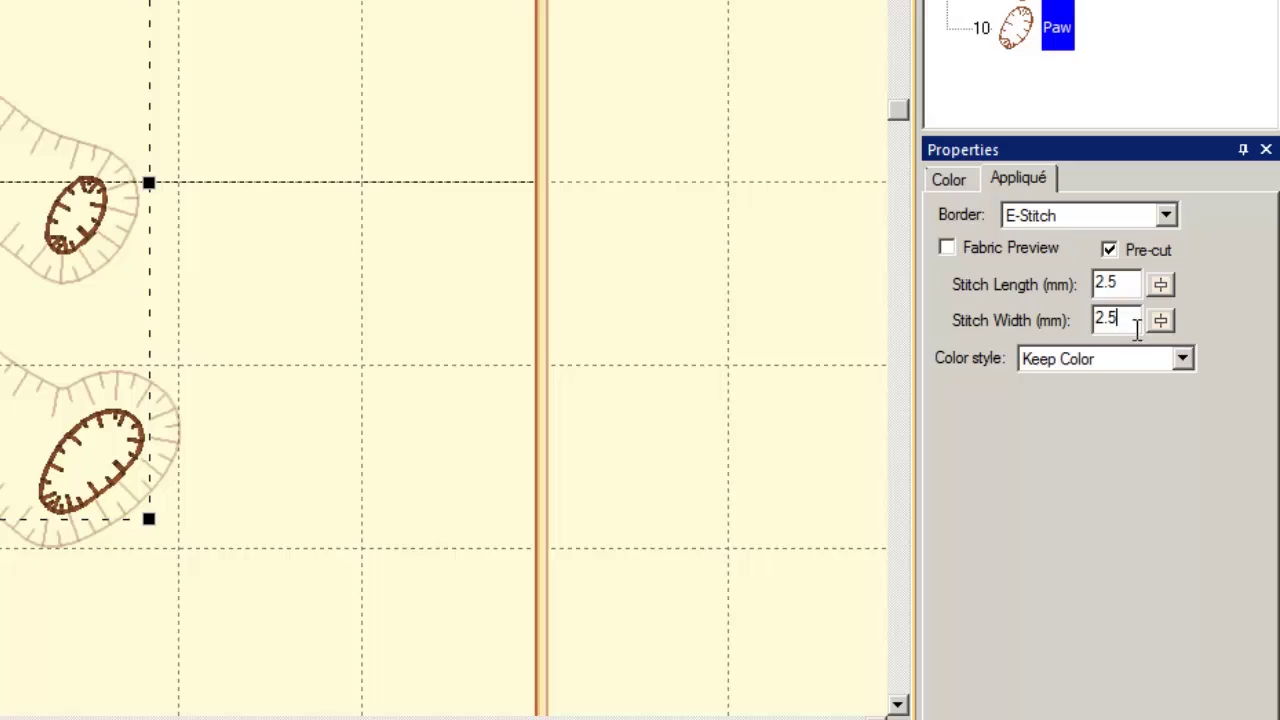
pyautogui.press('Tab')
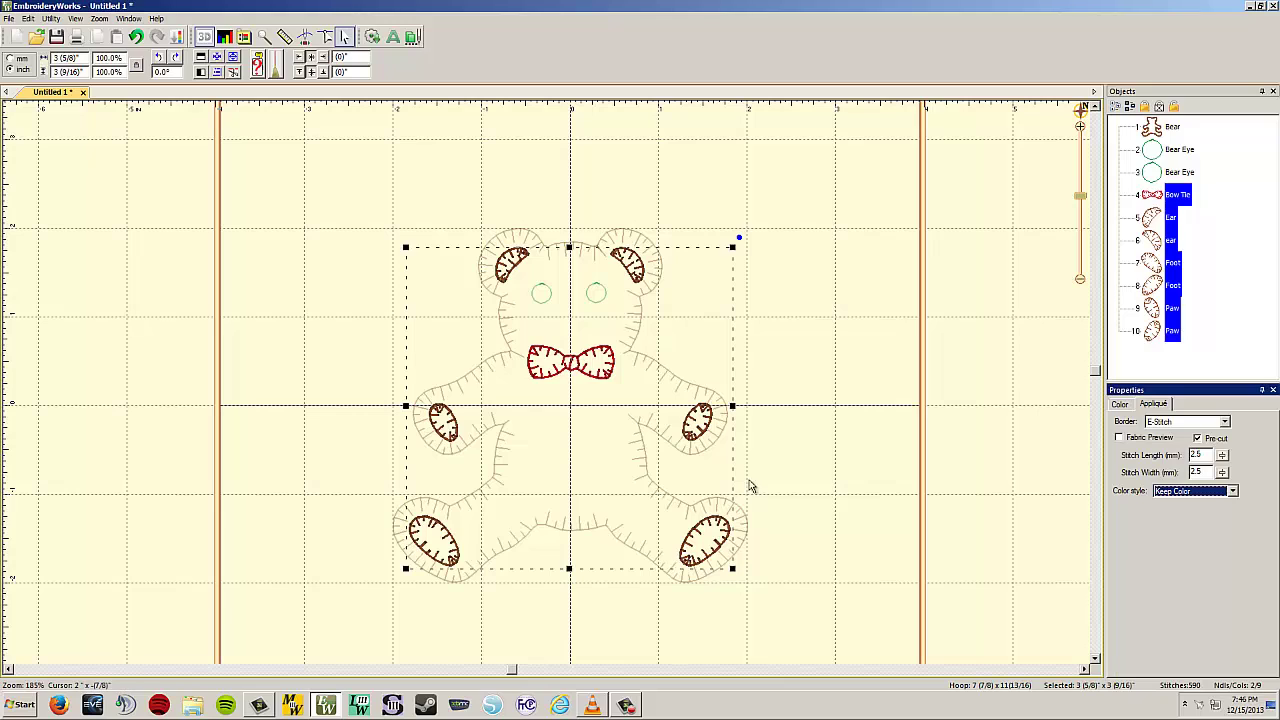
# Select every piece of the teddy bear and tick Fabric Preview in its Appliqué settings
pyautogui.click(844, 363)
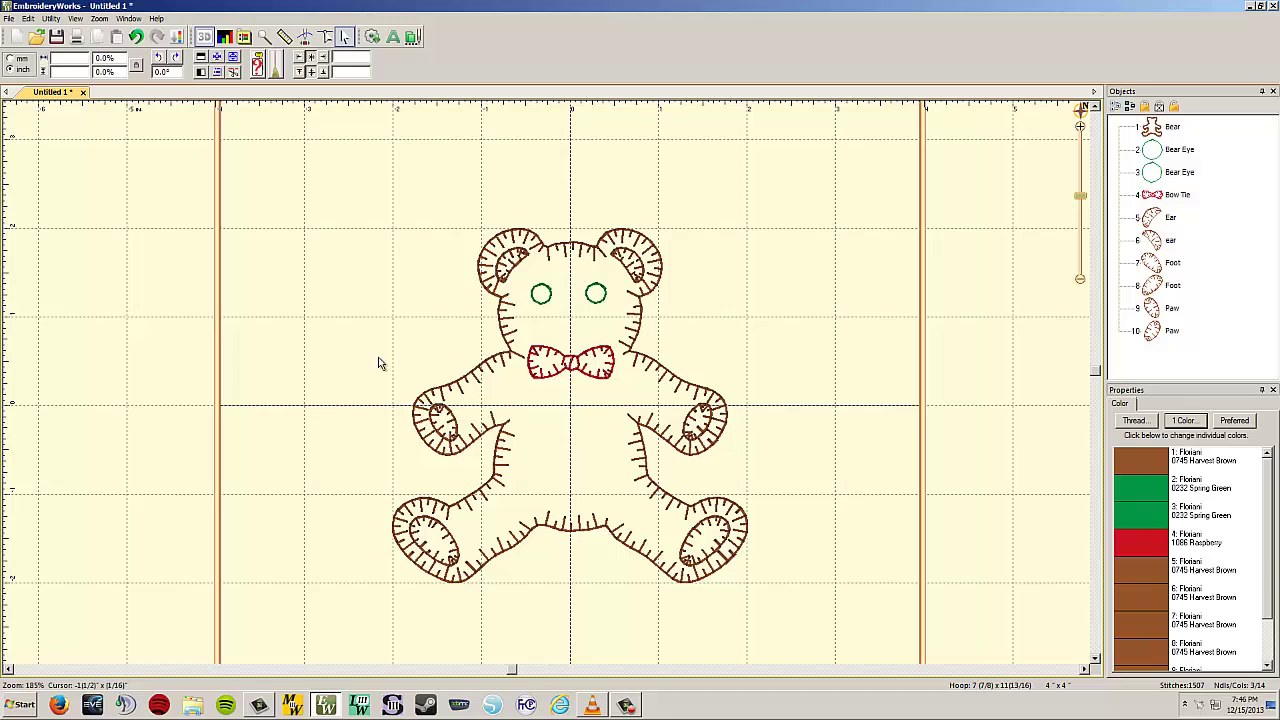
pyautogui.moveTo(284, 130); pyautogui.dragTo(880, 635)
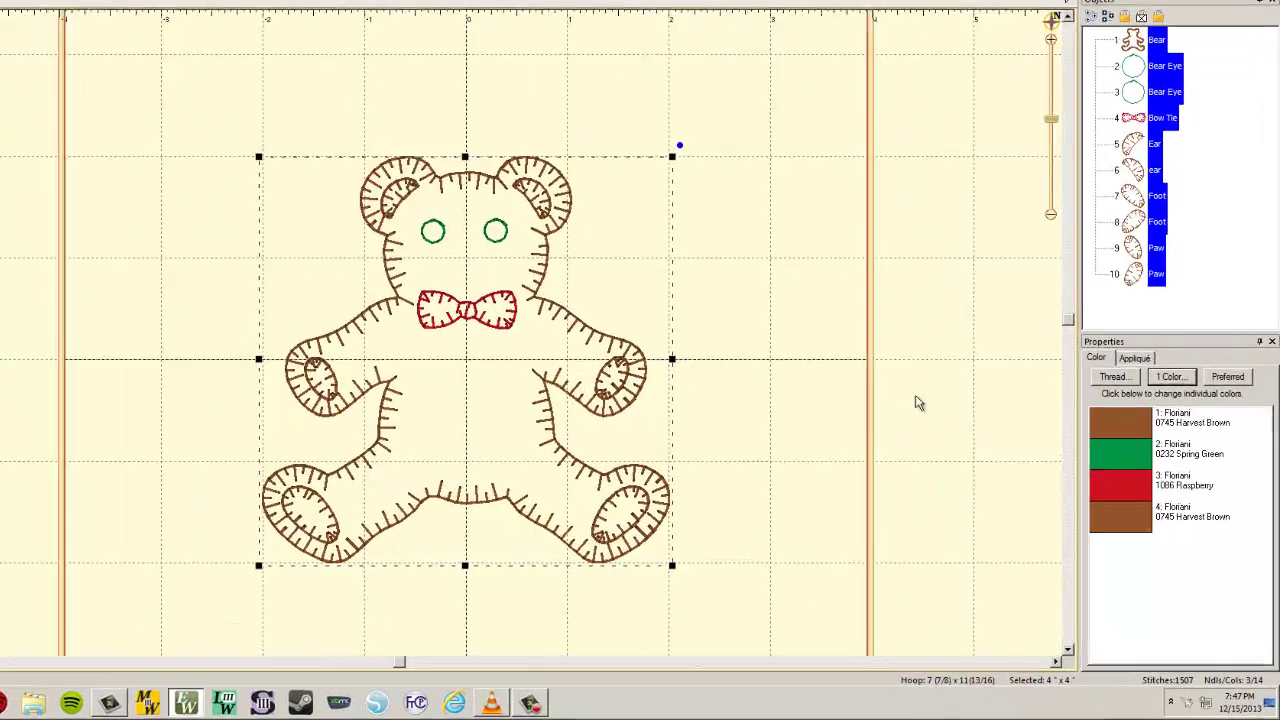
pyautogui.click(1137, 358)
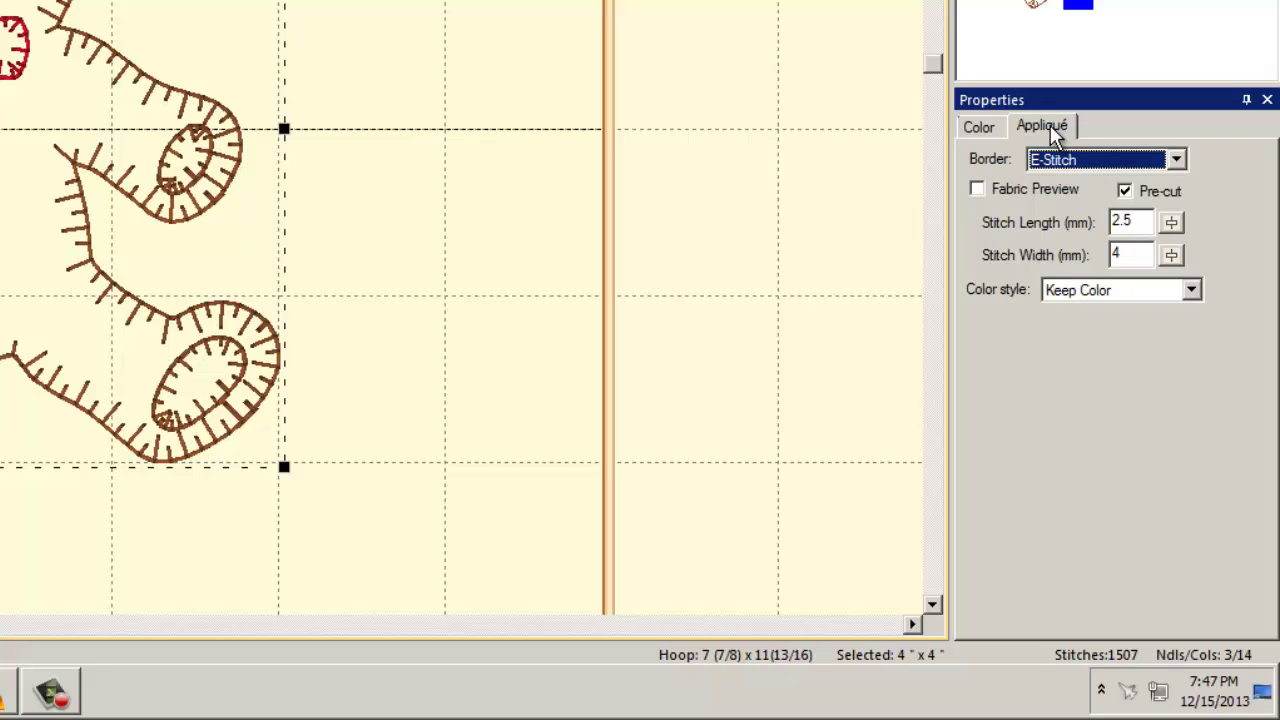
pyautogui.click(977, 189)
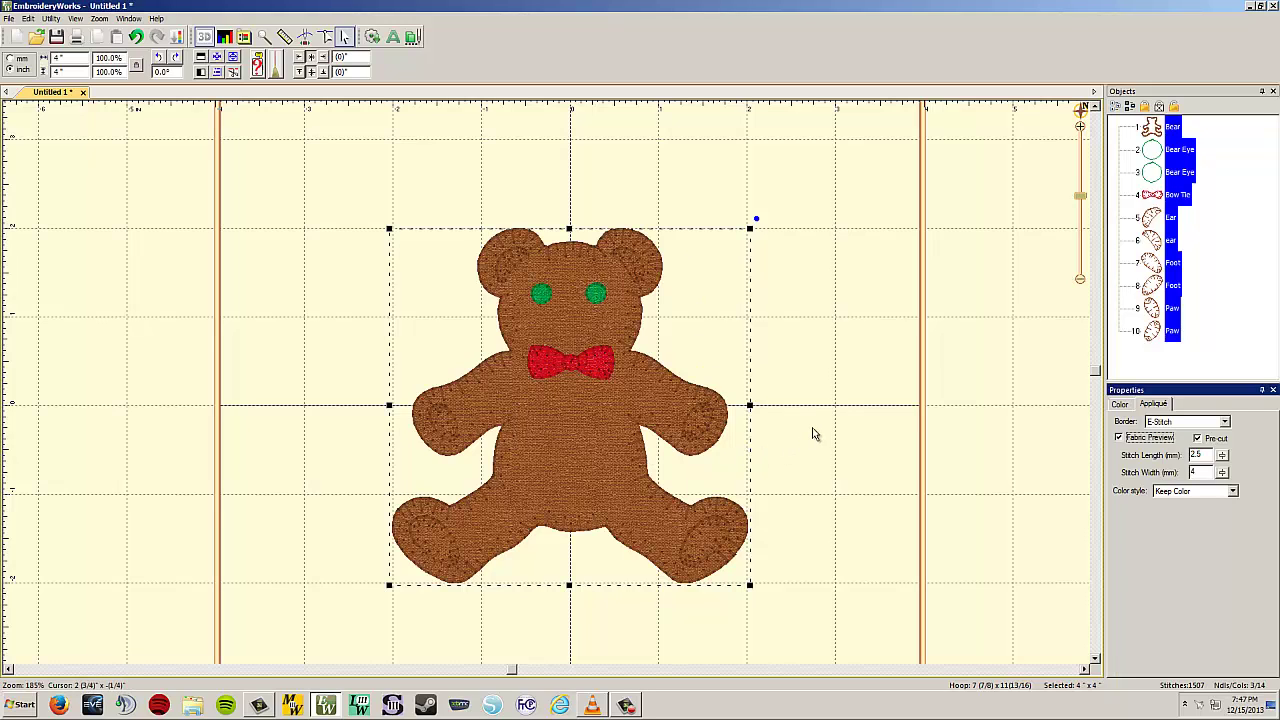
# Turn off Fabric Preview and recolour the ears, feet and paws to 0713 Antique Bronze
pyautogui.click(1120, 439)
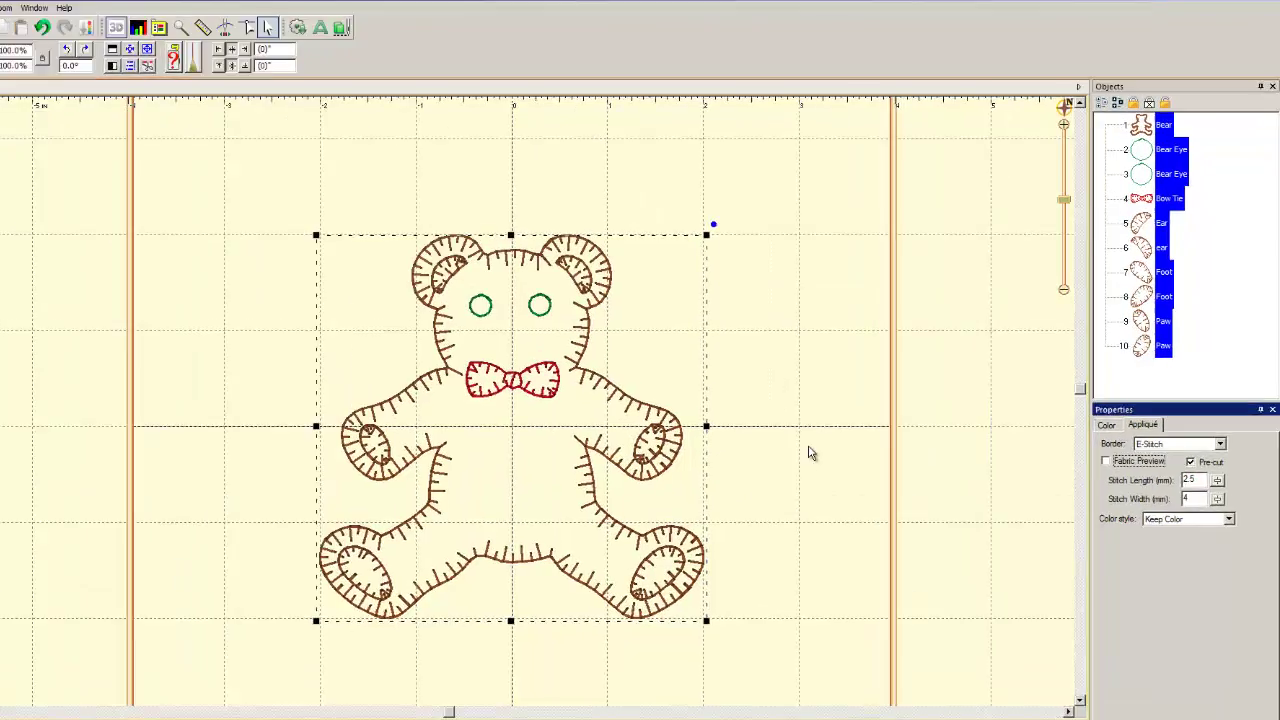
pyautogui.click(810, 453)
pyautogui.click(1154, 214)
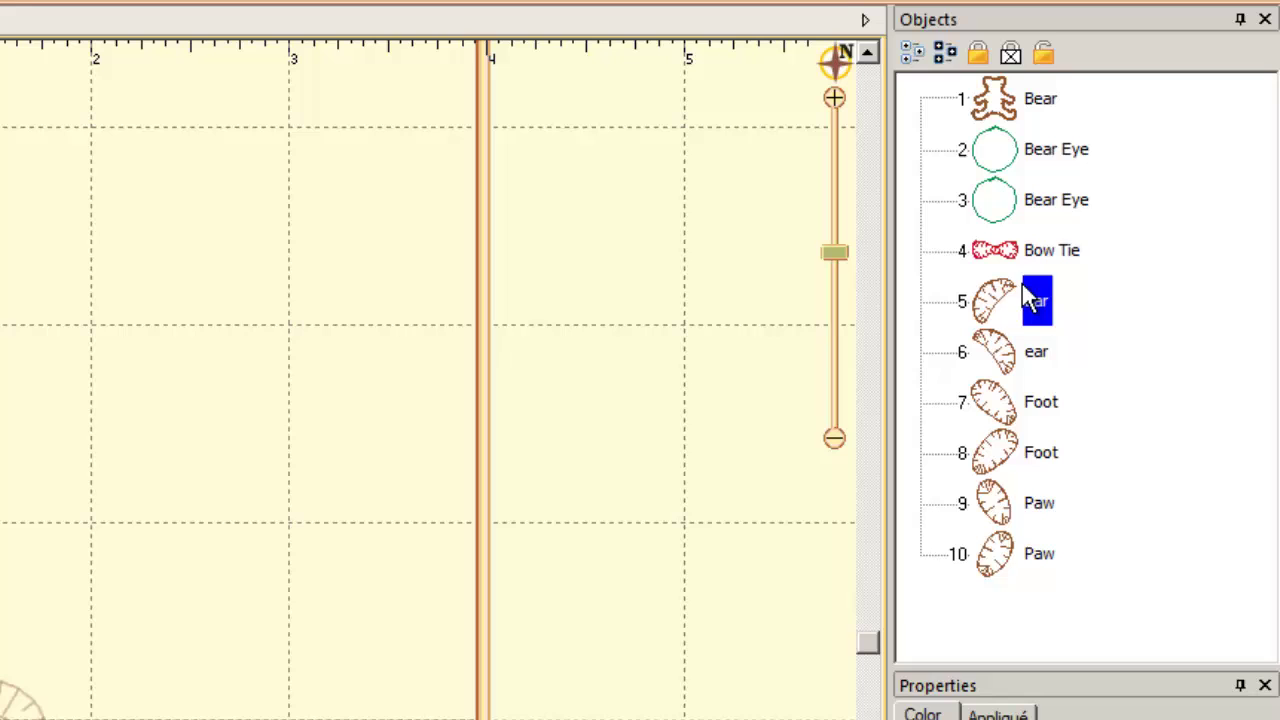
pyautogui.keyDown('shift'); pyautogui.click(1045, 568); pyautogui.keyUp('shift')
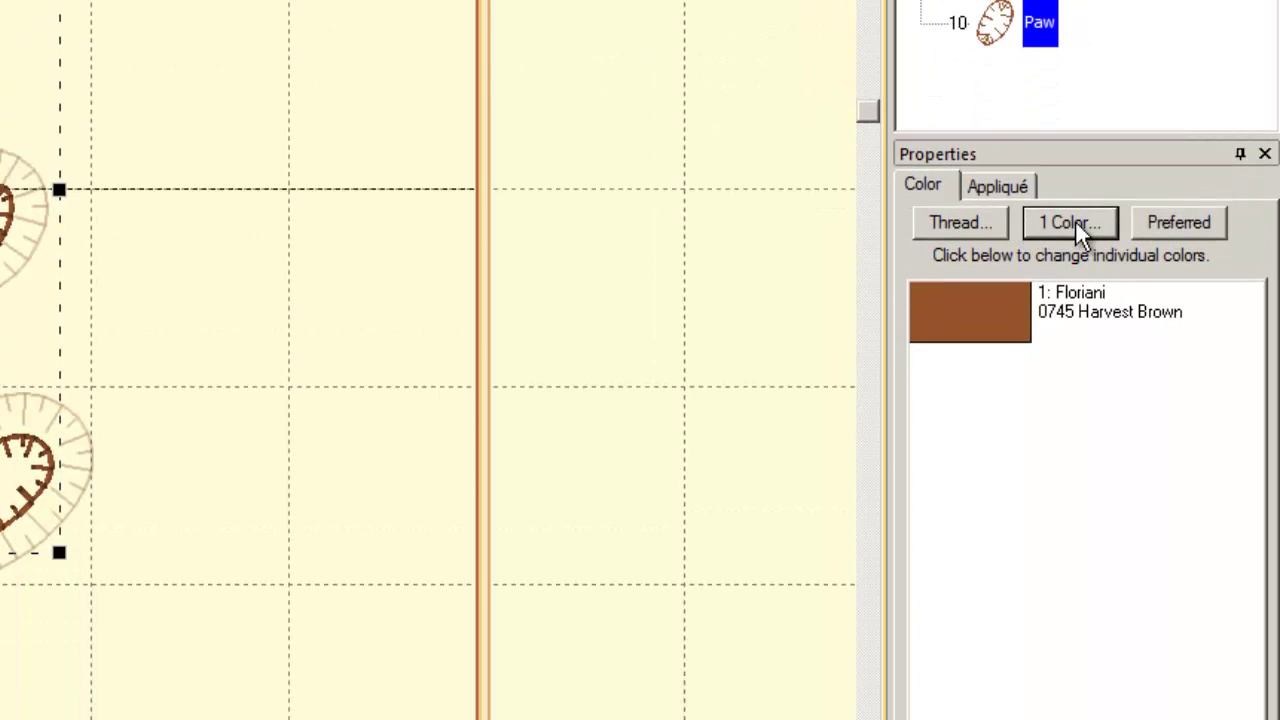
pyautogui.click(1030, 312)
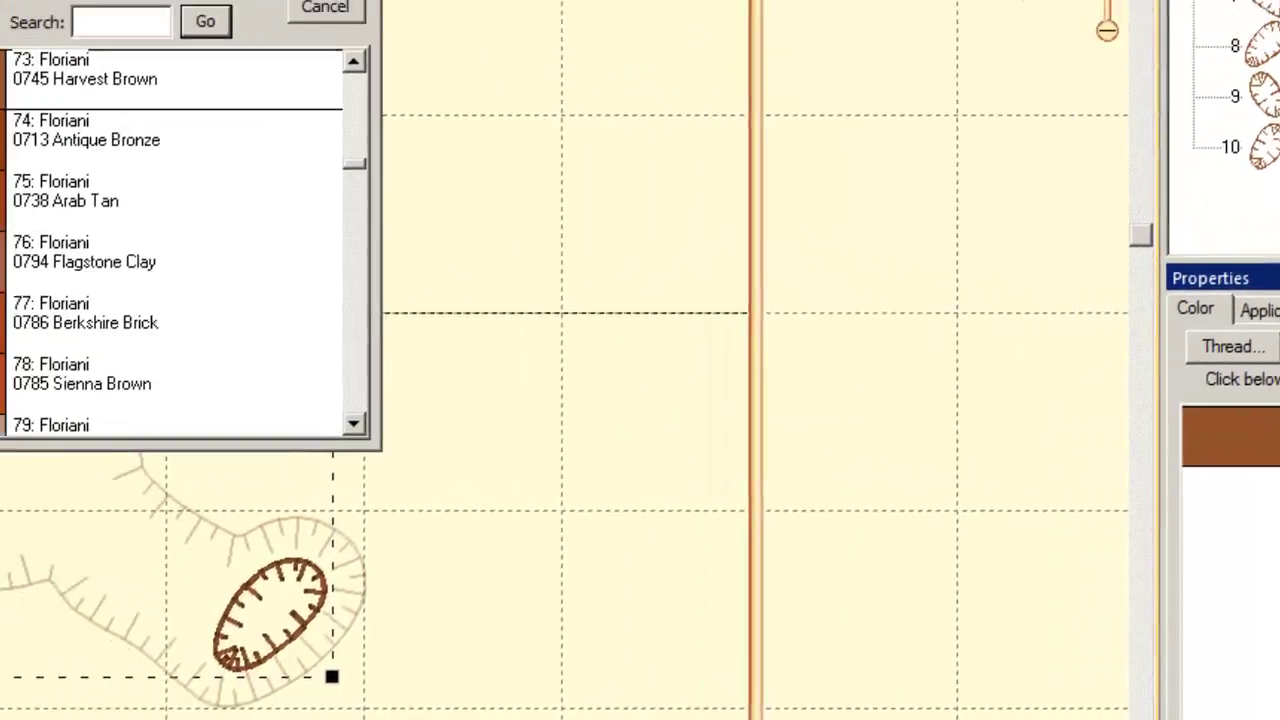
pyautogui.click(191, 271)
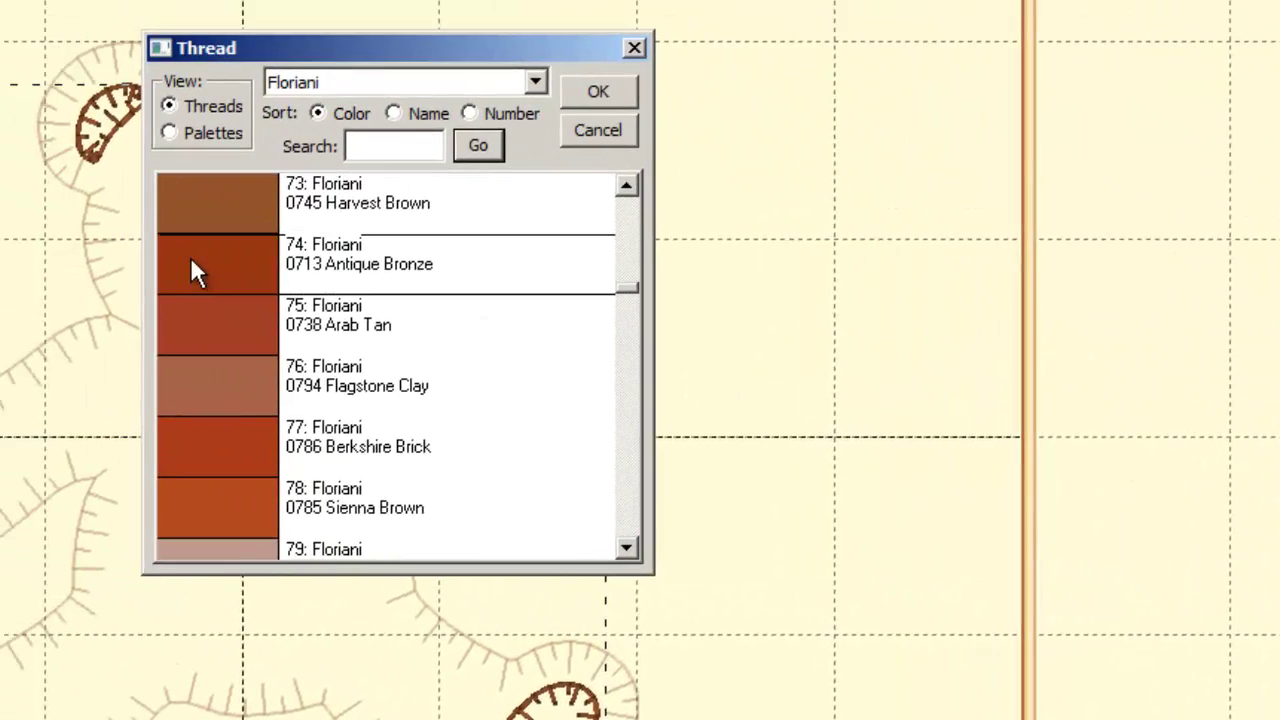
pyautogui.click(598, 88)
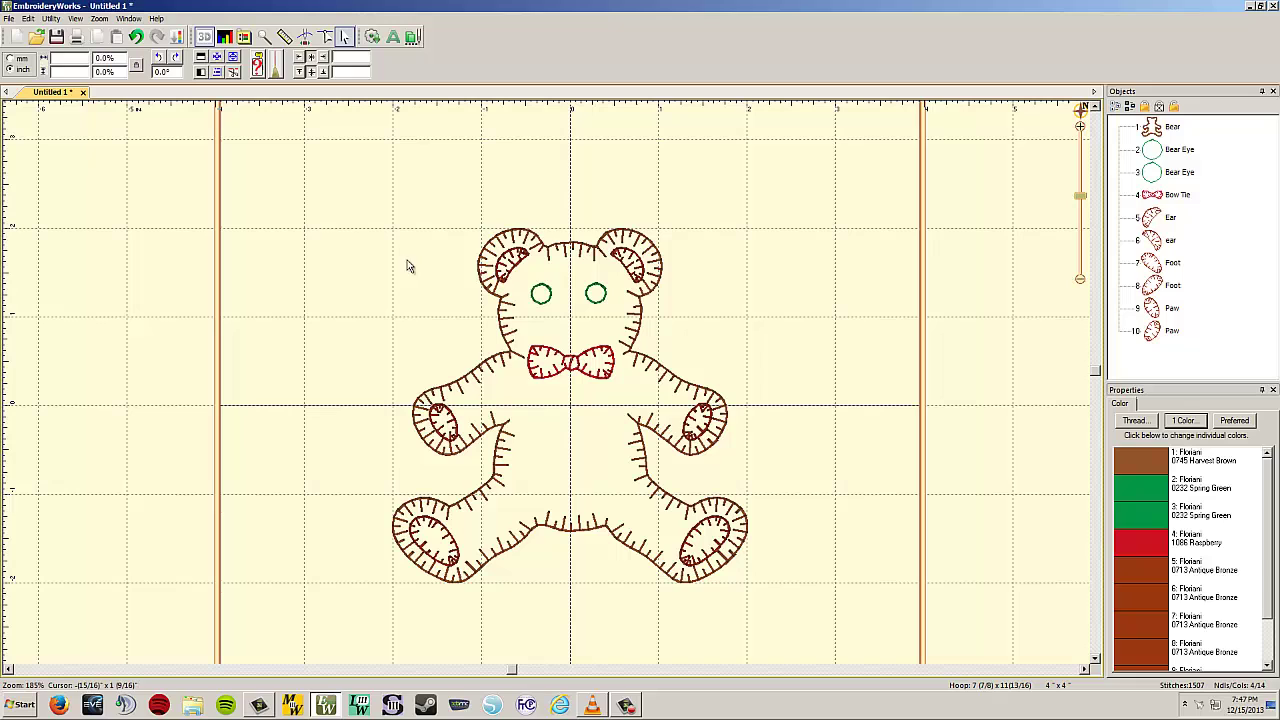
# Select the whole bear, turn Fabric Preview back on, then deselect it
pyautogui.moveTo(284, 164); pyautogui.dragTo(925, 655)
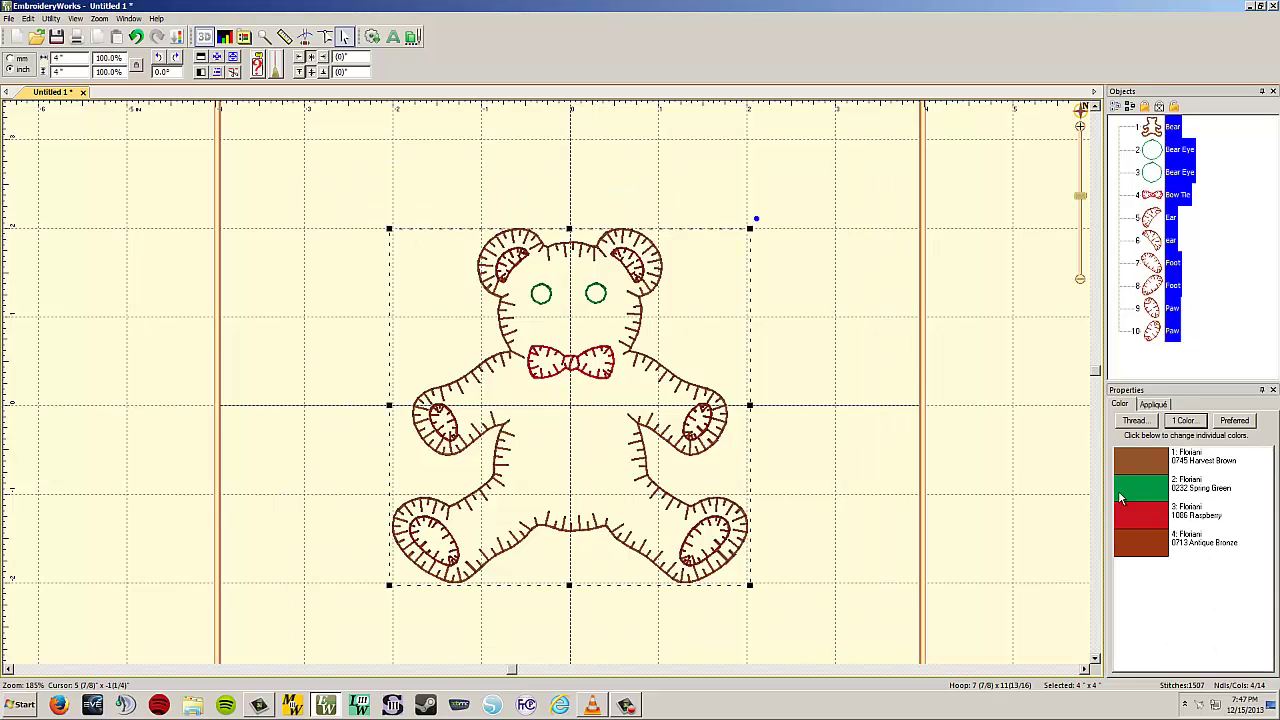
pyautogui.click(1153, 404)
pyautogui.click(1120, 438)
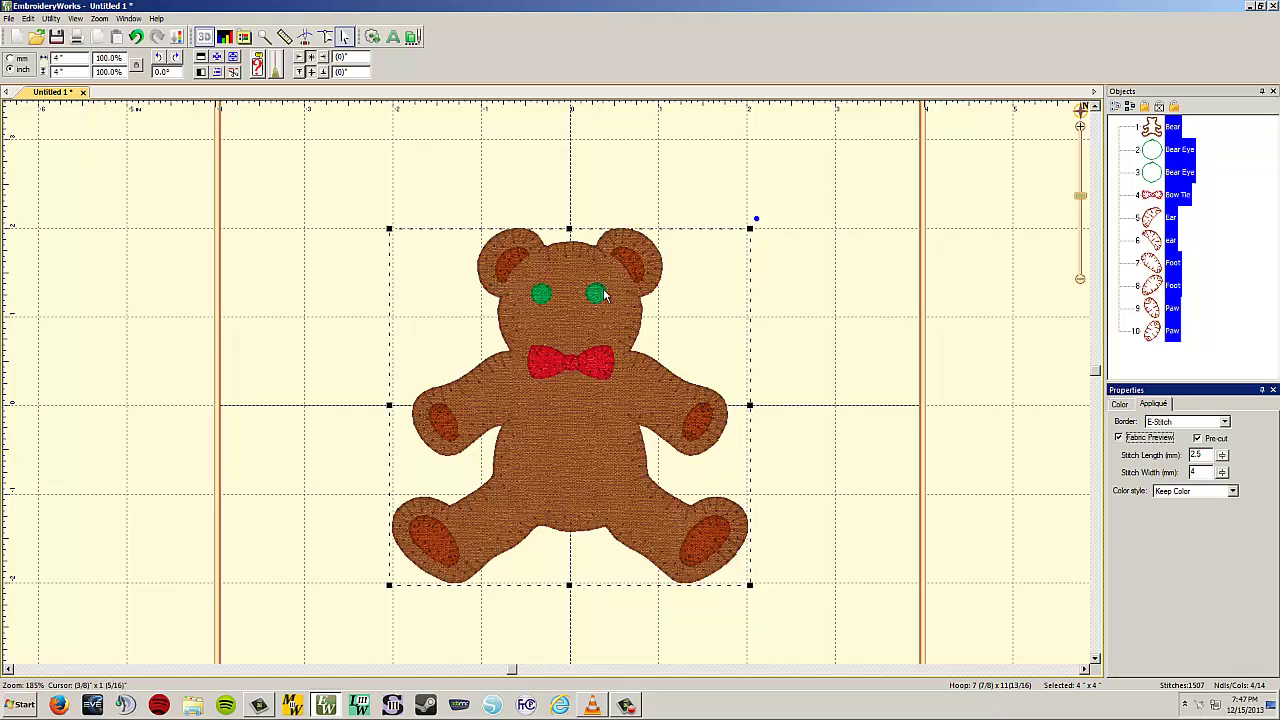
pyautogui.click(871, 388)
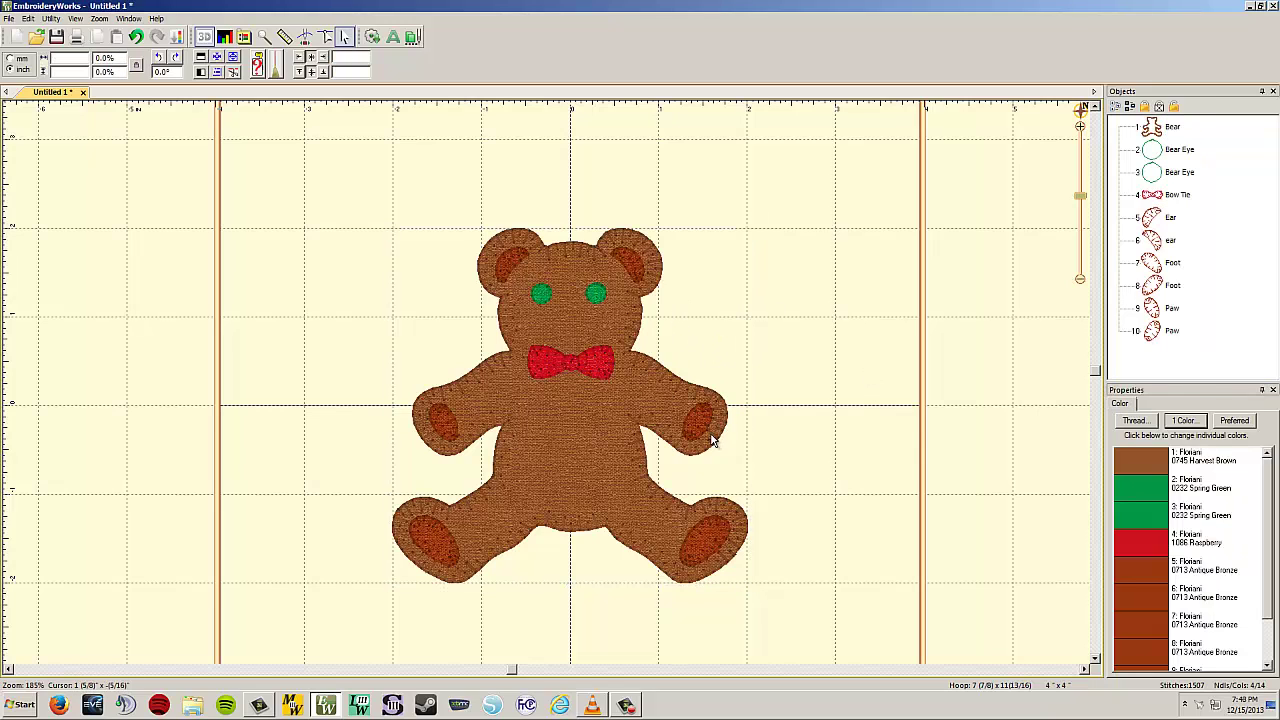
# Select the Ear through Paw objects and apply Floriani 0452 Taupe thread to them
pyautogui.click(1172, 220)
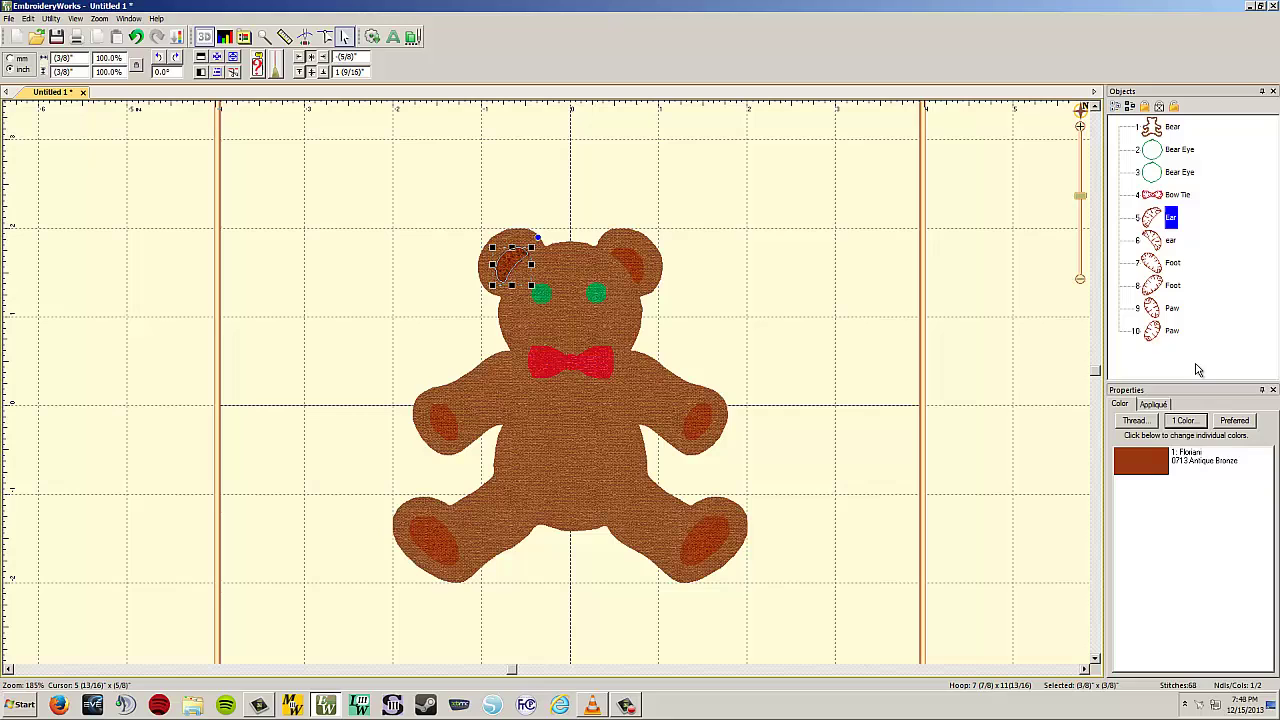
pyautogui.keyDown('shift'); pyautogui.click(1174, 332); pyautogui.keyUp('shift')
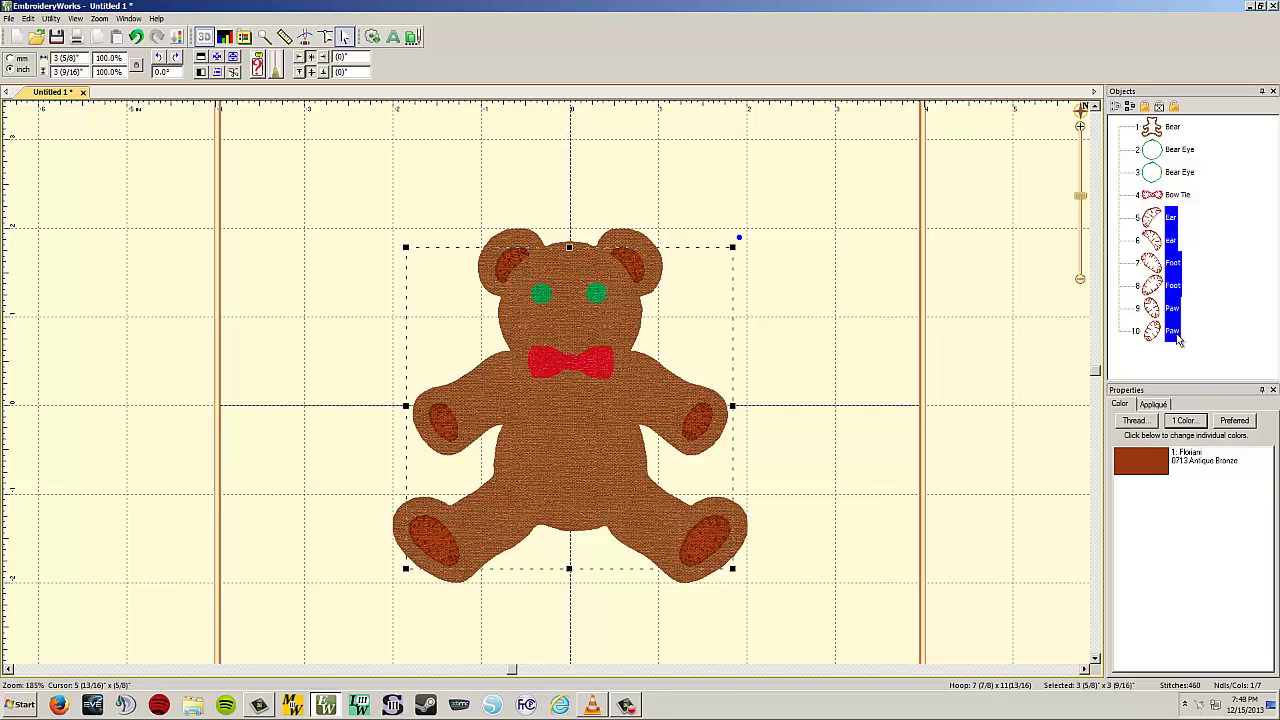
pyautogui.click(1150, 467)
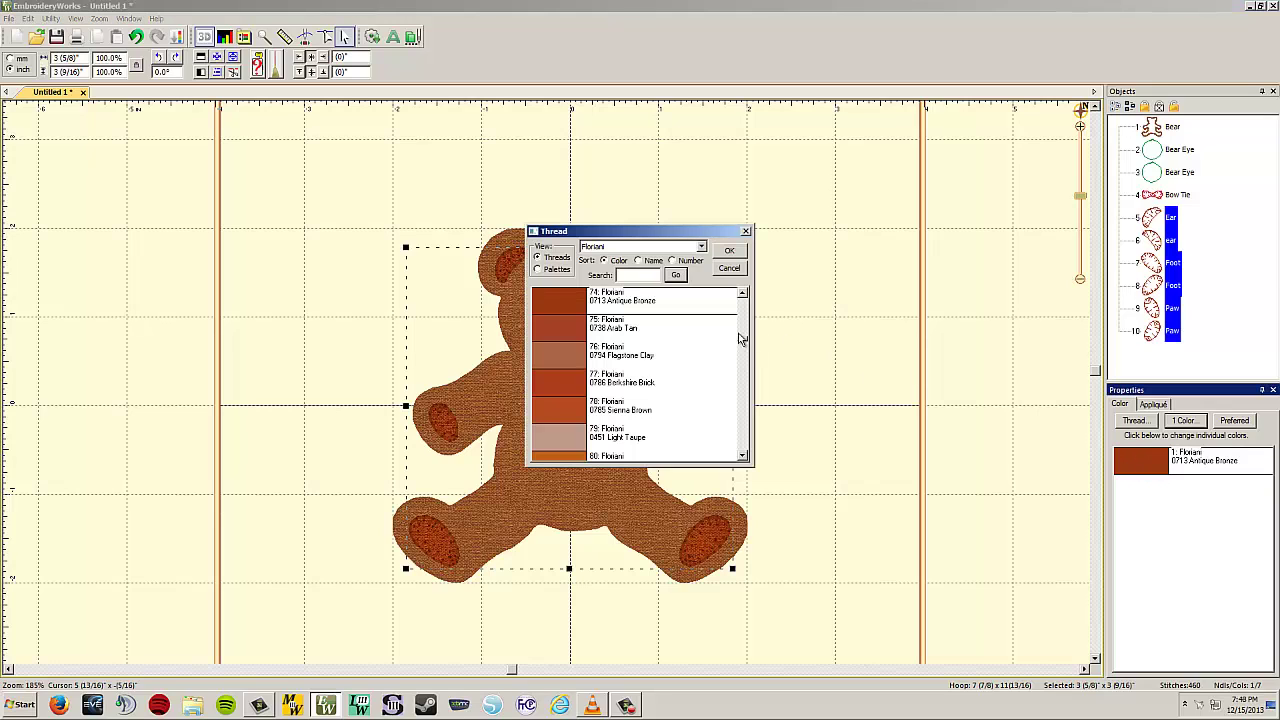
pyautogui.scroll(4, 740, 303)
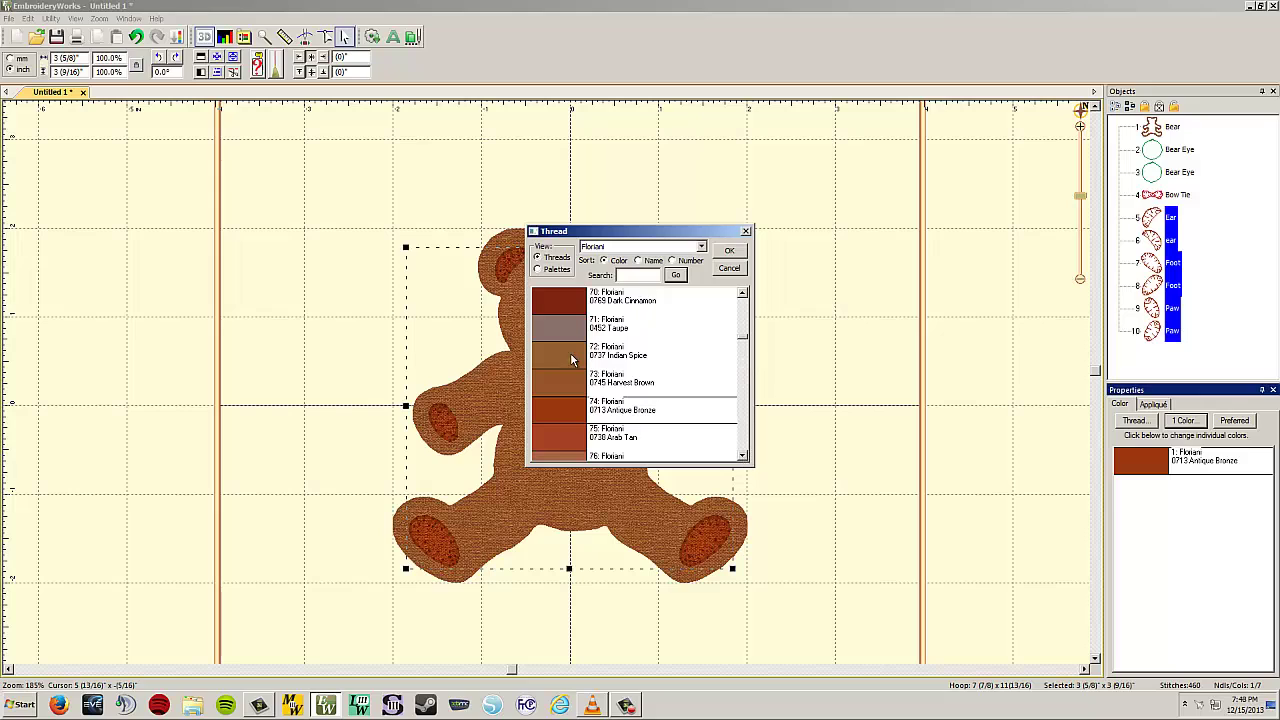
pyautogui.click(563, 324)
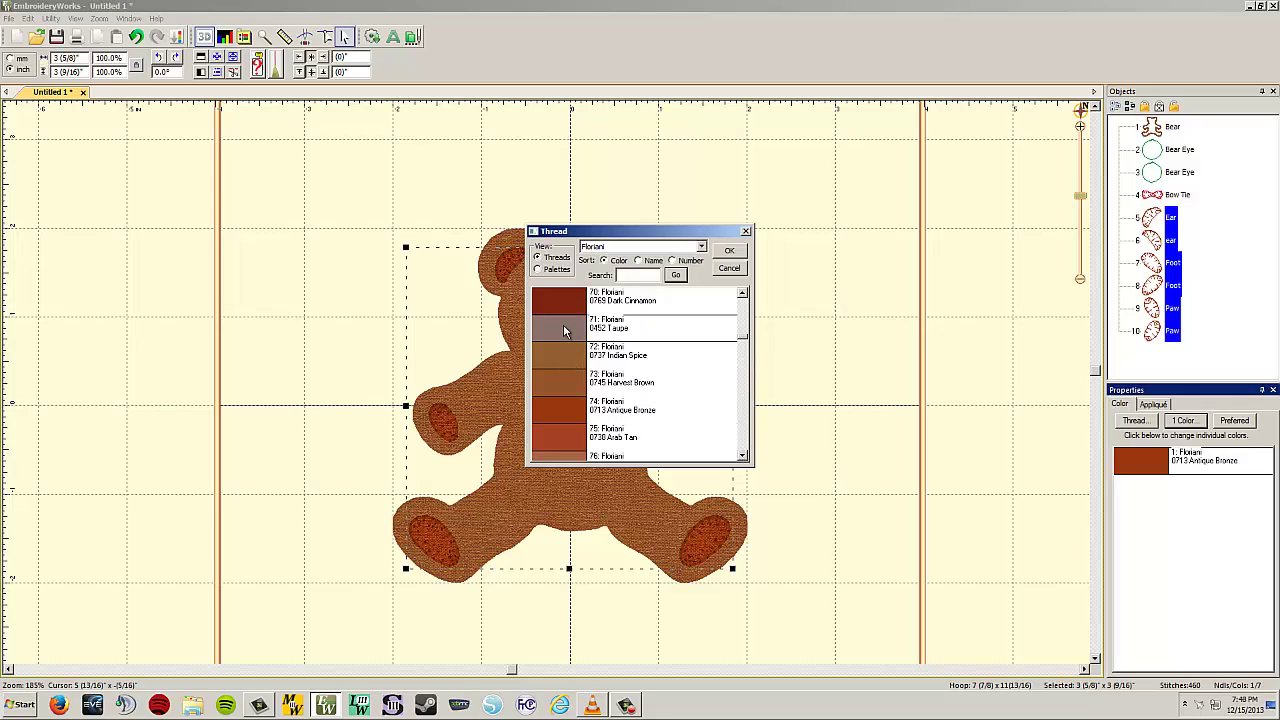
pyautogui.click(729, 250)
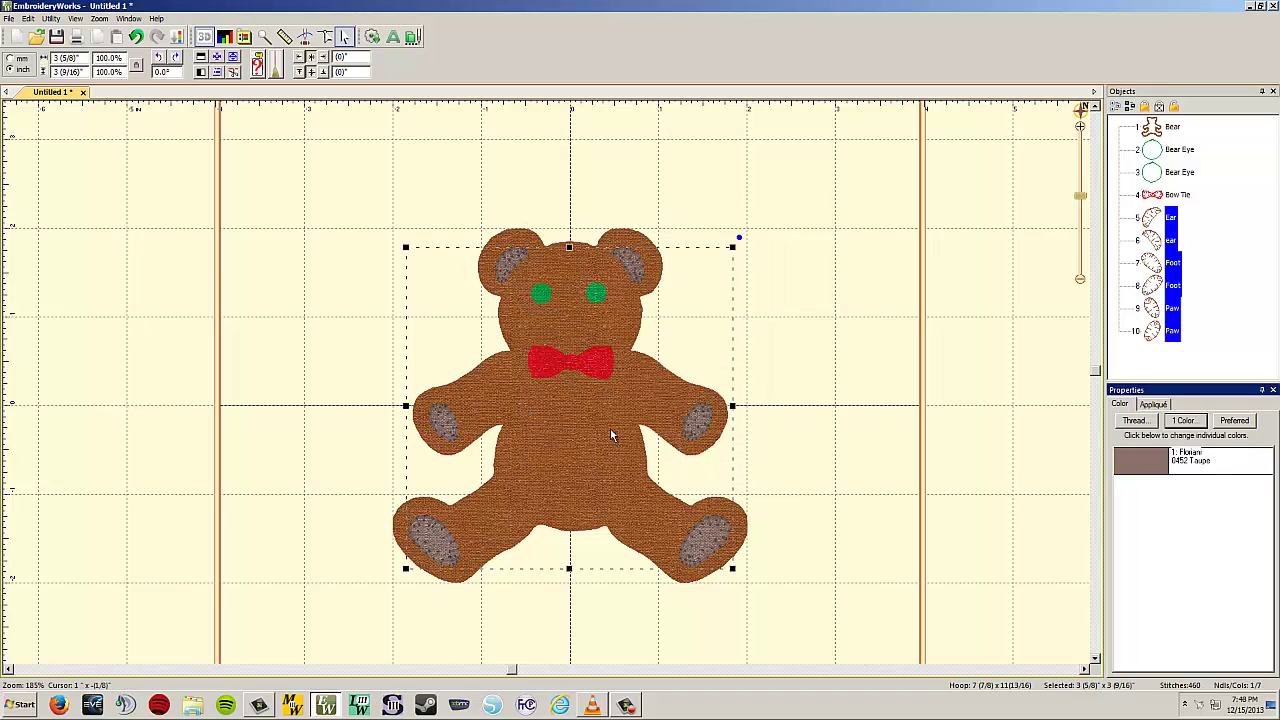
pyautogui.click(856, 407)
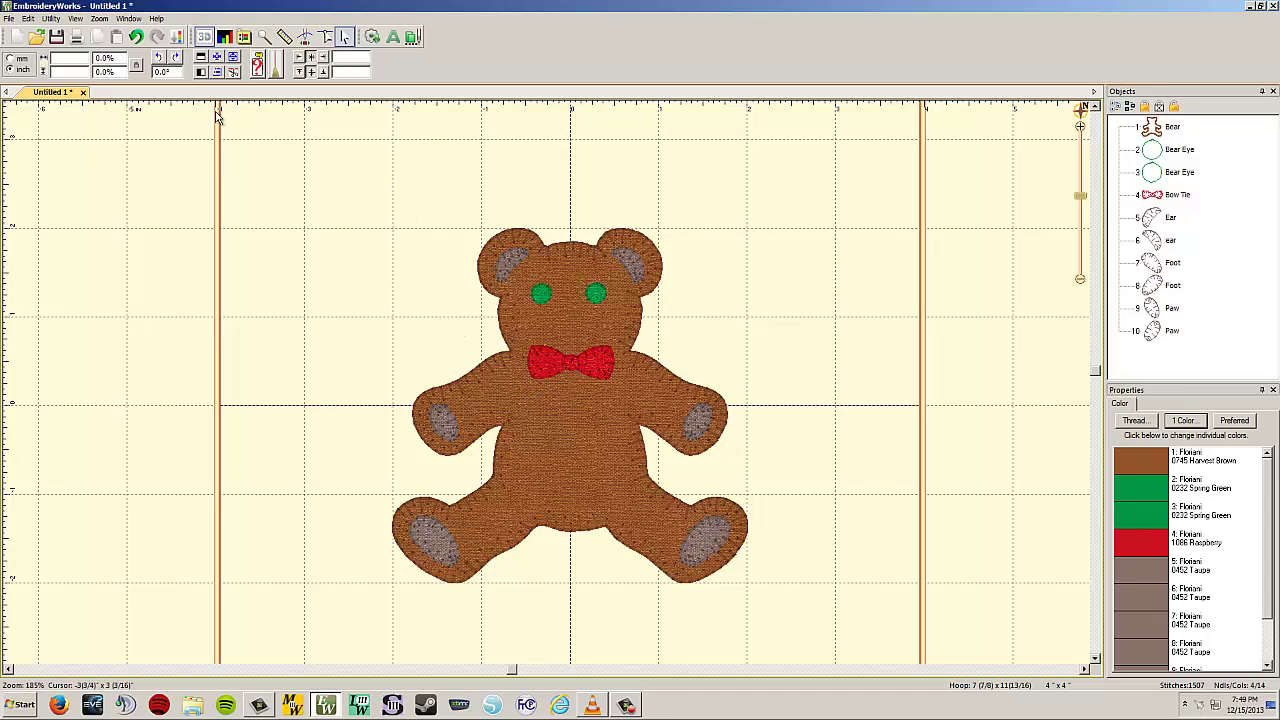
# Open the stitch simulator and turn off Fabric Preview for the whole bear
pyautogui.click(305, 37)
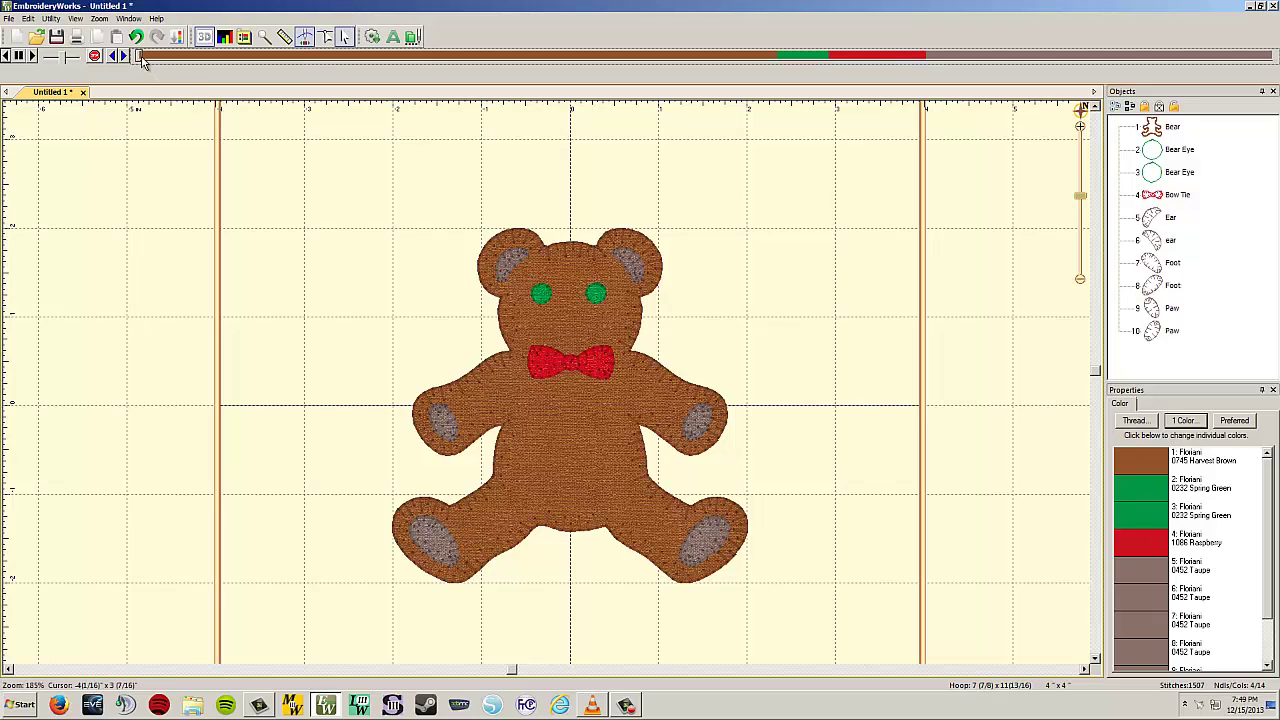
pyautogui.moveTo(142, 60); pyautogui.dragTo(147, 58)
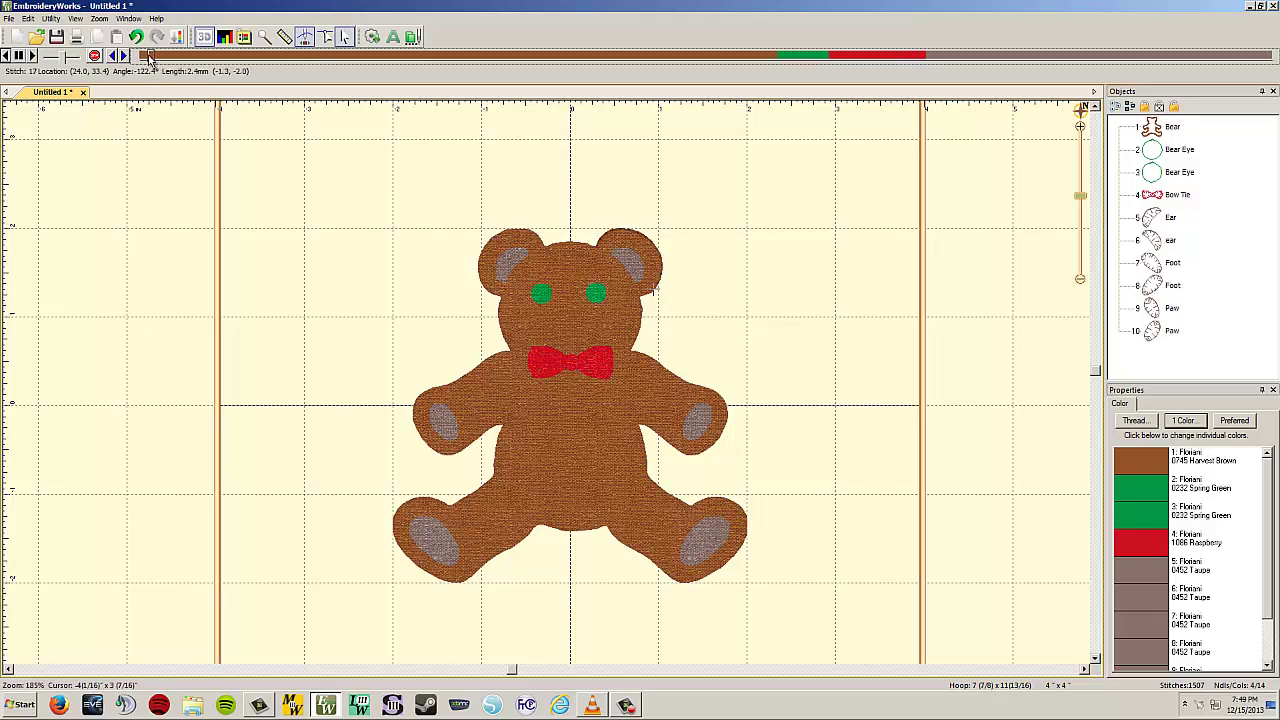
pyautogui.click(49, 53)
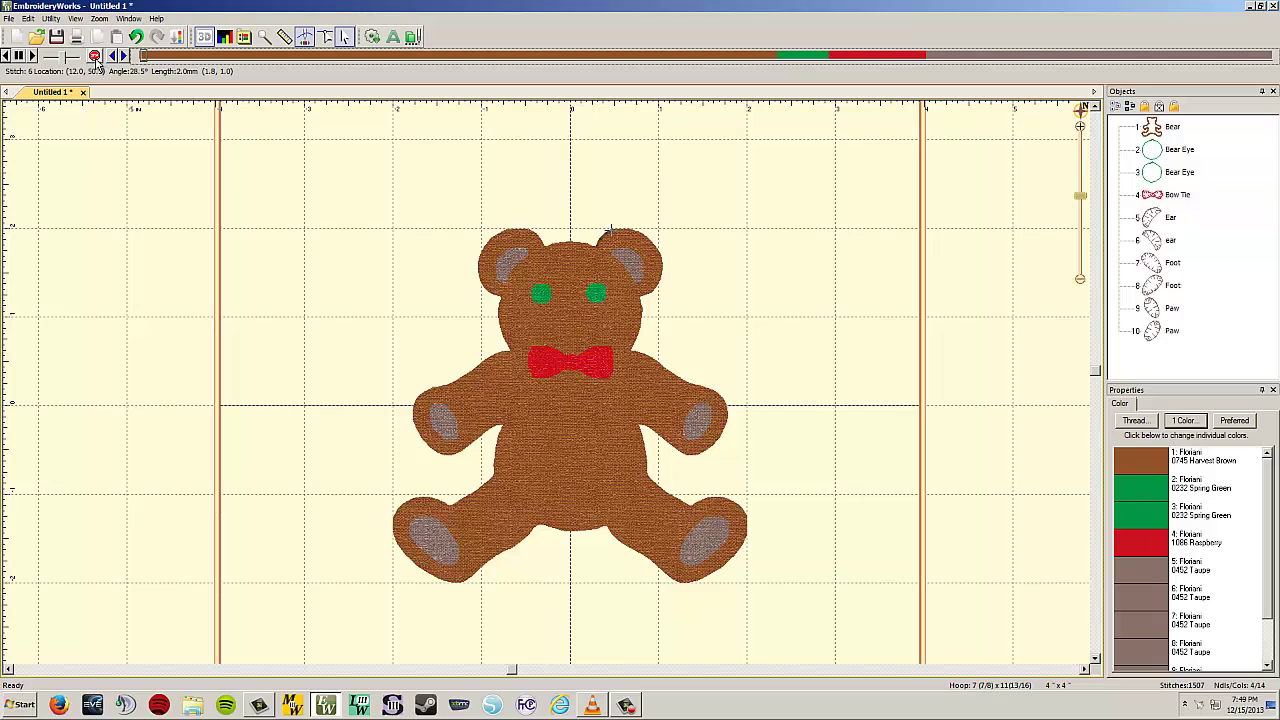
pyautogui.click(1168, 130)
pyautogui.moveTo(297, 158); pyautogui.dragTo(1020, 570)
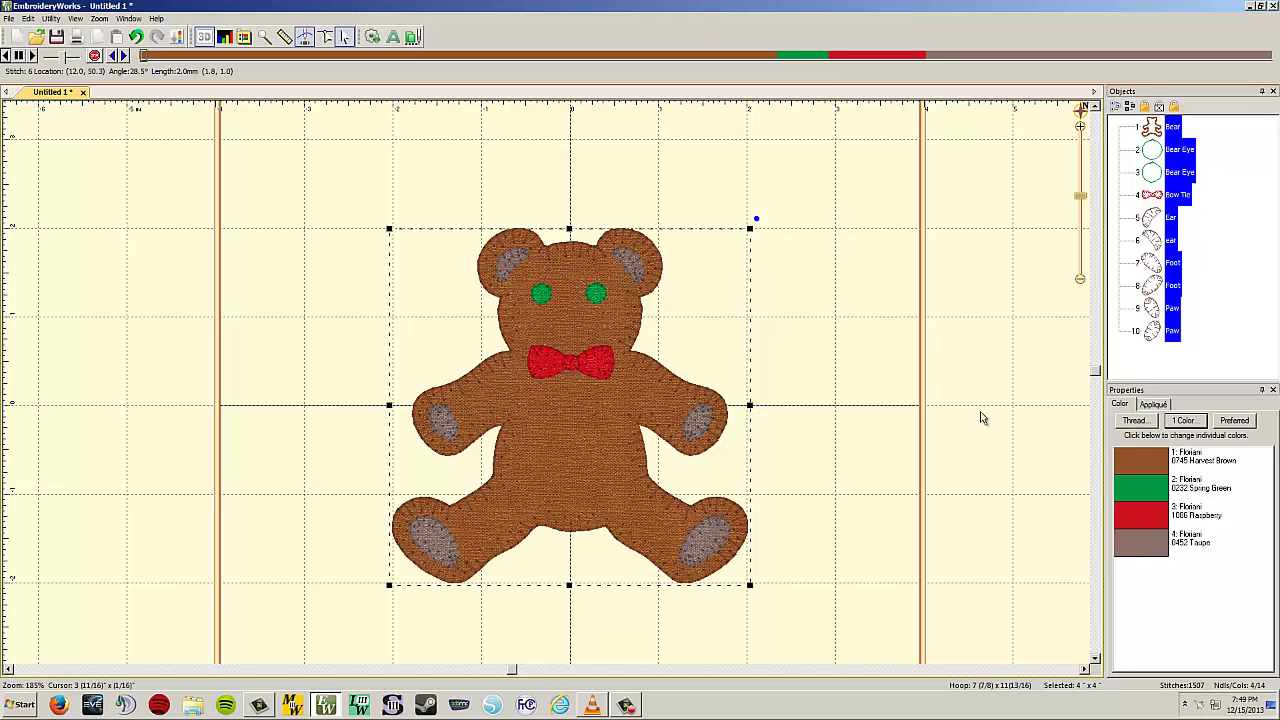
pyautogui.click(1160, 405)
pyautogui.click(1119, 438)
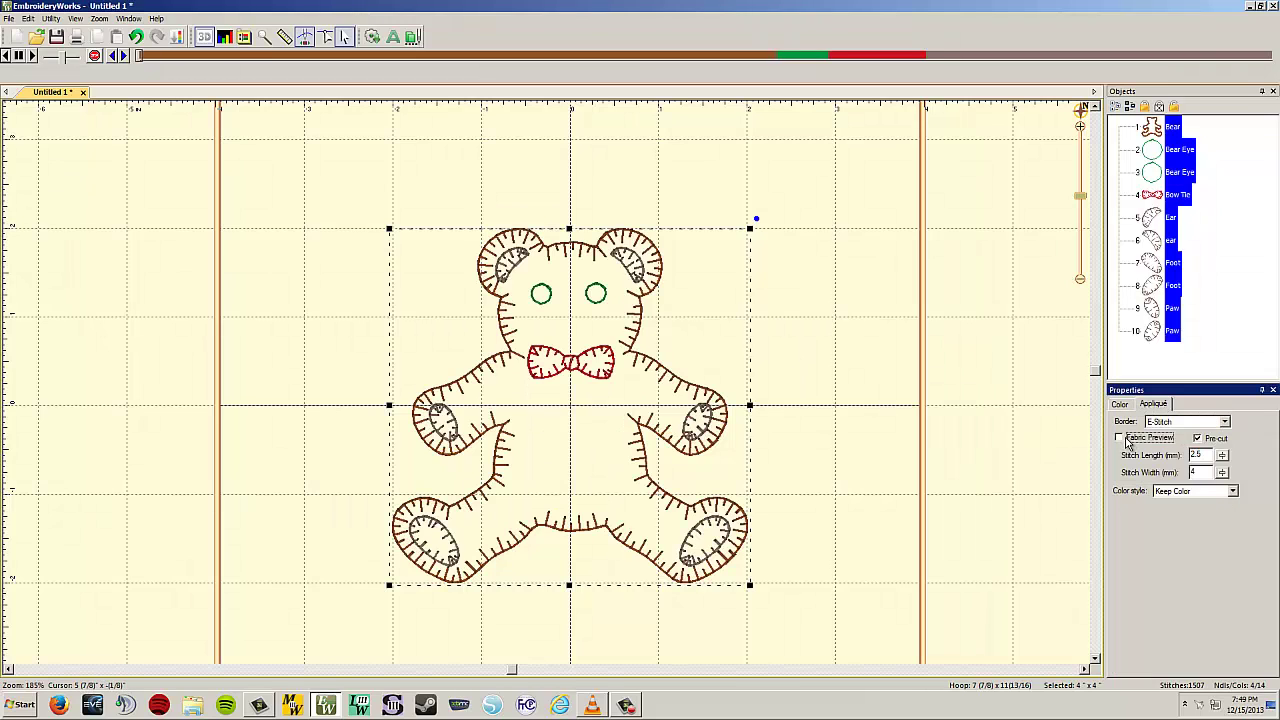
pyautogui.click(845, 347)
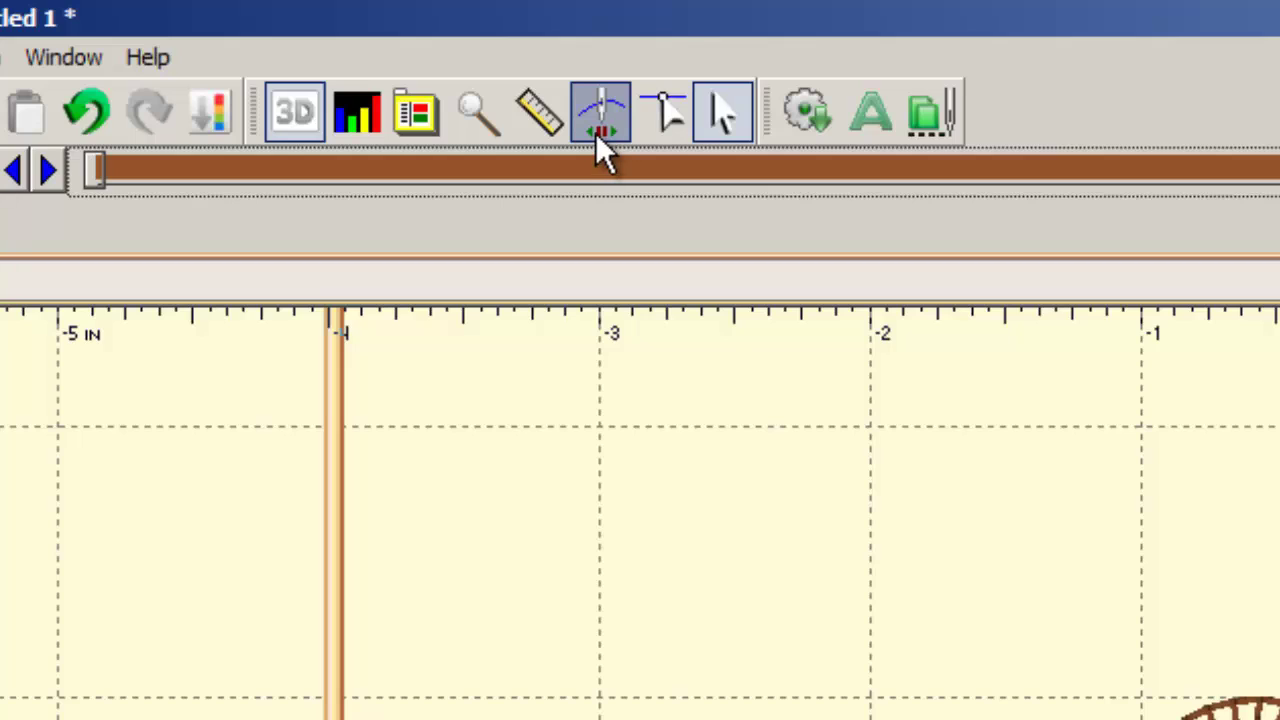
# Replay stitches from the start along the bear's head outline to stitch 221
pyautogui.click(605, 122)
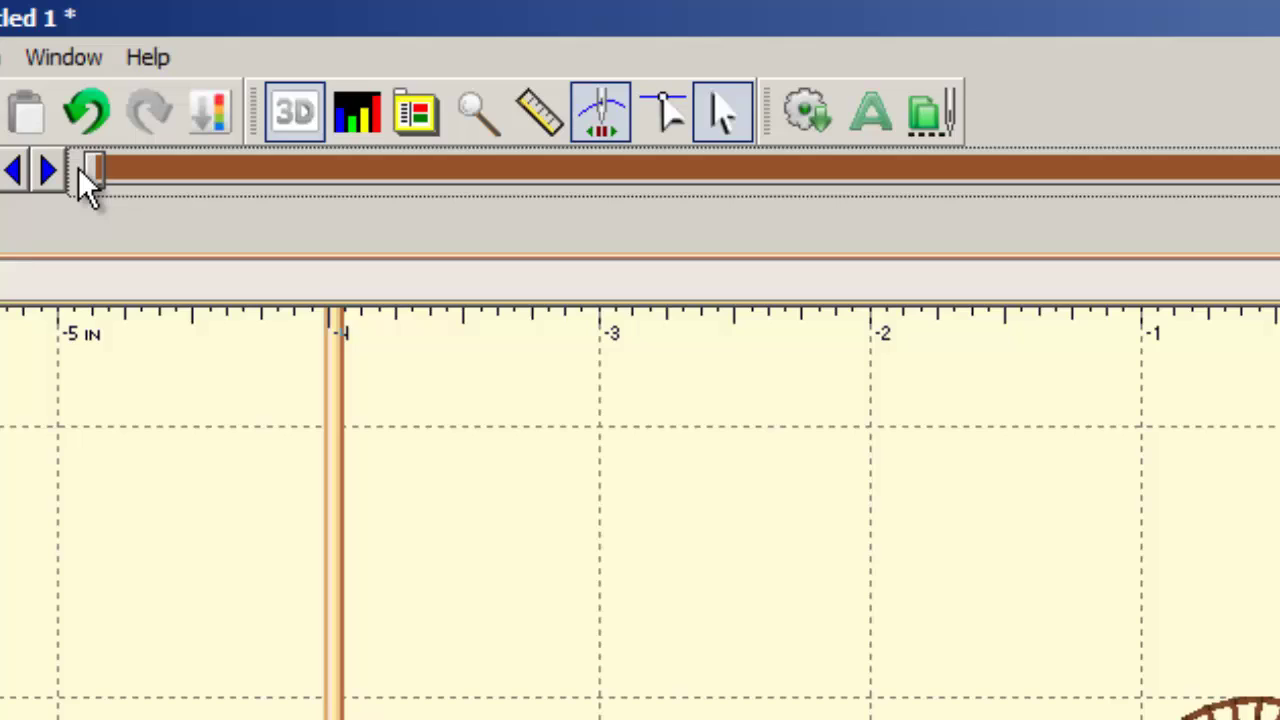
pyautogui.moveTo(82, 170); pyautogui.dragTo(106, 170)
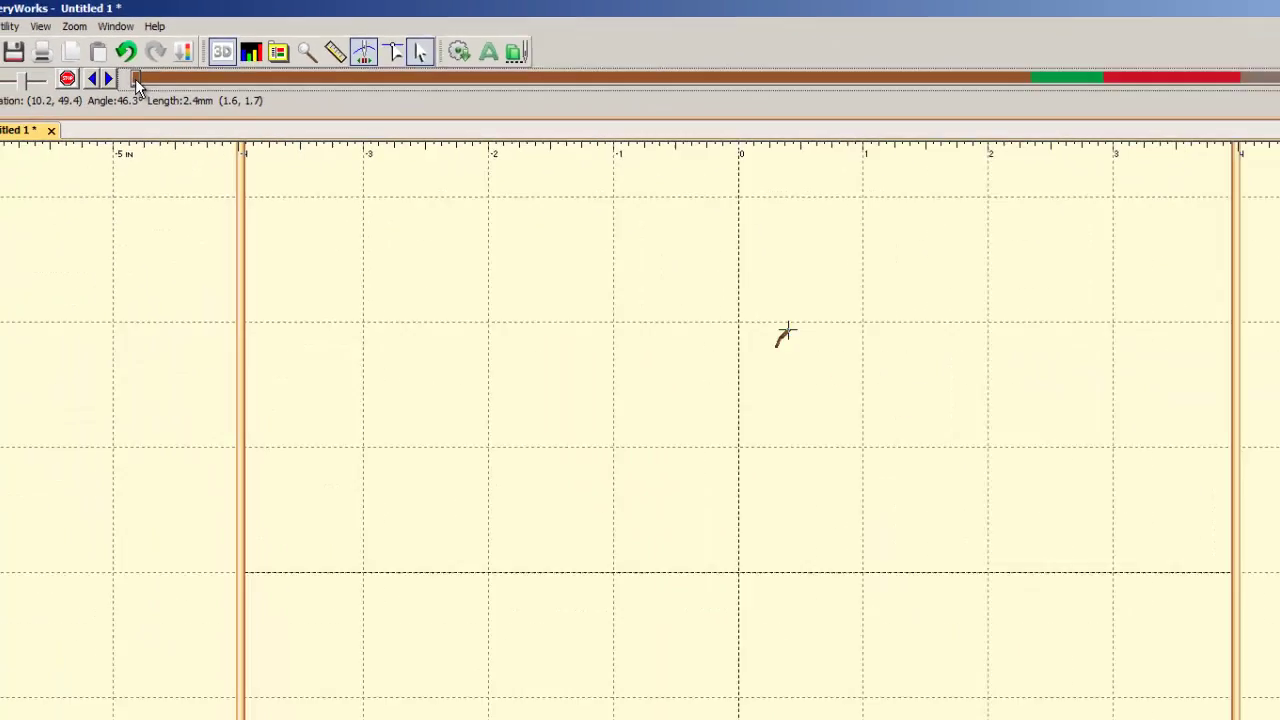
pyautogui.moveTo(135, 78)
pyautogui.mouseDown()
pyautogui.moveTo(144, 84)
pyautogui.moveTo(147, 60)
pyautogui.mouseUp()
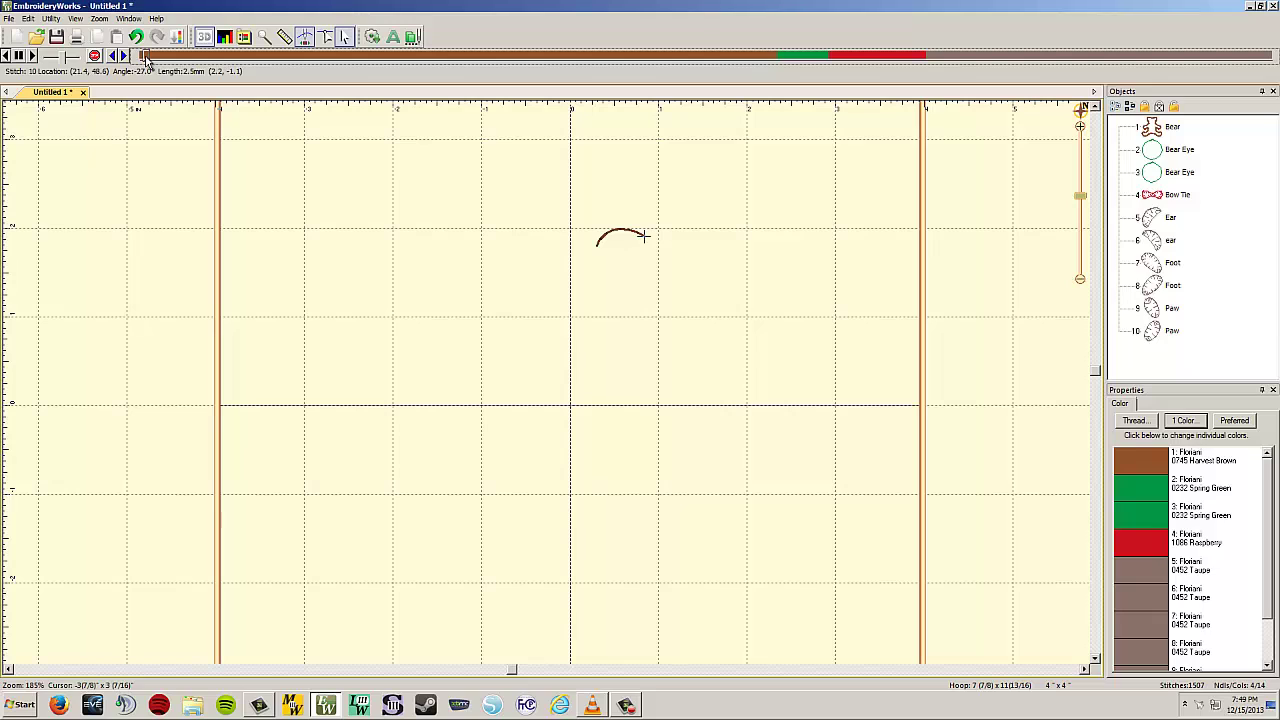
pyautogui.moveTo(146, 60); pyautogui.dragTo(306, 72)
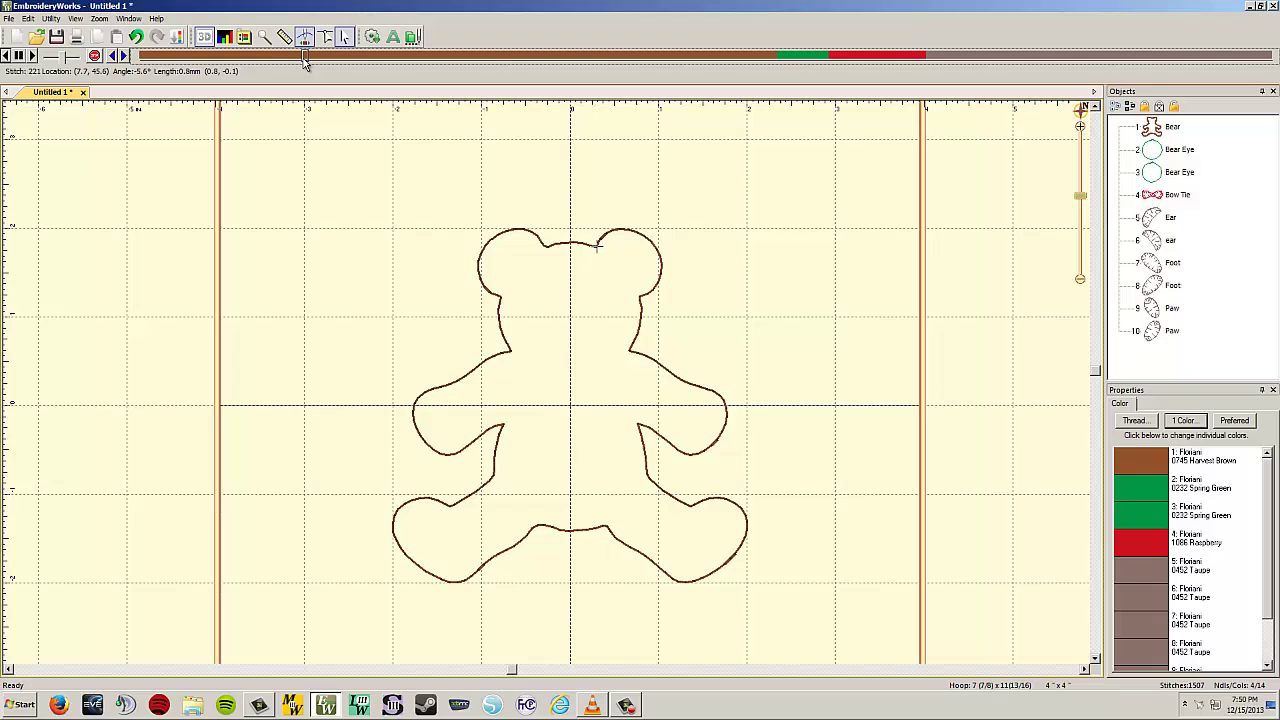
# Advance the replay through both eyes to all 1507 stitches, then marquee-select the whole bear
pyautogui.moveTo(304, 57); pyautogui.dragTo(763, 154)
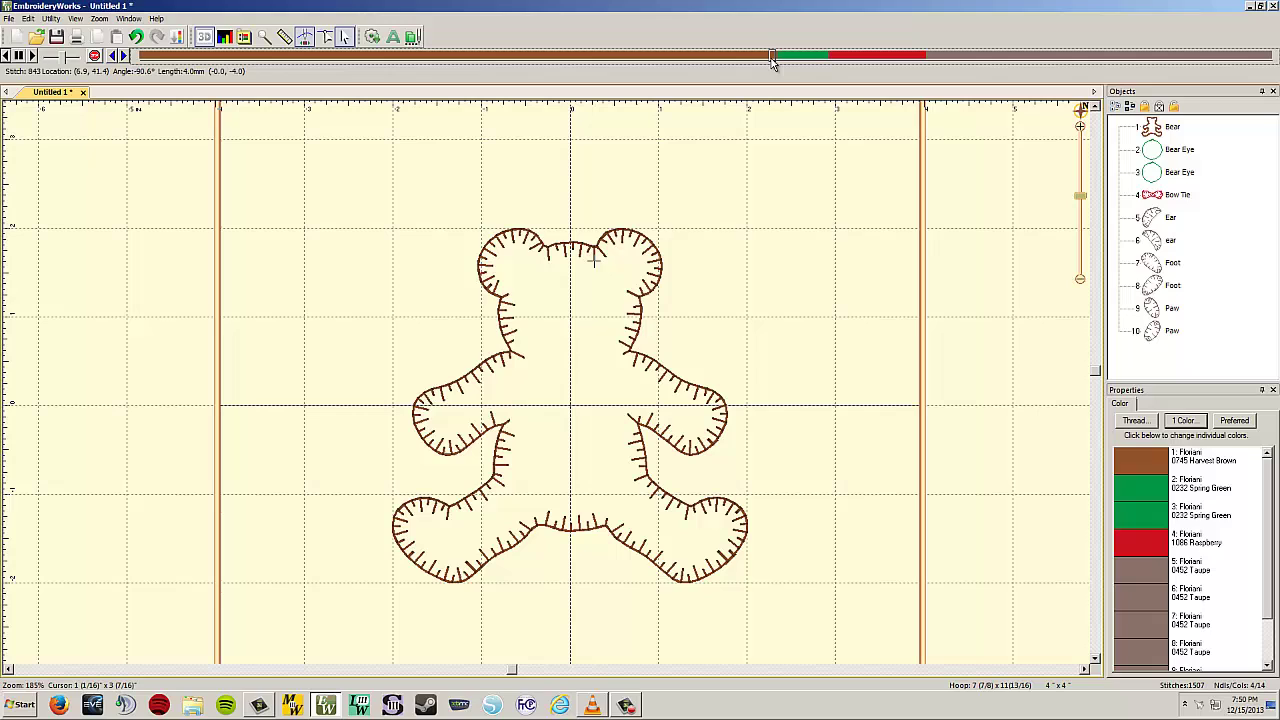
pyautogui.moveTo(771, 60); pyautogui.dragTo(800, 62)
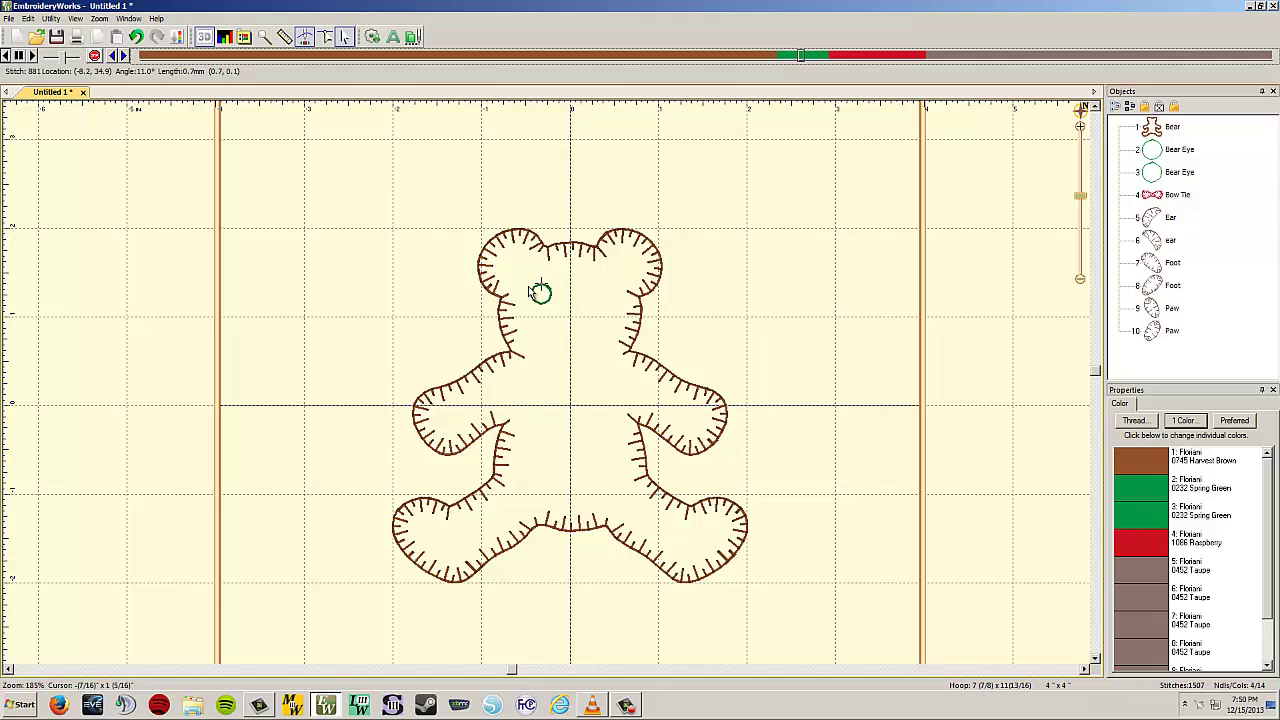
pyautogui.moveTo(803, 60)
pyautogui.mouseDown()
pyautogui.moveTo(1200, 120)
pyautogui.moveTo(1237, 153)
pyautogui.mouseUp()
pyautogui.moveTo(278, 150); pyautogui.dragTo(962, 664)
# Turn Fabric Preview on for the bear, then select the whole design and delete it
pyautogui.click(1153, 403)
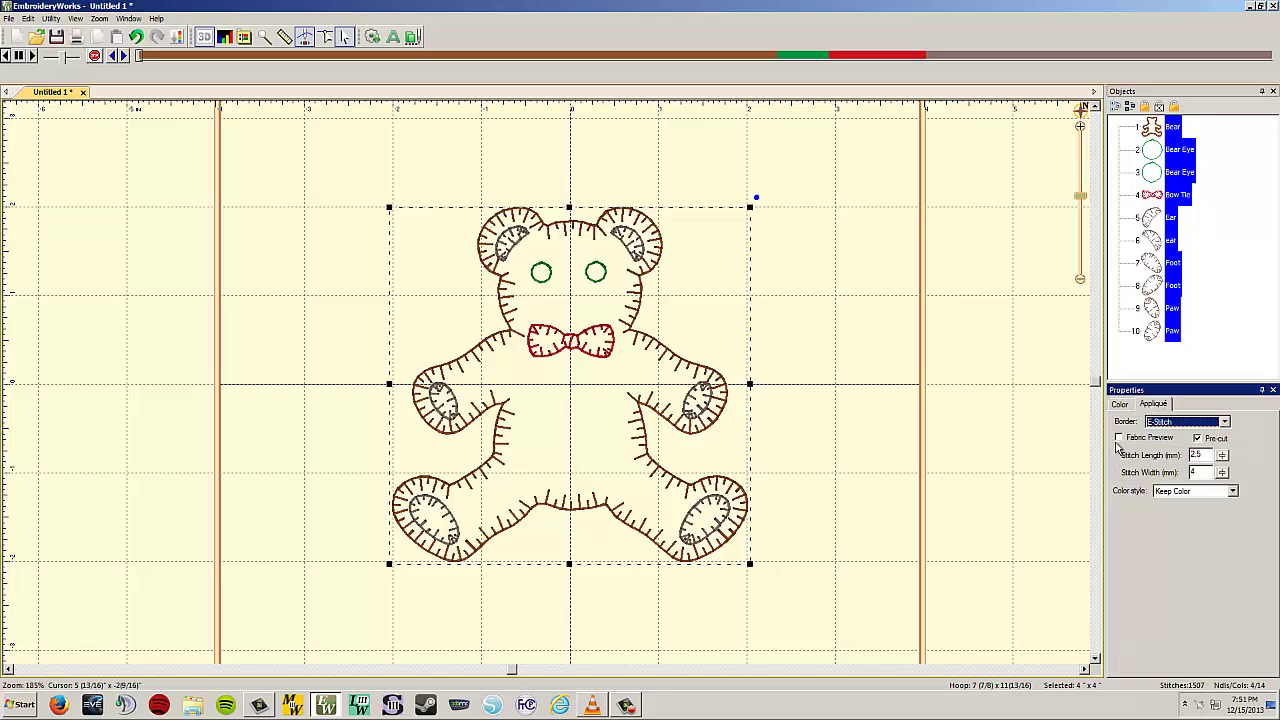
pyautogui.click(1119, 438)
pyautogui.click(895, 446)
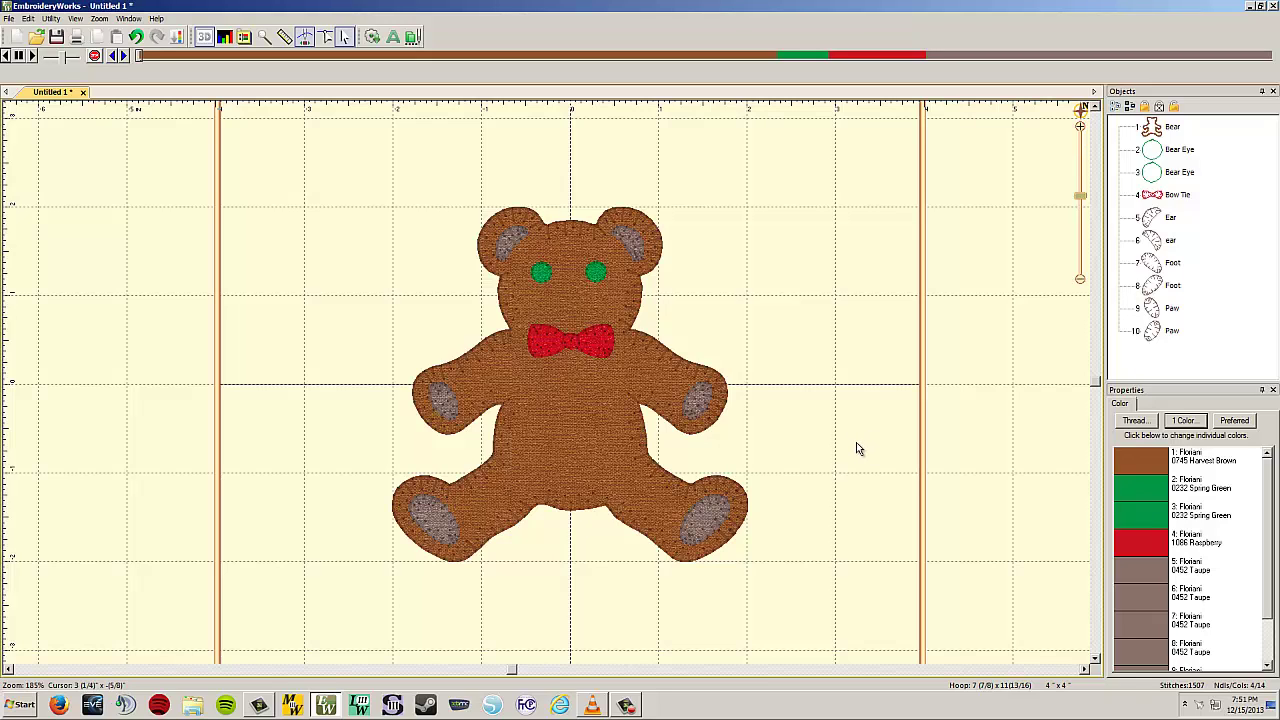
pyautogui.moveTo(258, 120); pyautogui.dragTo(883, 629)
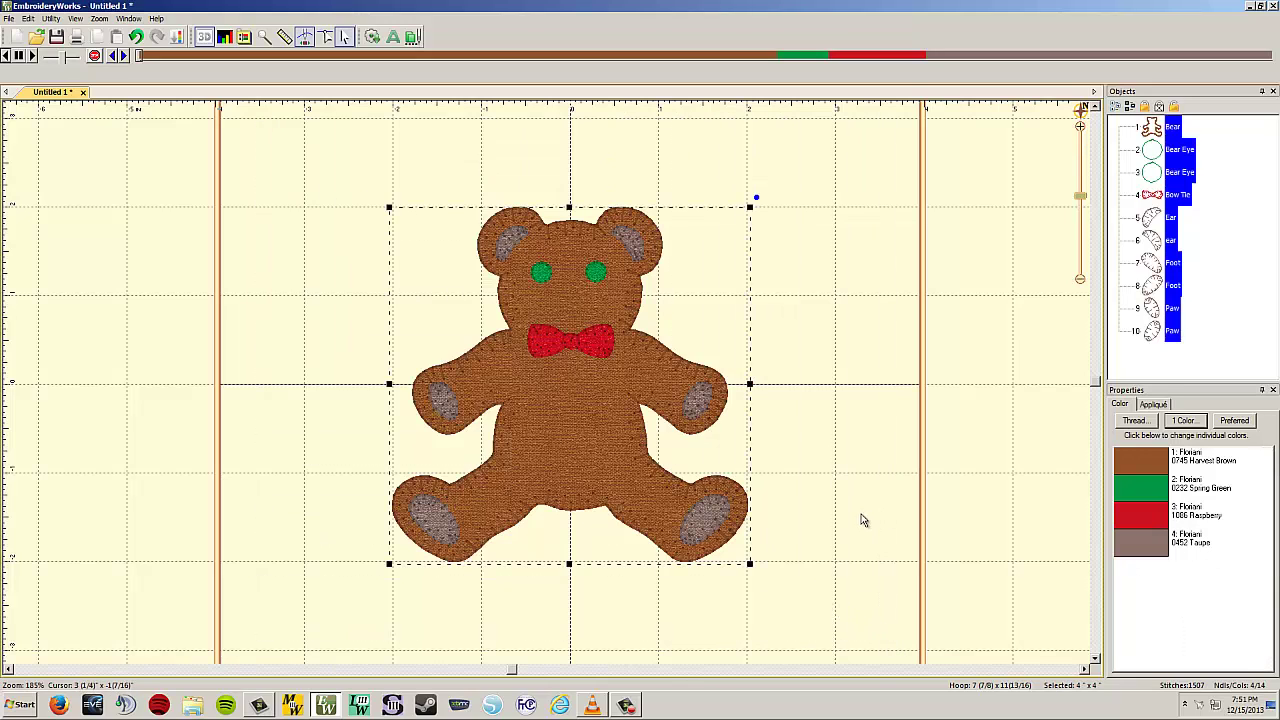
pyautogui.press('Delete')
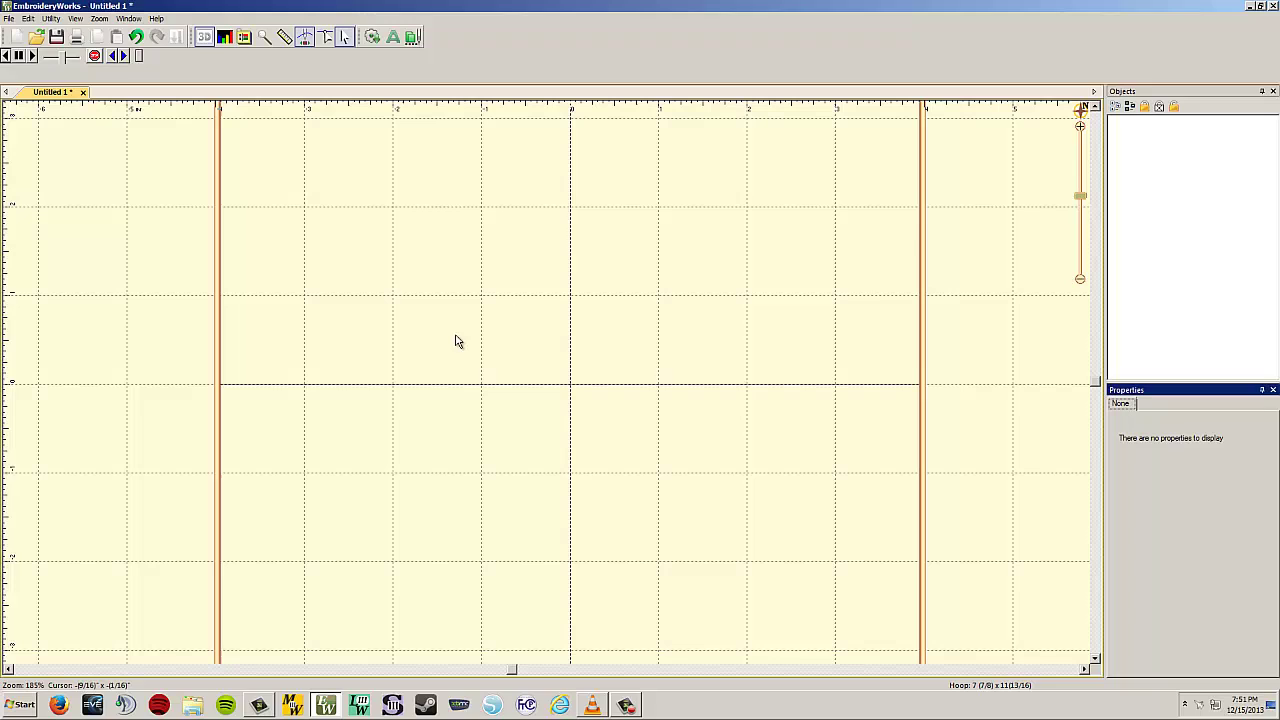
# Merge Biplane - Assembled from the 55366 - Airplanes library into the hoop
pyautogui.click(372, 38)
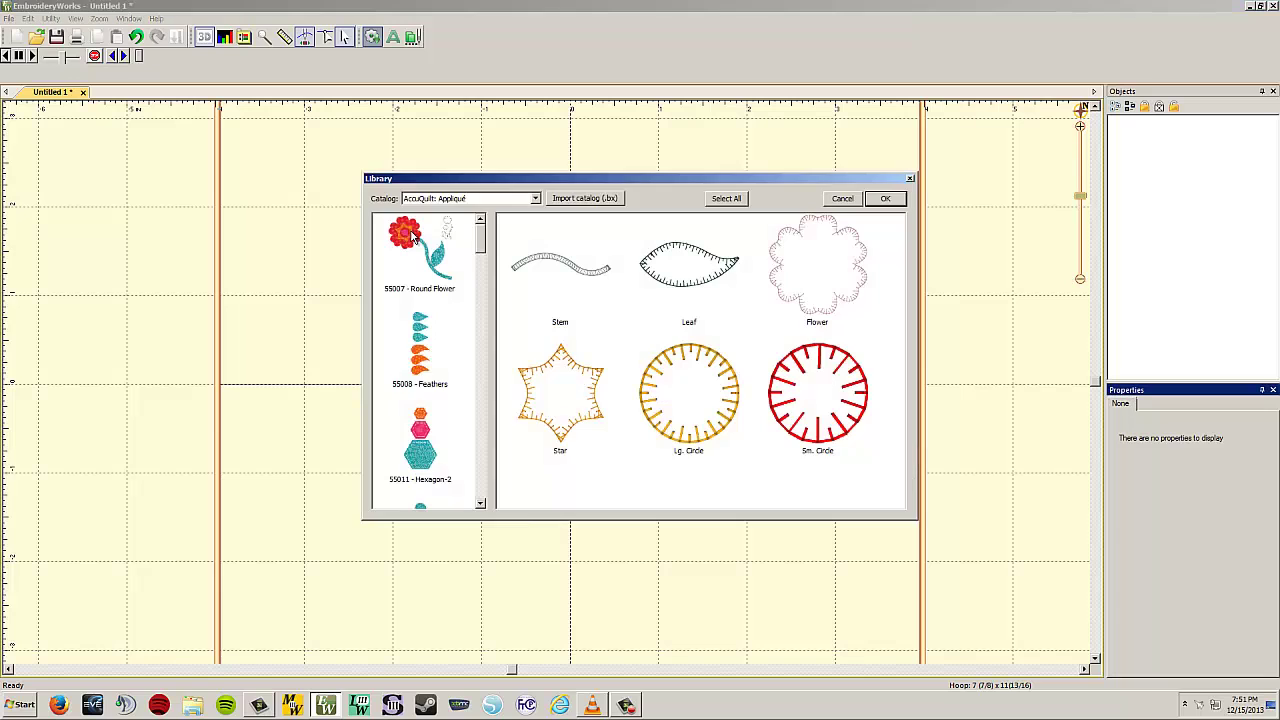
pyautogui.moveTo(482, 249); pyautogui.dragTo(484, 505)
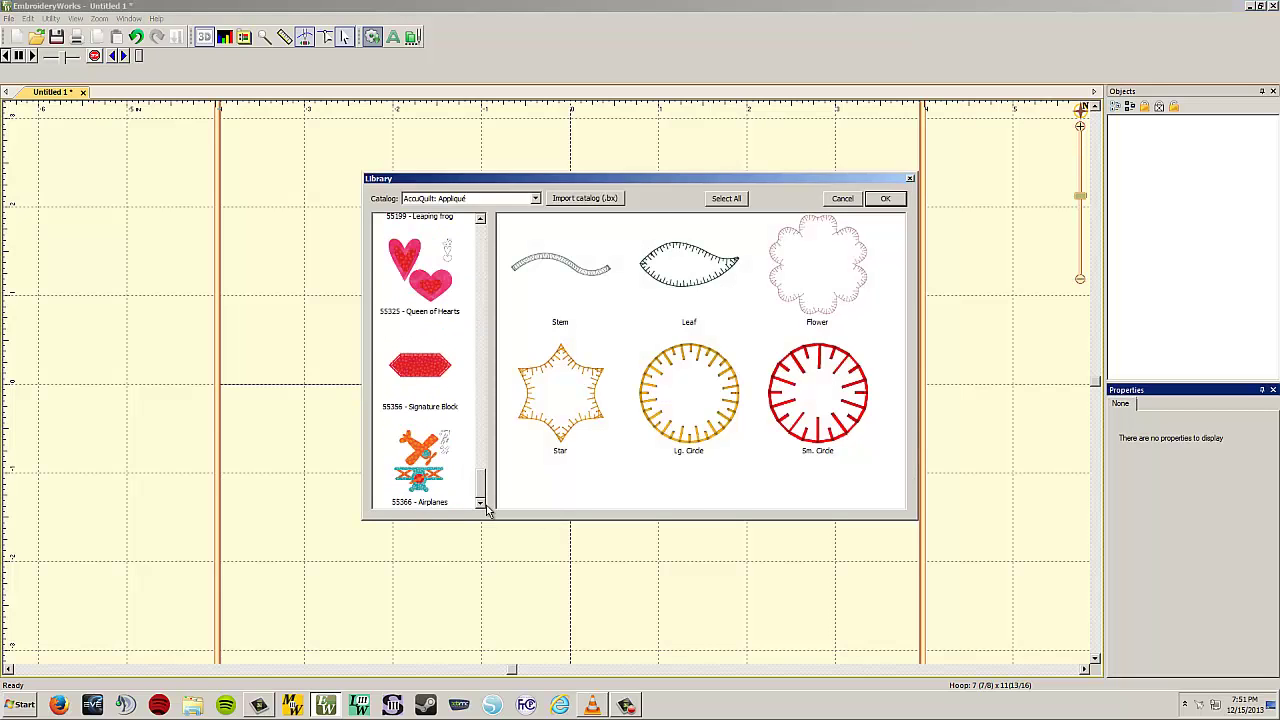
pyautogui.click(440, 477)
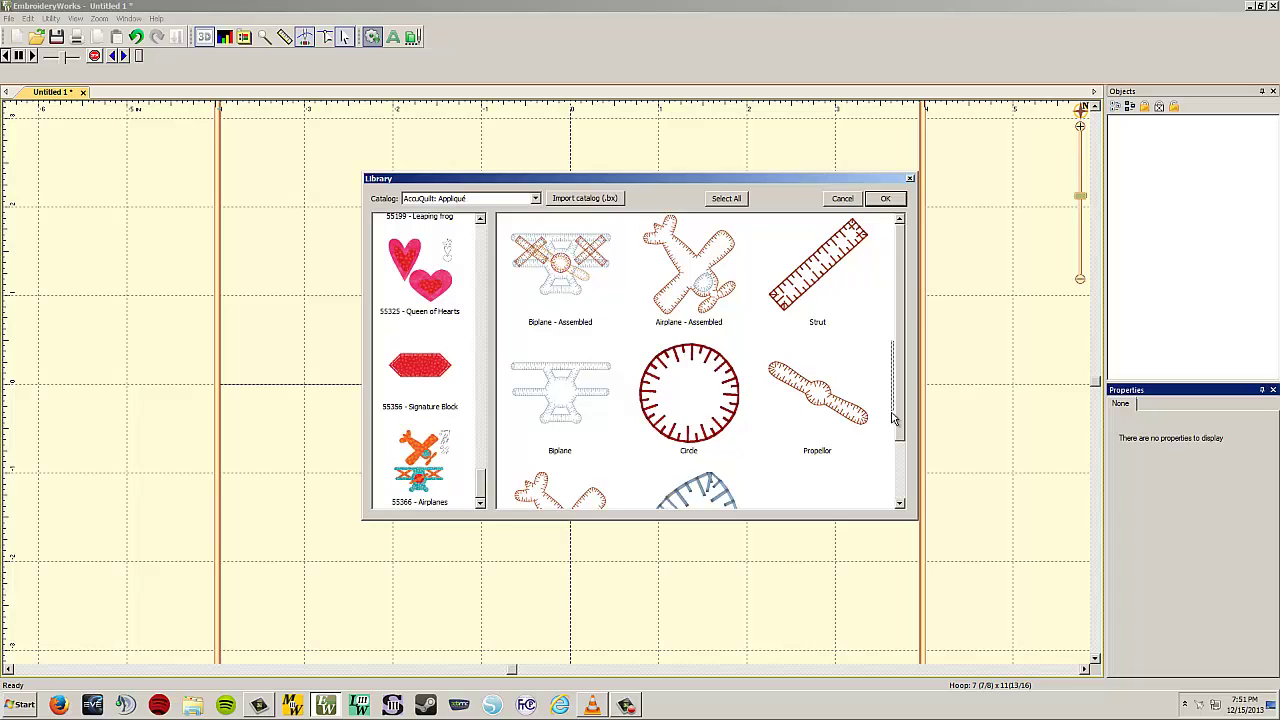
pyautogui.moveTo(897, 360); pyautogui.dragTo(865, 332)
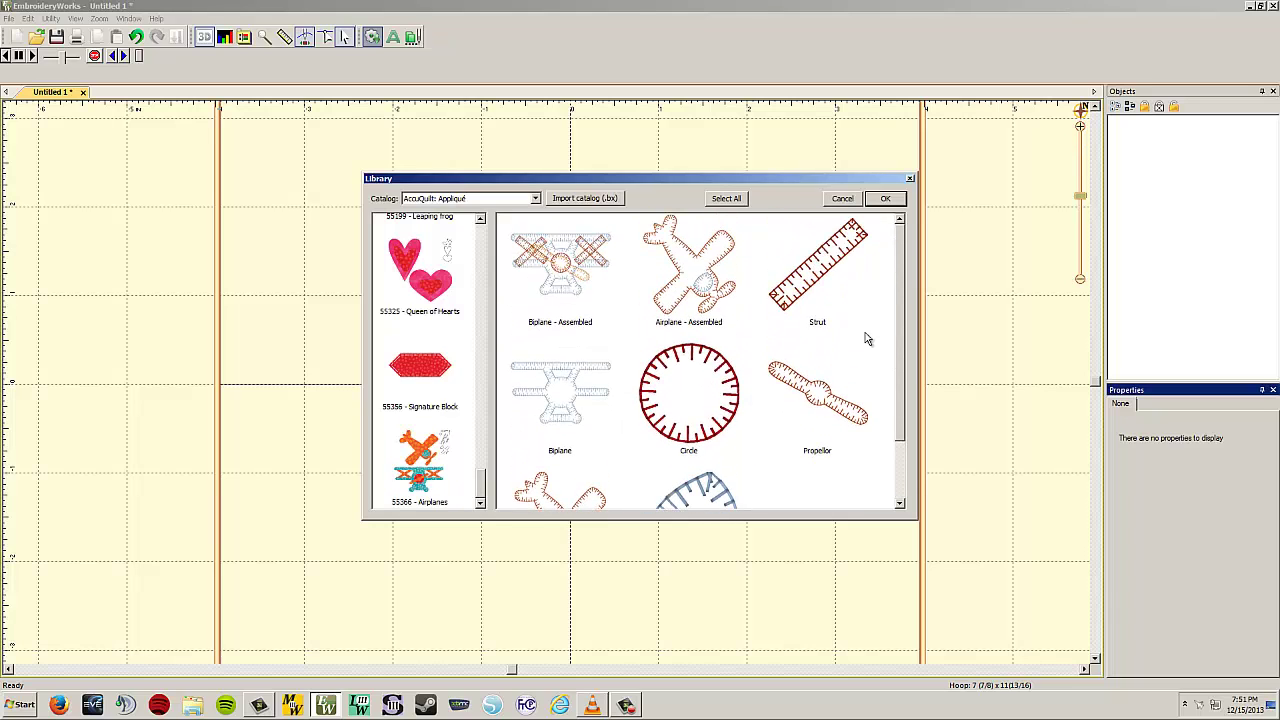
pyautogui.click(583, 274)
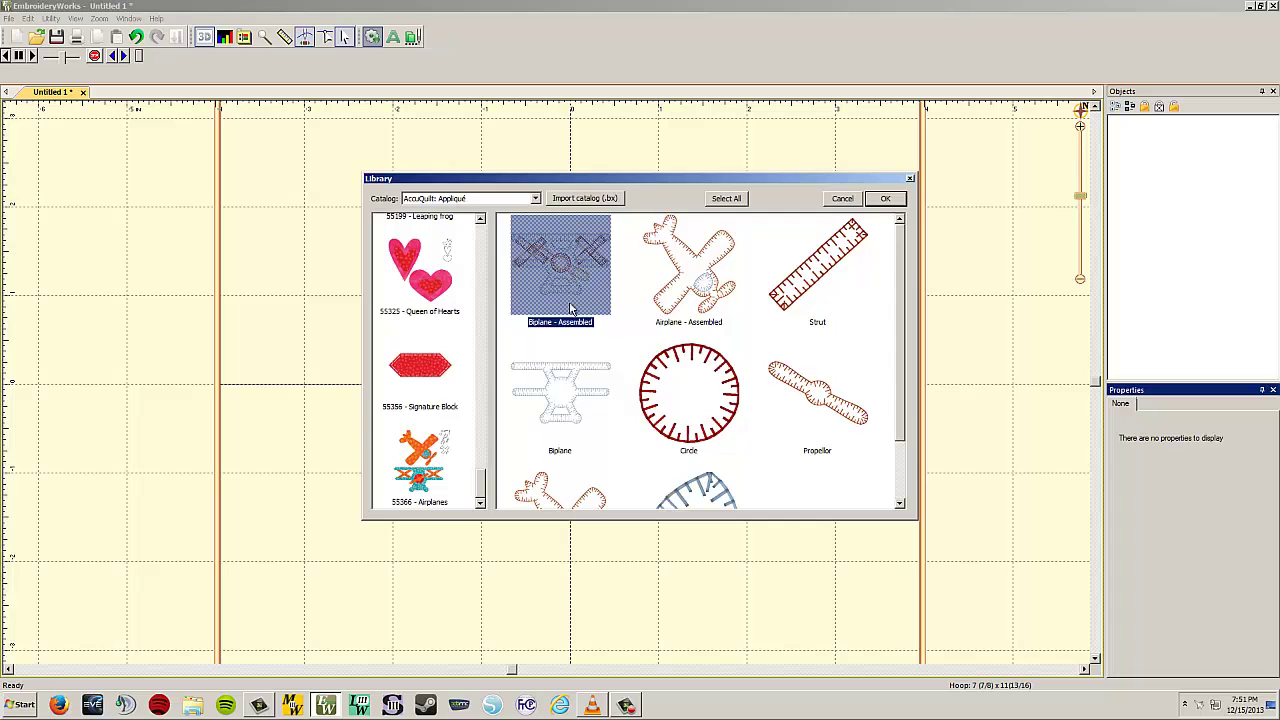
pyautogui.click(886, 200)
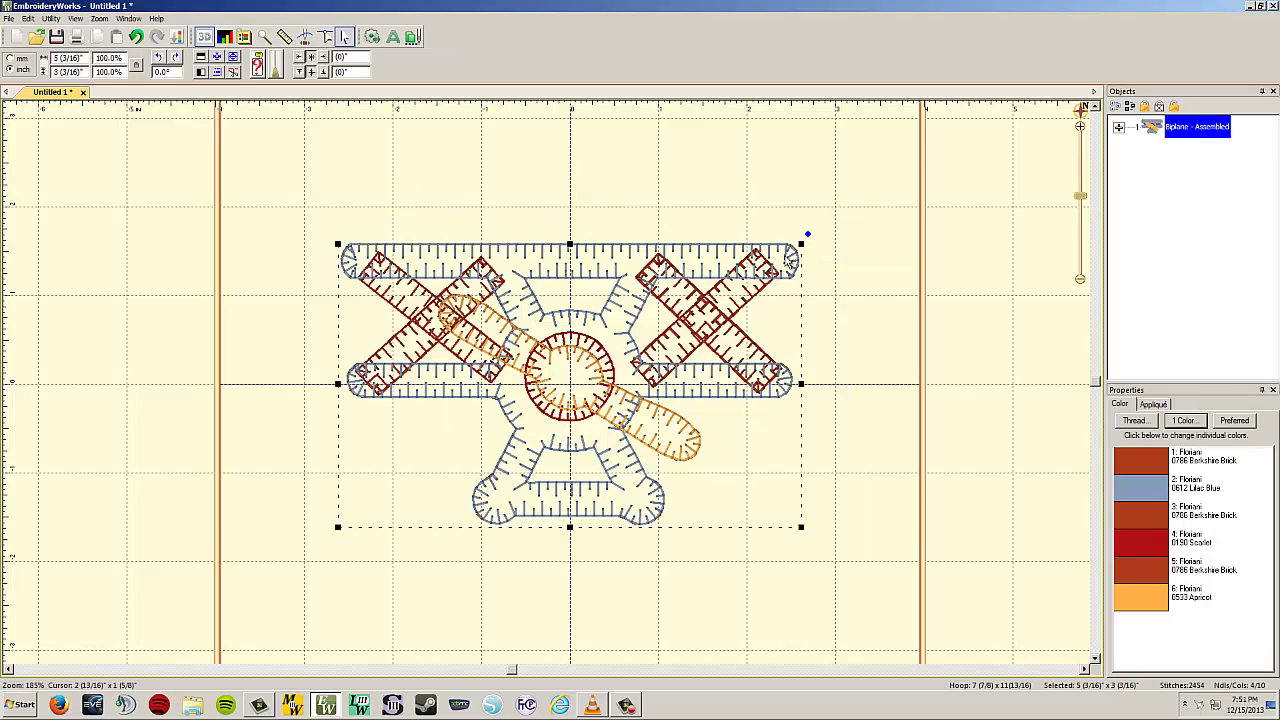
# Marquee-select the whole biplane and tick Fabric Preview in its Appliqué settings
pyautogui.click(762, 205)
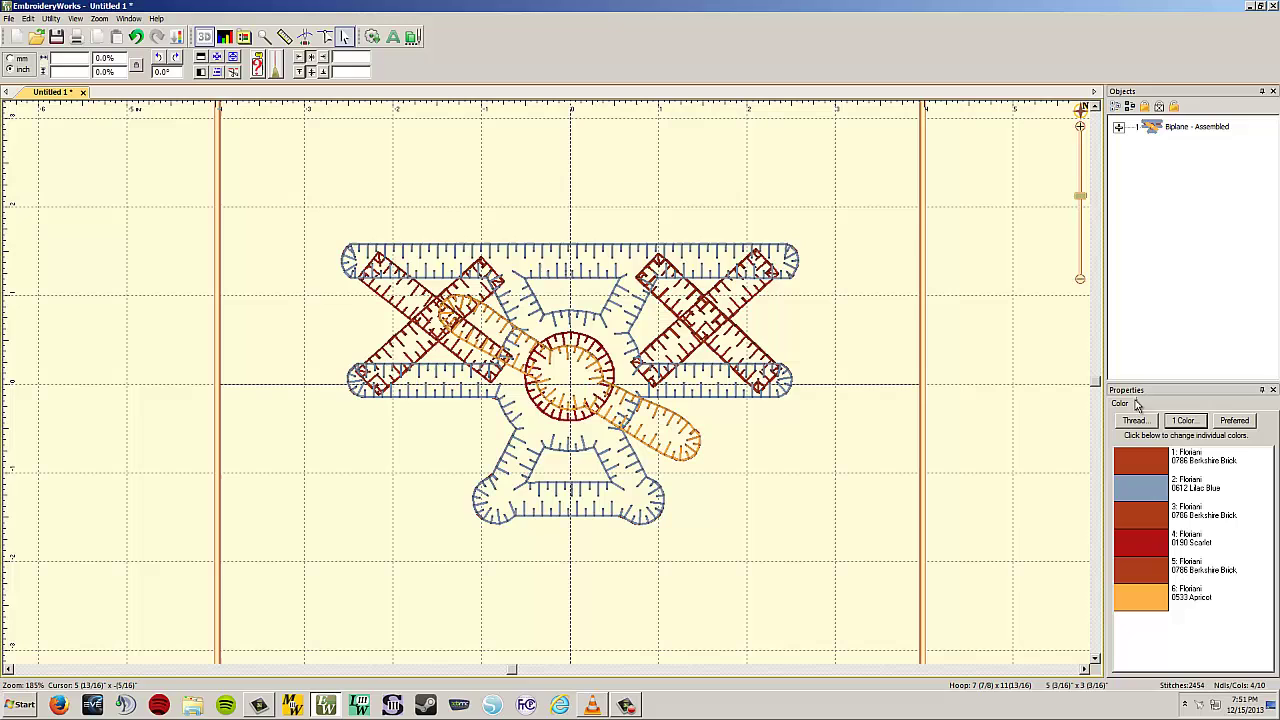
pyautogui.moveTo(292, 190); pyautogui.dragTo(1014, 612)
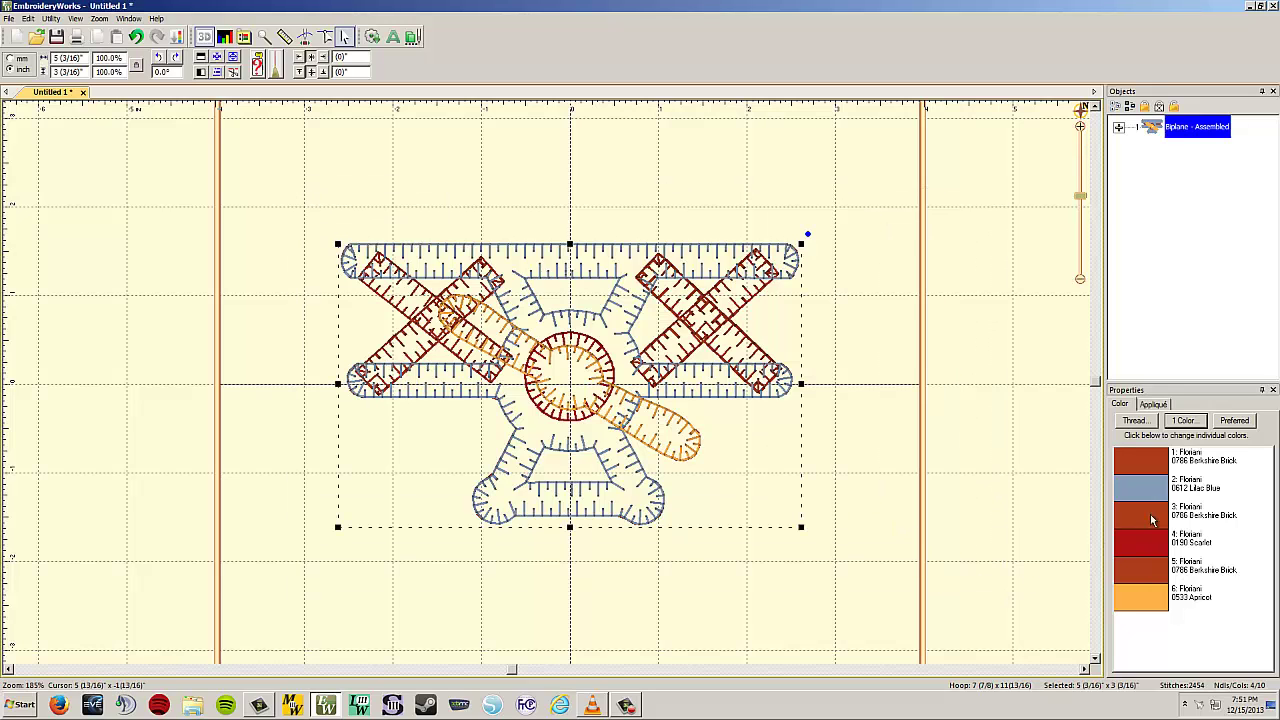
pyautogui.click(1153, 404)
pyautogui.click(1119, 438)
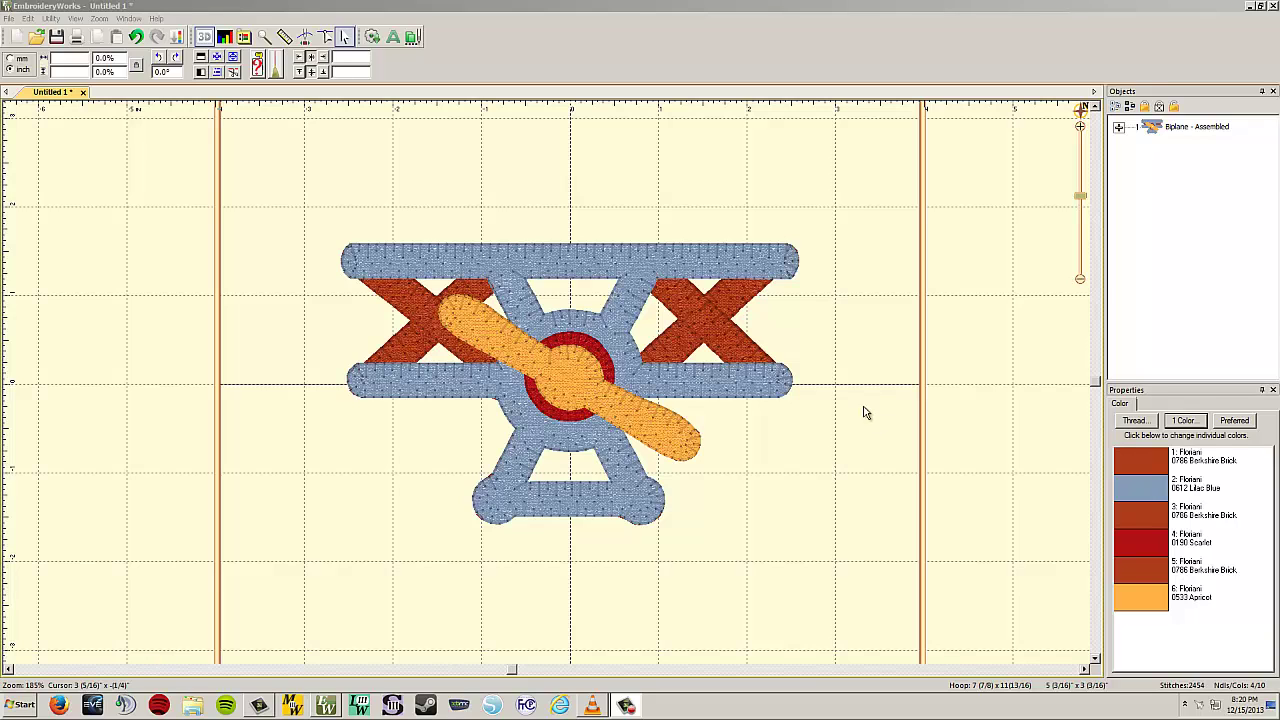
pyautogui.moveTo(272, 185); pyautogui.dragTo(908, 628)
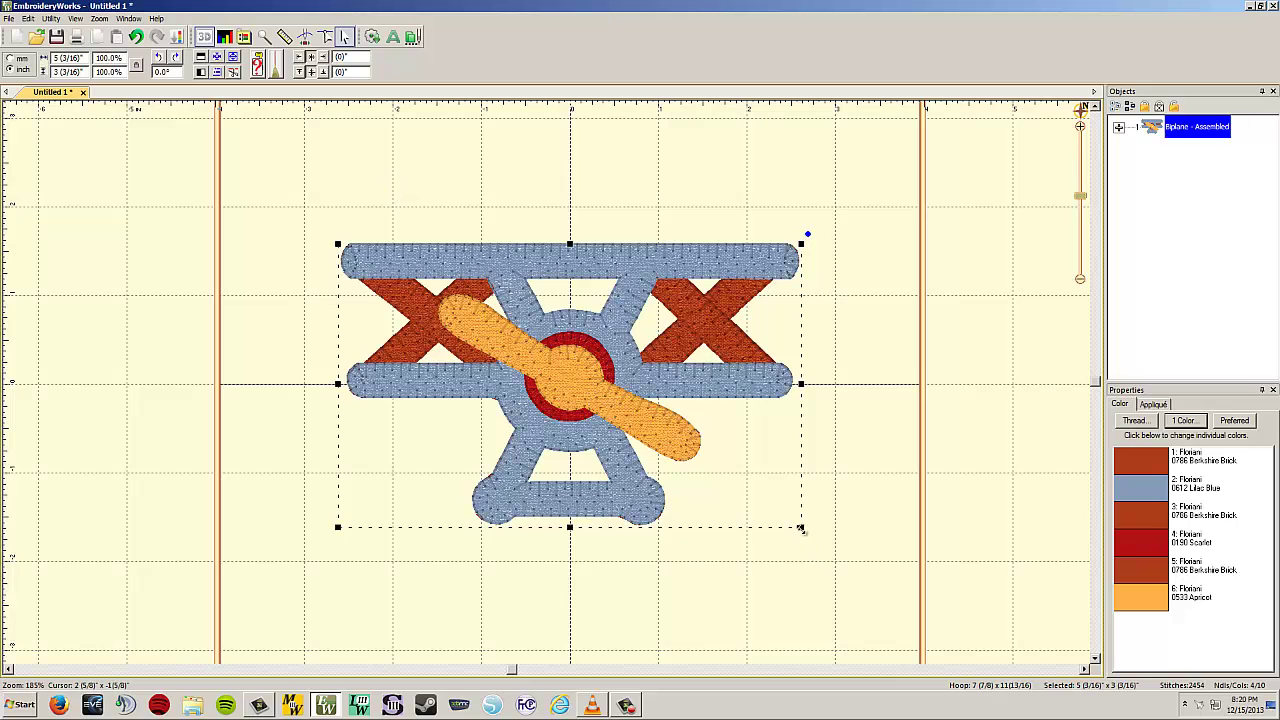
pyautogui.moveTo(805, 531); pyautogui.dragTo(814, 537)
pyautogui.moveTo(307, 217); pyautogui.dragTo(318, 226)
# Untick Pre-cut and Fabric Preview, scale the biplane to 121.7%, and move it up-left
pyautogui.click(1155, 404)
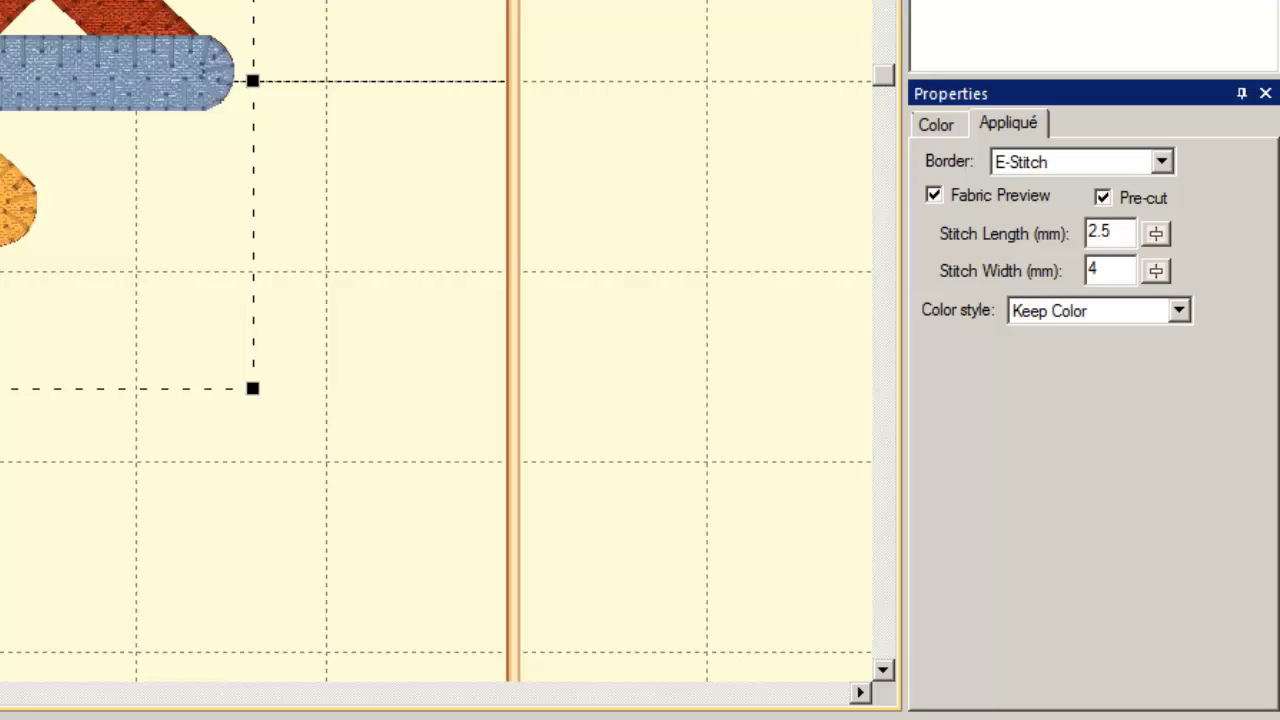
pyautogui.click(1103, 198)
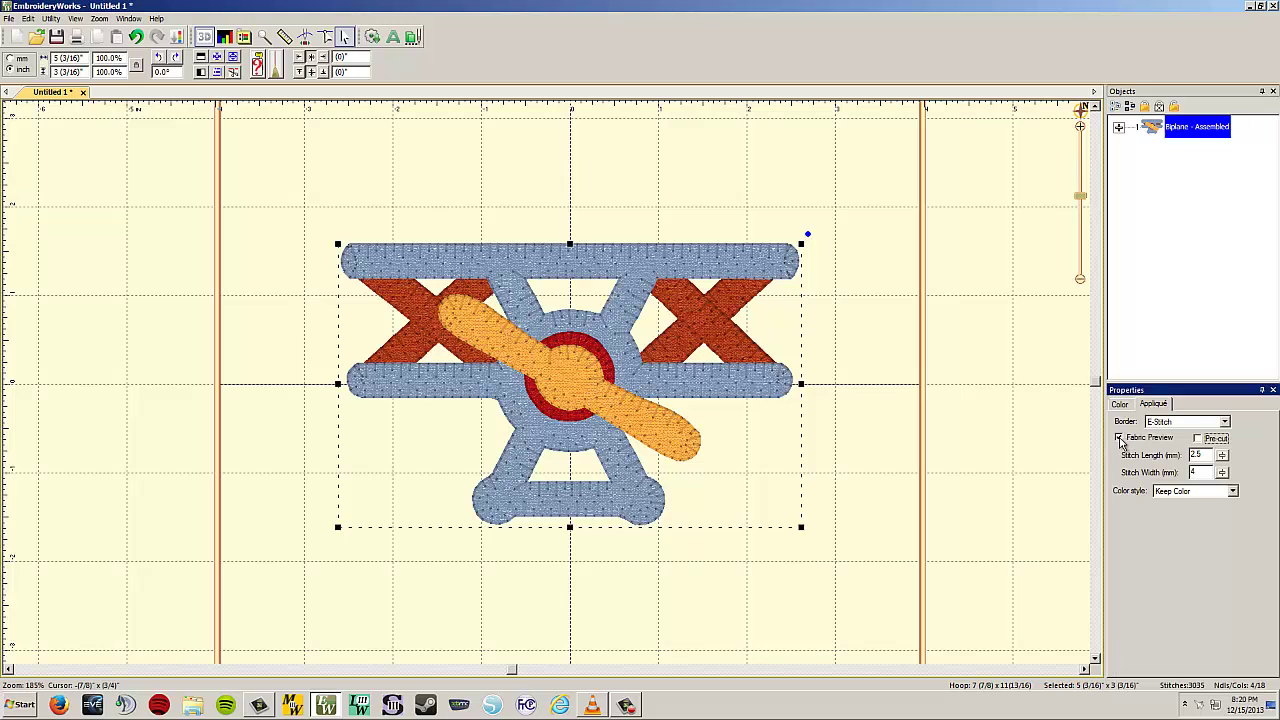
pyautogui.click(1120, 439)
pyautogui.click(1120, 439)
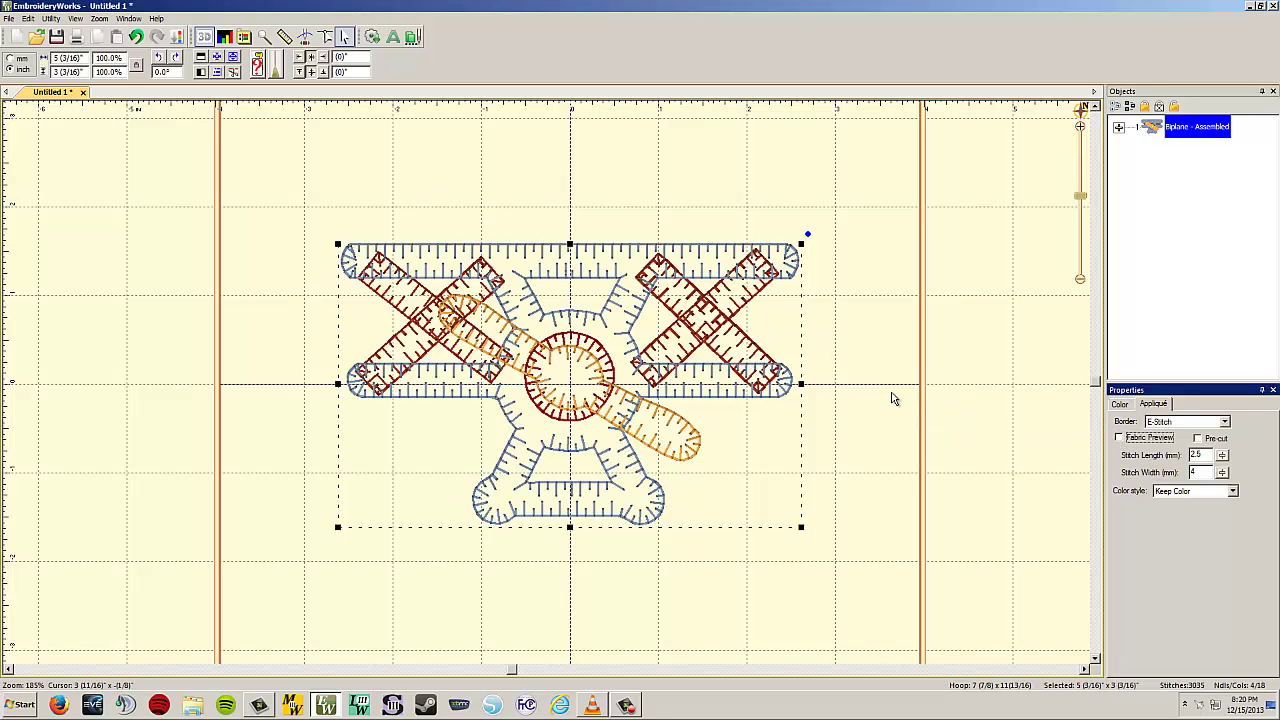
pyautogui.moveTo(802, 527); pyautogui.dragTo(904, 600)
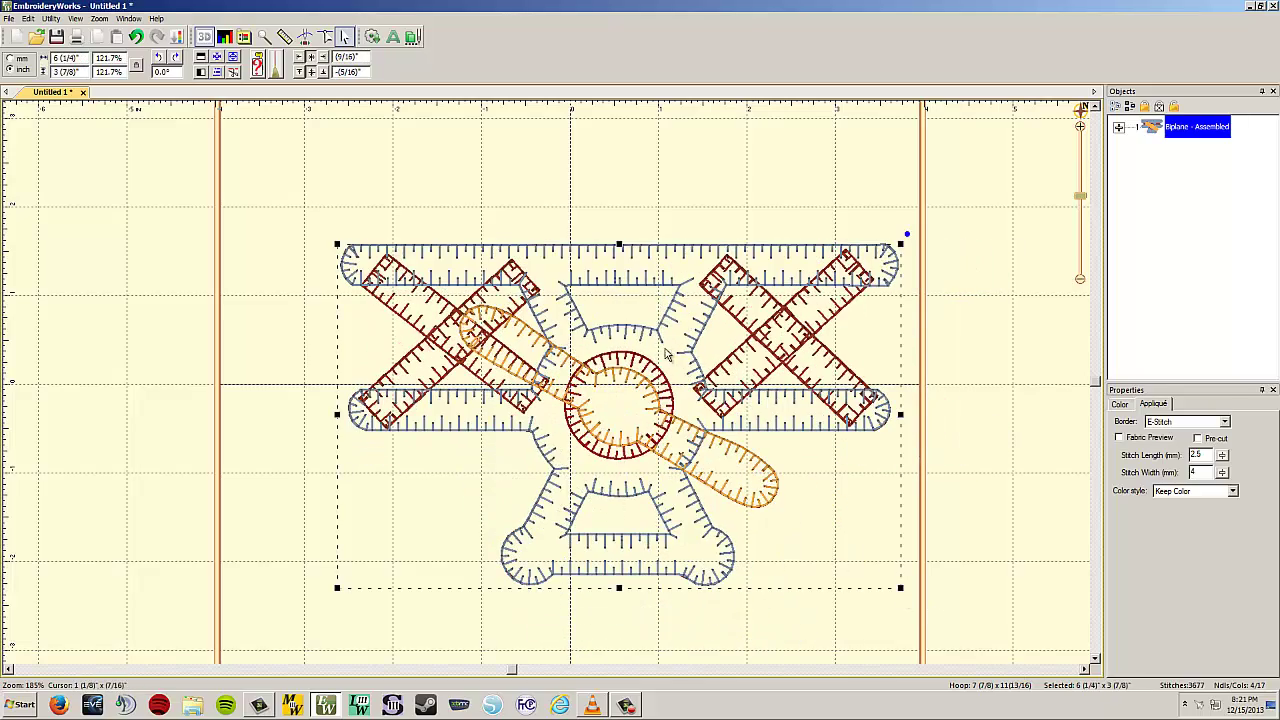
pyautogui.moveTo(647, 362); pyautogui.dragTo(614, 323)
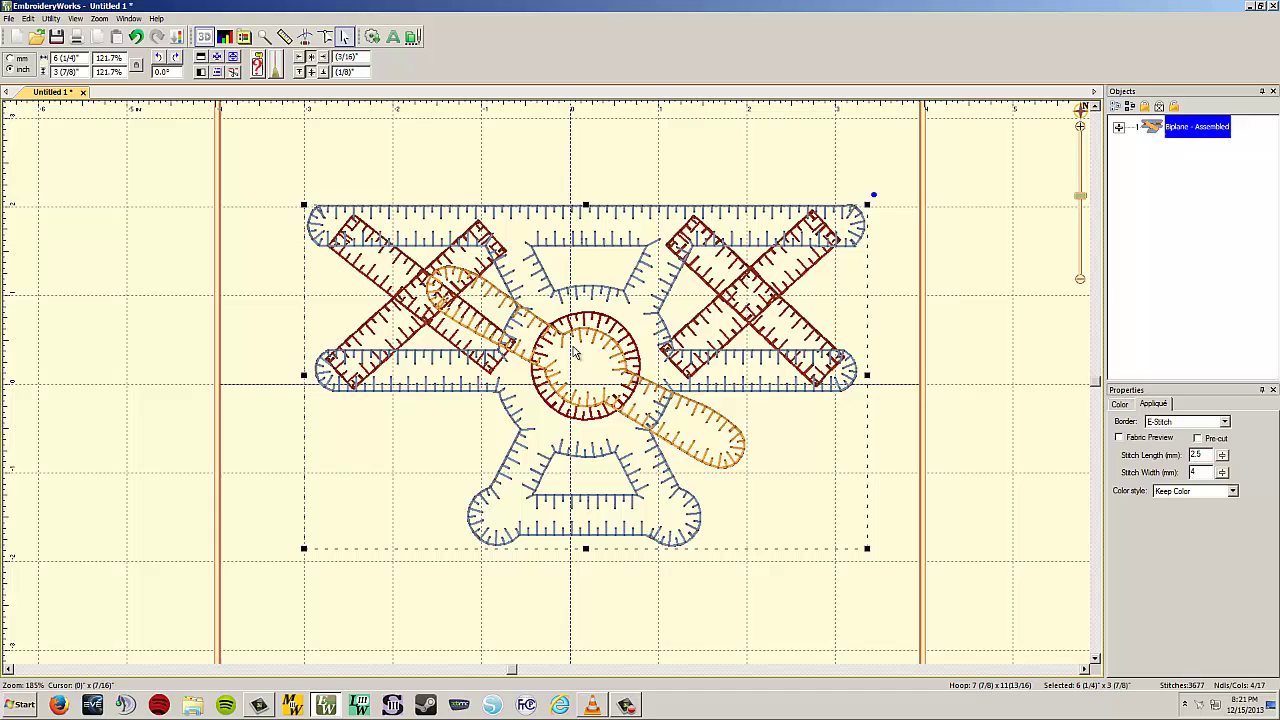
# Replay the enlarged biplane's stitches from the start through both ruler-cross struts to the apricot propeller
pyautogui.click(305, 37)
pyautogui.click(141, 56)
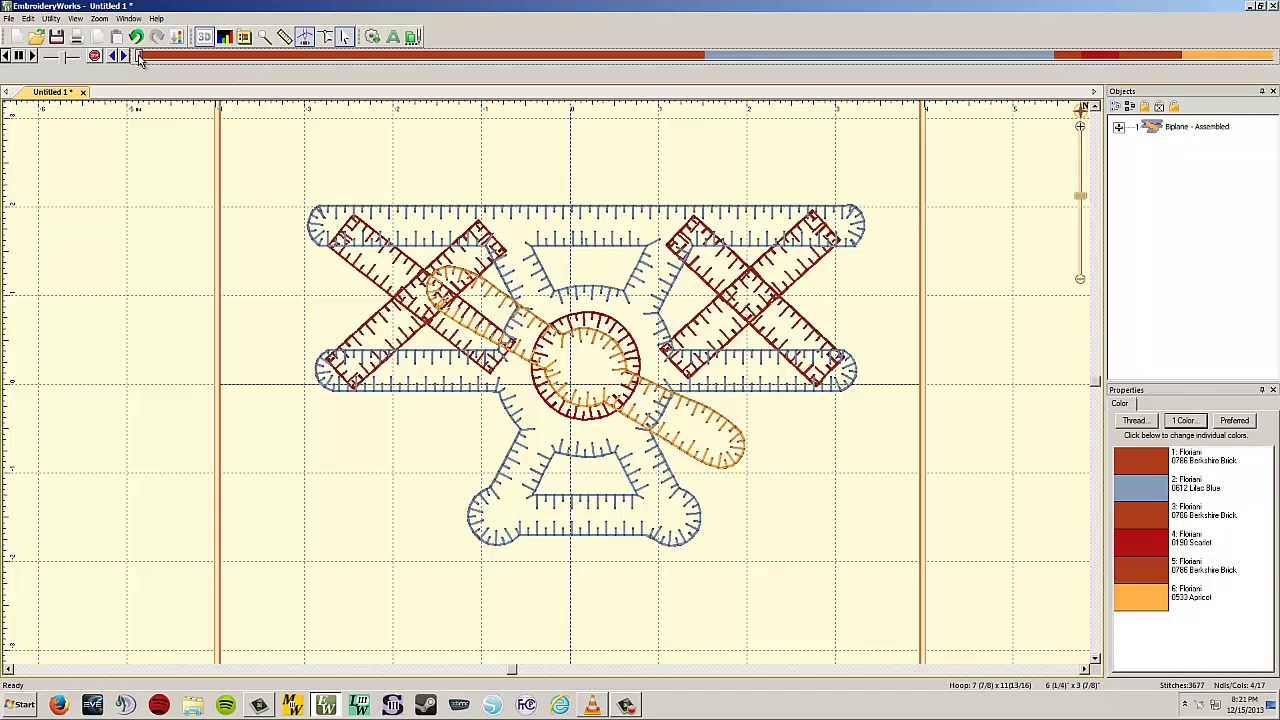
pyautogui.moveTo(142, 57); pyautogui.dragTo(157, 58)
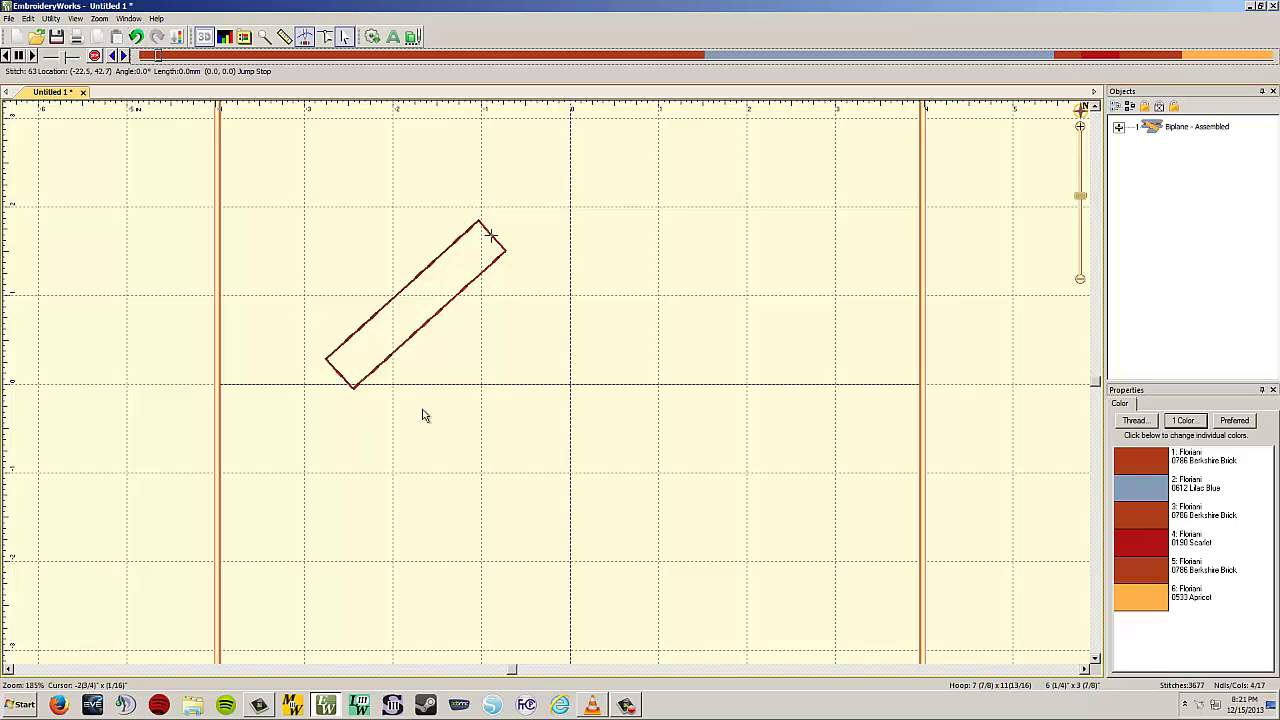
pyautogui.moveTo(158, 57); pyautogui.dragTo(178, 60)
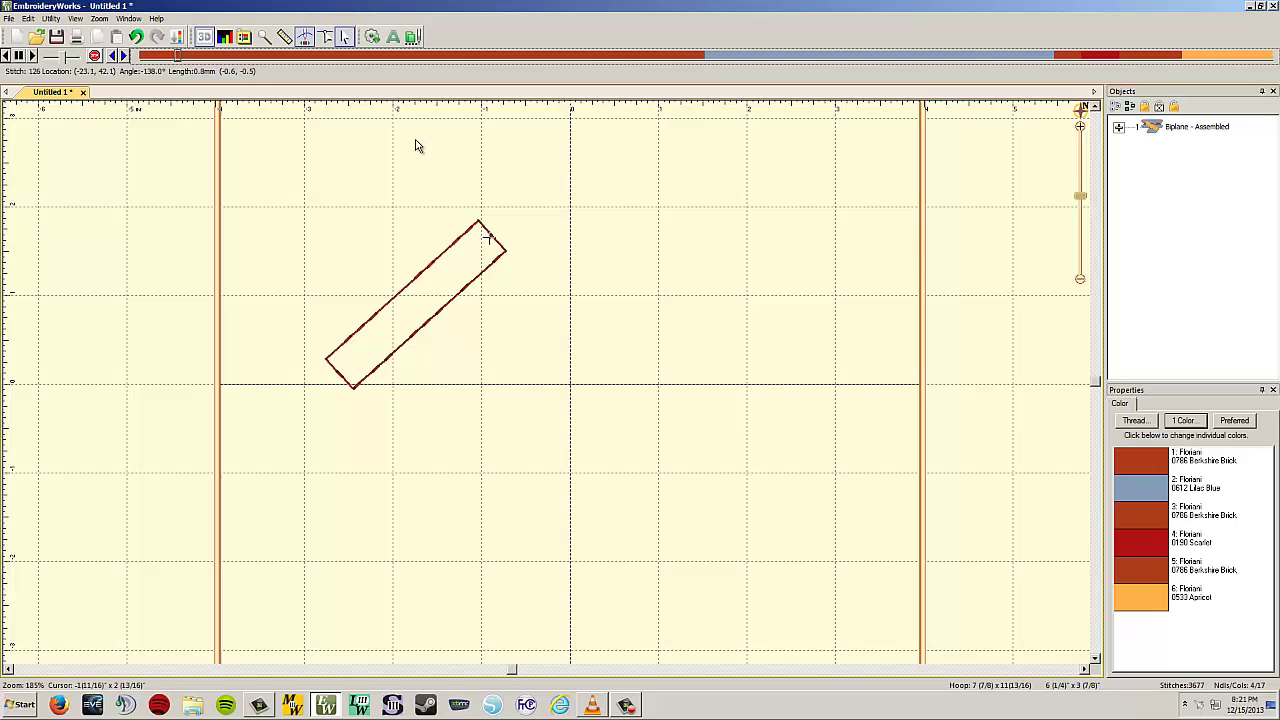
pyautogui.moveTo(178, 57); pyautogui.dragTo(232, 66)
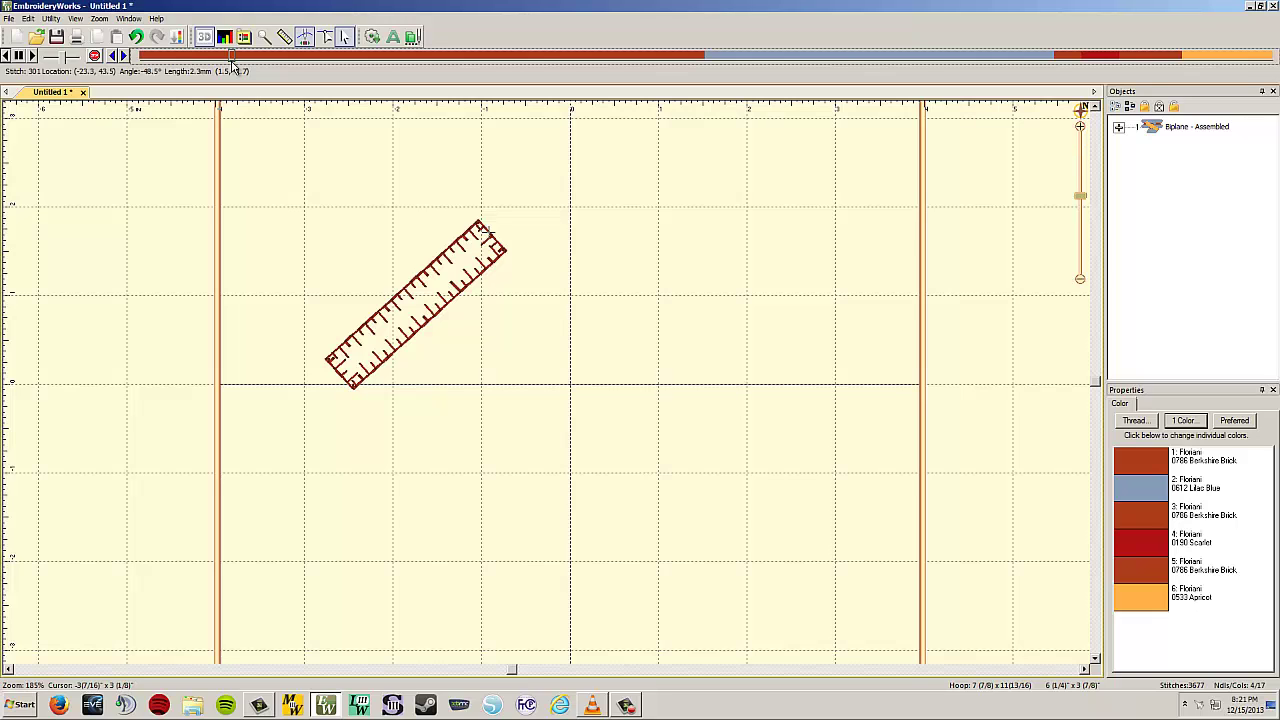
pyautogui.moveTo(232, 60)
pyautogui.mouseDown()
pyautogui.moveTo(314, 52)
pyautogui.moveTo(515, 90)
pyautogui.moveTo(829, 120)
pyautogui.moveTo(1203, 135)
pyautogui.mouseUp()
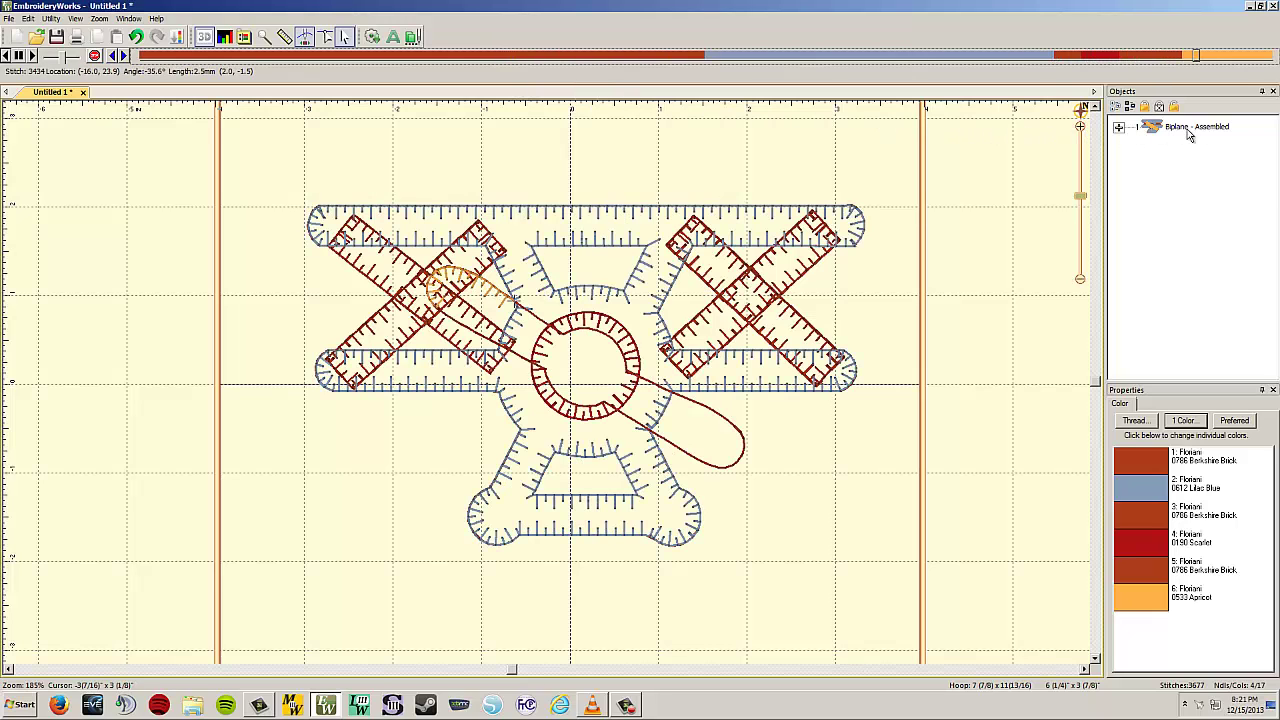
pyautogui.click(425, 152)
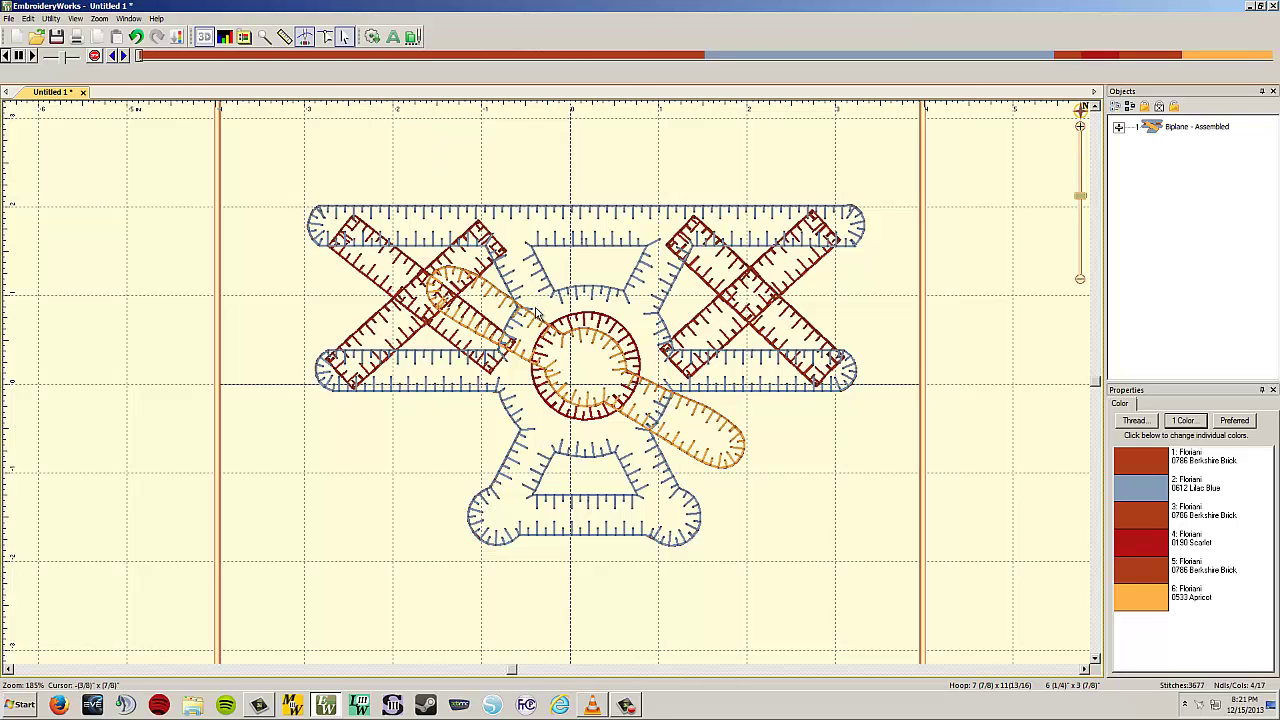